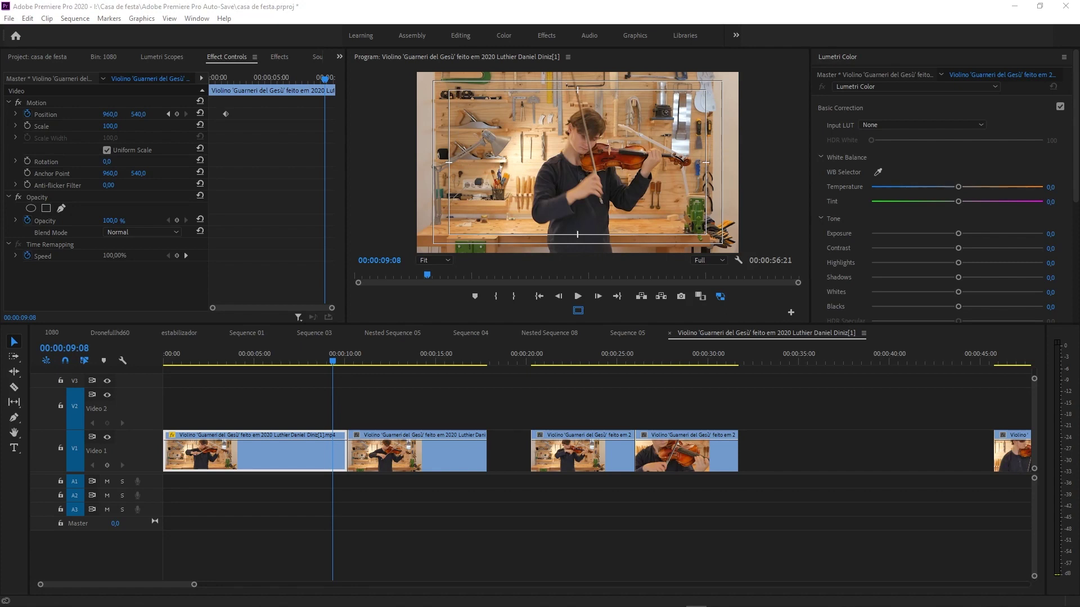
# Move the second violin clip onto Video 2 above the first clip, aligning their ends, with the playhead at 00:00:05:06.
pyautogui.moveTo(328, 359); pyautogui.dragTo(420, 397)
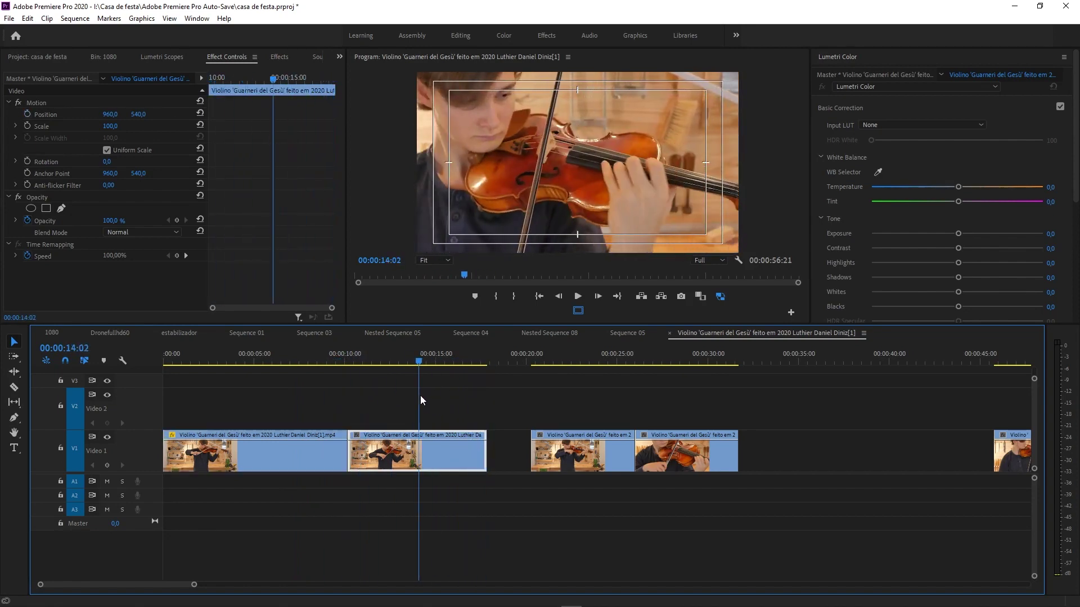
pyautogui.moveTo(395, 434); pyautogui.dragTo(250, 401)
pyautogui.moveTo(224, 353); pyautogui.dragTo(258, 358)
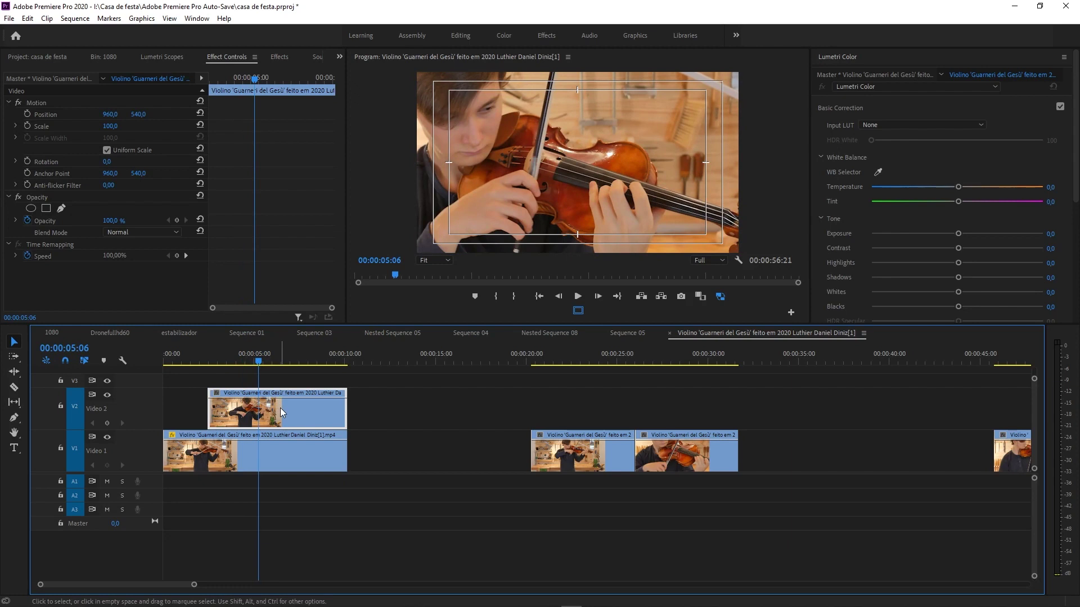
# Add an elliptical opacity mask to the Video 2 clip, shift it left, soften it to about 122 feather and widen it leftward.
pyautogui.click(31, 210)
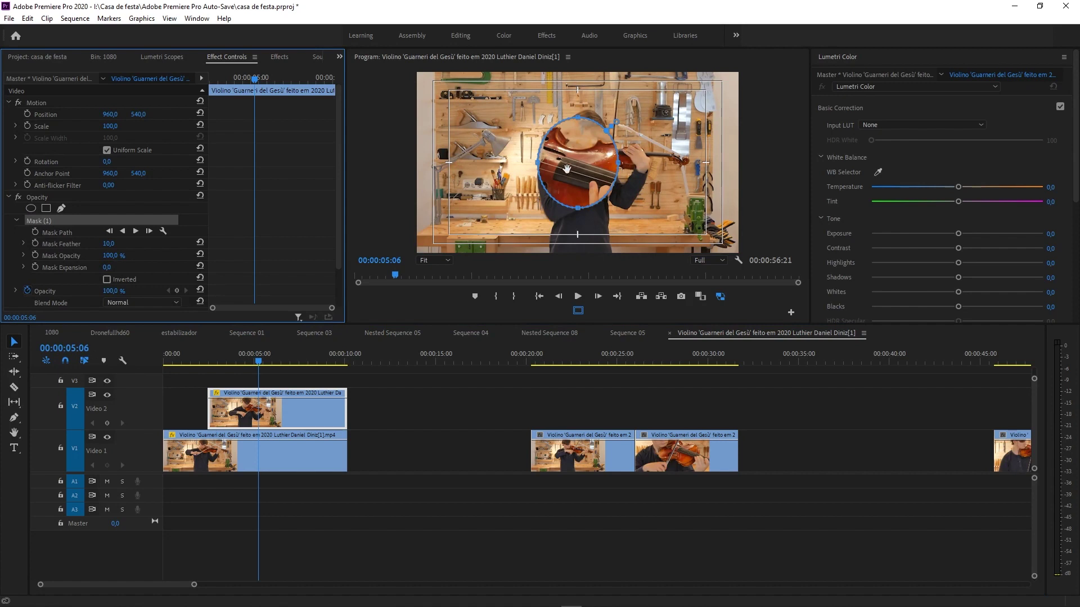
pyautogui.moveTo(574, 168); pyautogui.dragTo(518, 171)
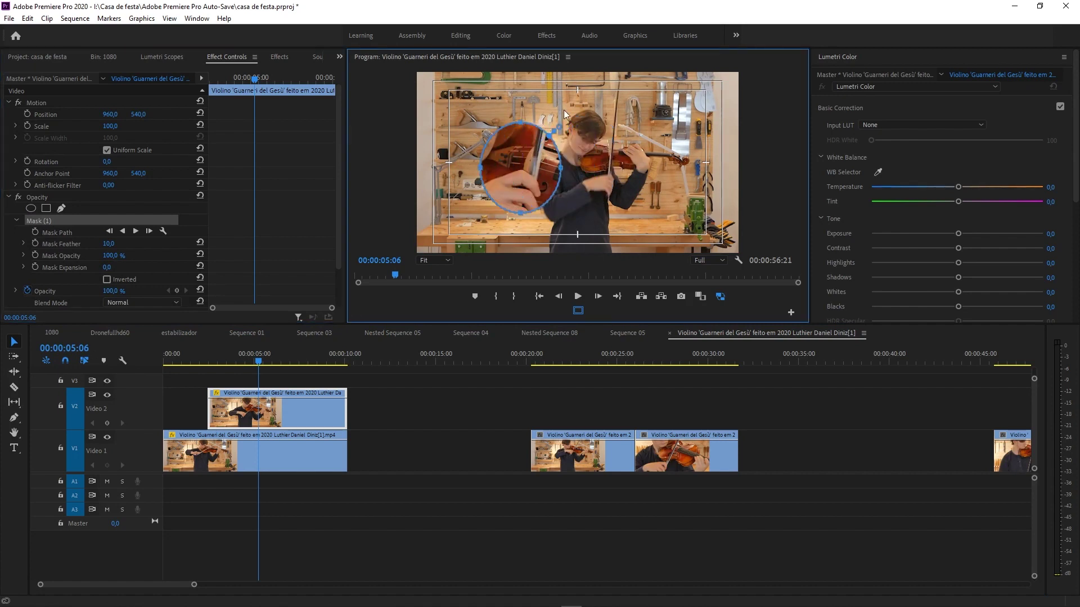
pyautogui.moveTo(561, 125); pyautogui.dragTo(569, 115)
pyautogui.moveTo(479, 168); pyautogui.dragTo(380, 168)
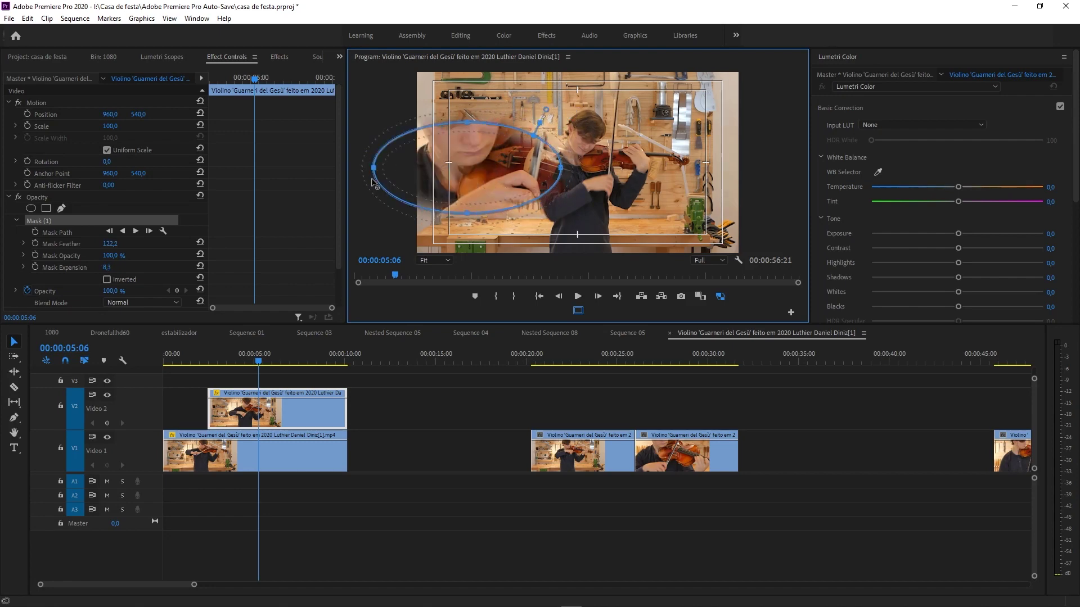
# Enlarge the ellipse mask upward, downward and to the right to cover the close-up player and violin, then nudge it left.
pyautogui.moveTo(472, 125); pyautogui.dragTo(435, 39)
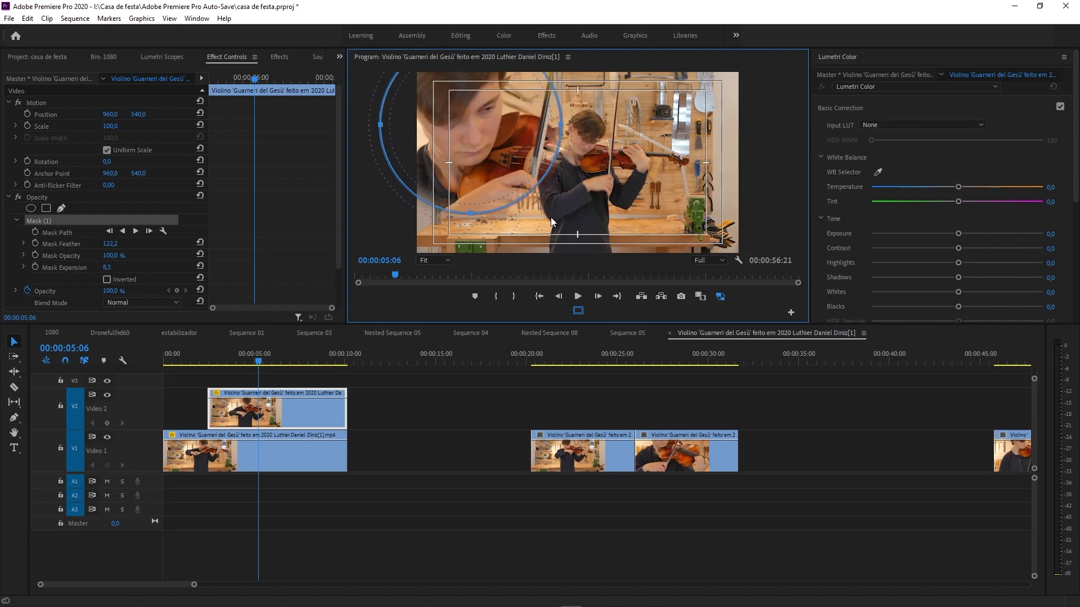
pyautogui.moveTo(473, 218); pyautogui.dragTo(476, 281)
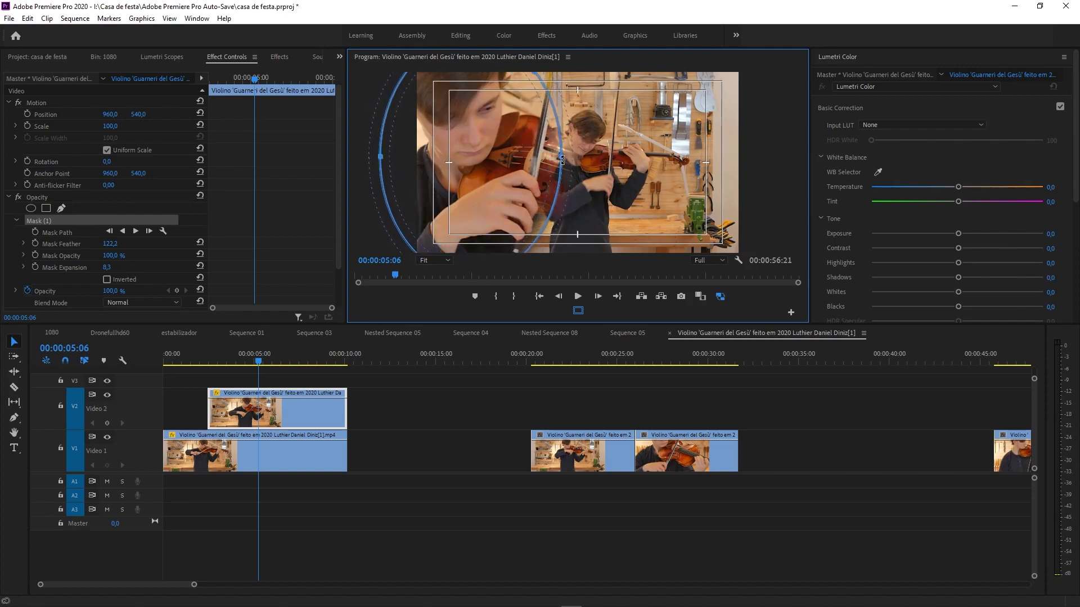
pyautogui.moveTo(563, 160); pyautogui.dragTo(636, 159)
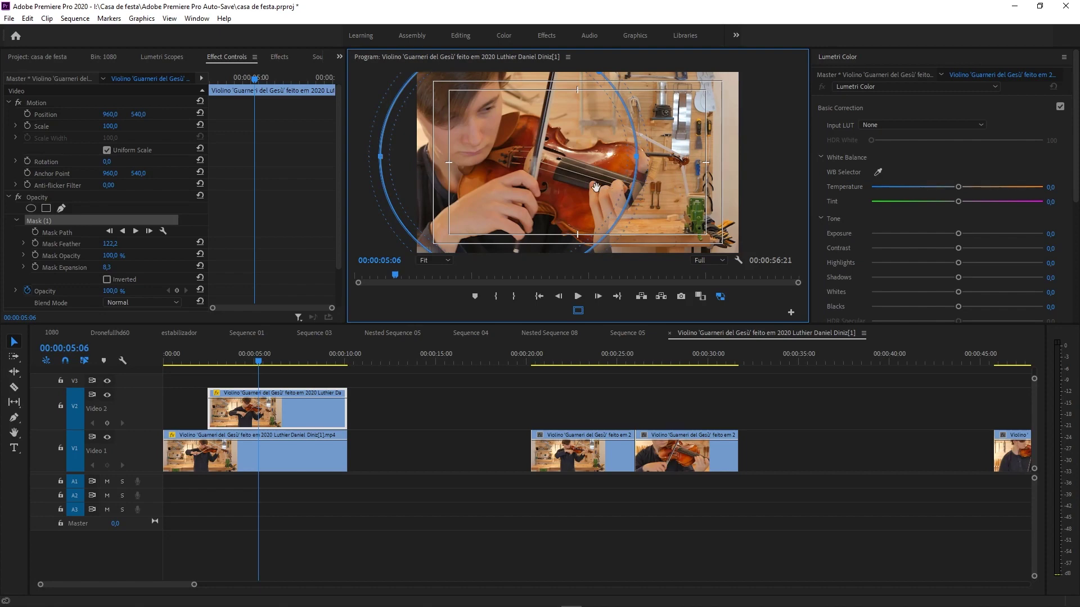
pyautogui.moveTo(598, 187); pyautogui.dragTo(581, 191)
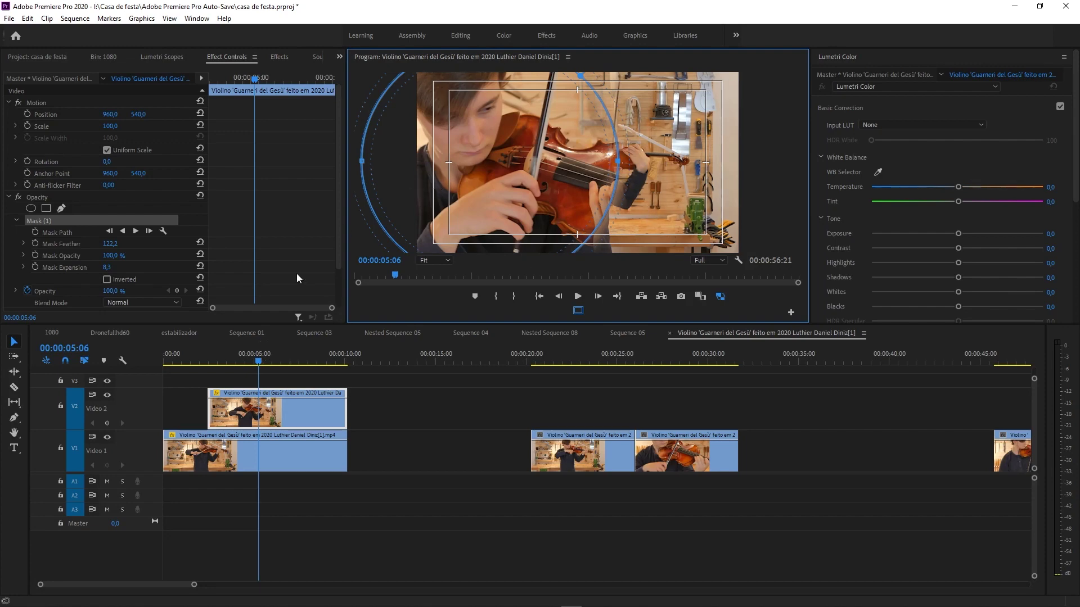
# Move the Video 1 clip's Position keyframe to 00:00:02:08 and add another at 00:00:03:02 with horizontal position 1216.
pyautogui.moveTo(258, 365); pyautogui.dragTo(209, 394)
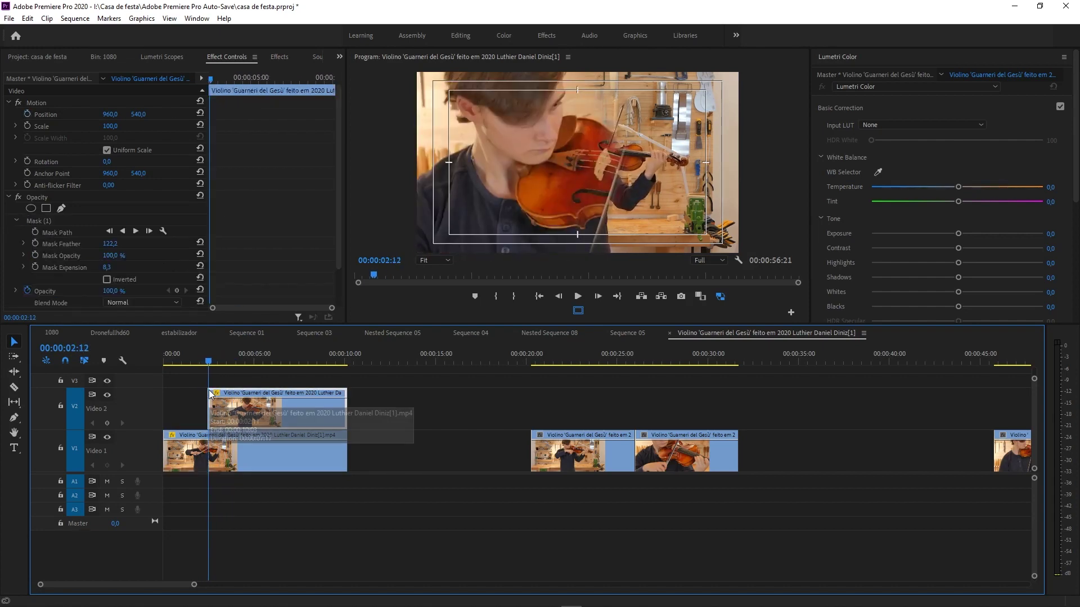
pyautogui.click(225, 122)
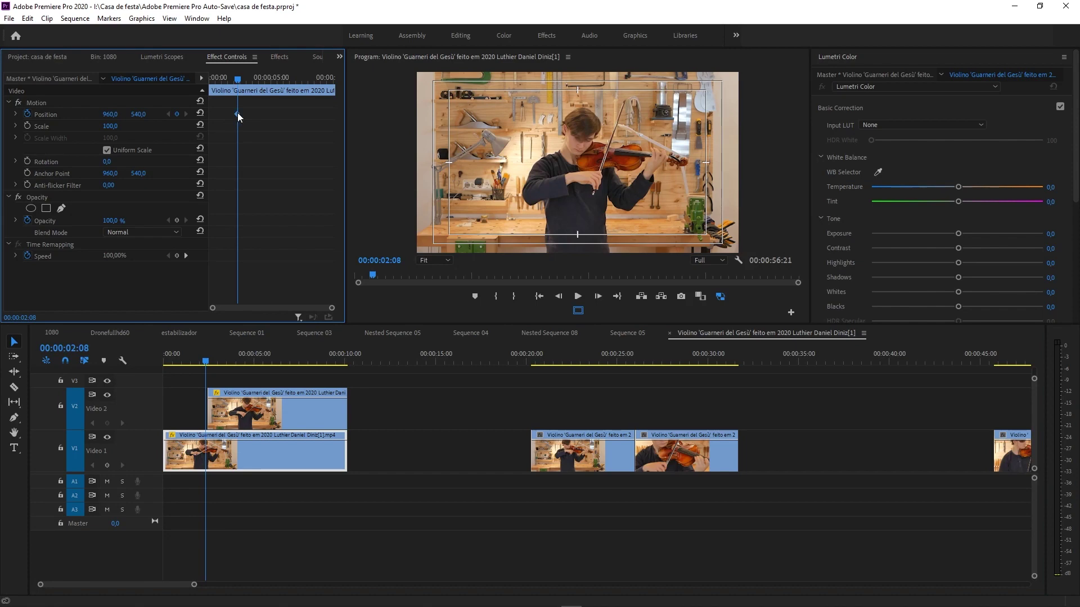
pyautogui.moveTo(208, 366); pyautogui.dragTo(221, 363)
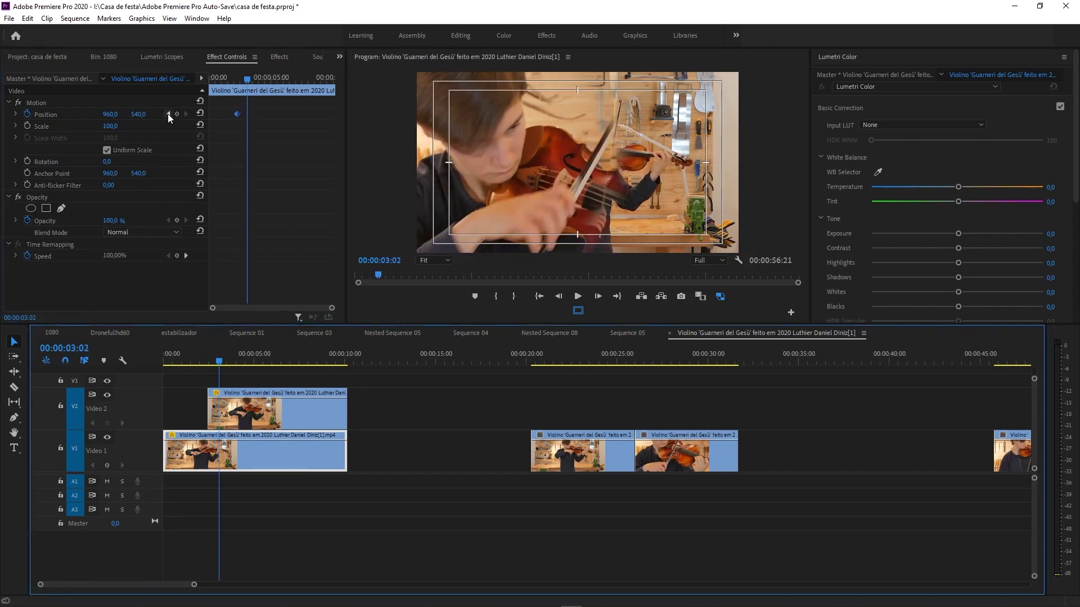
pyautogui.moveTo(106, 115)
pyautogui.mouseDown()
pyautogui.moveTo(256, 115)
pyautogui.moveTo(116, 114)
pyautogui.mouseUp()
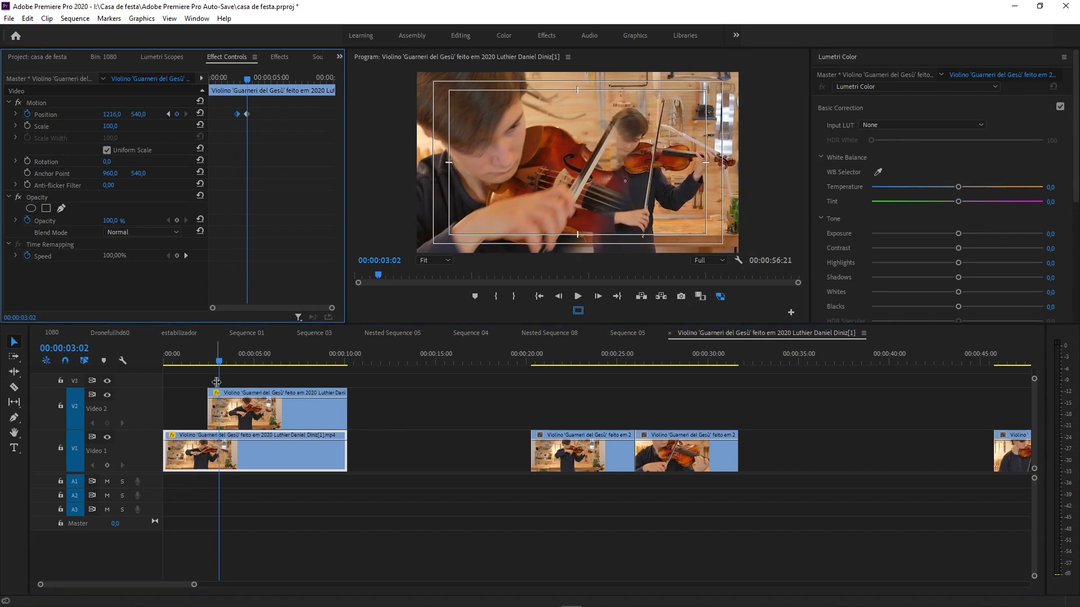
# Shift the Video 2 clip's ellipse mask slightly left, away from the smaller player.
pyautogui.click(217, 400)
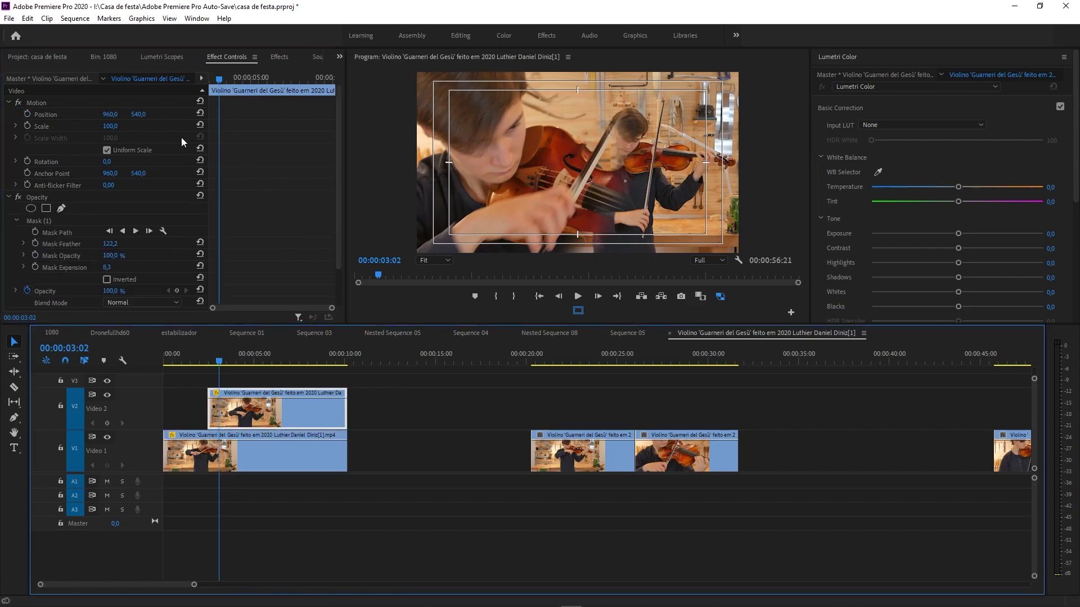
pyautogui.click(32, 222)
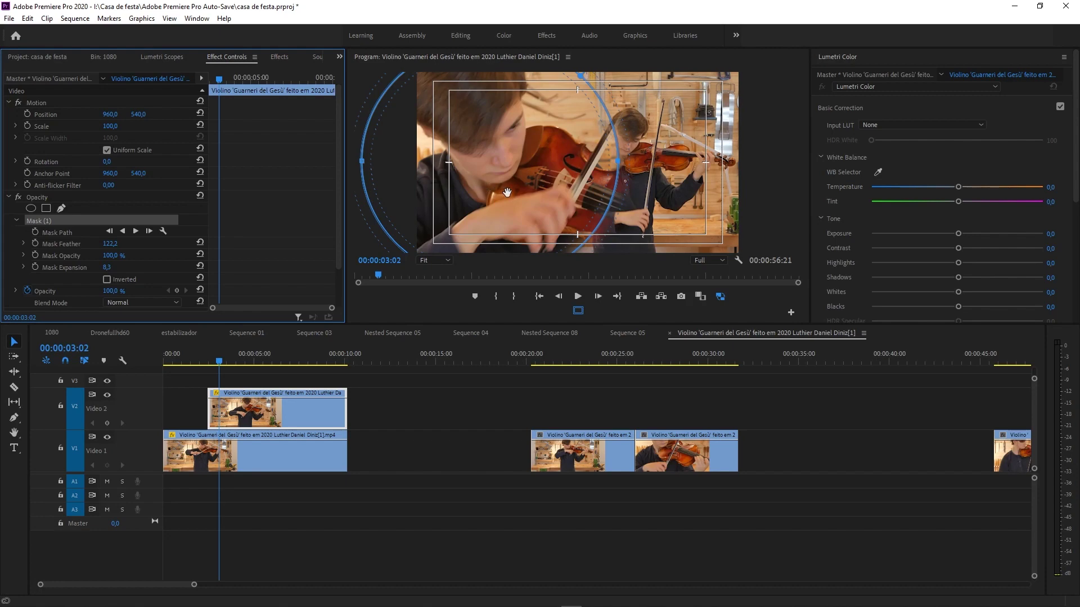
pyautogui.moveTo(507, 193); pyautogui.dragTo(493, 197)
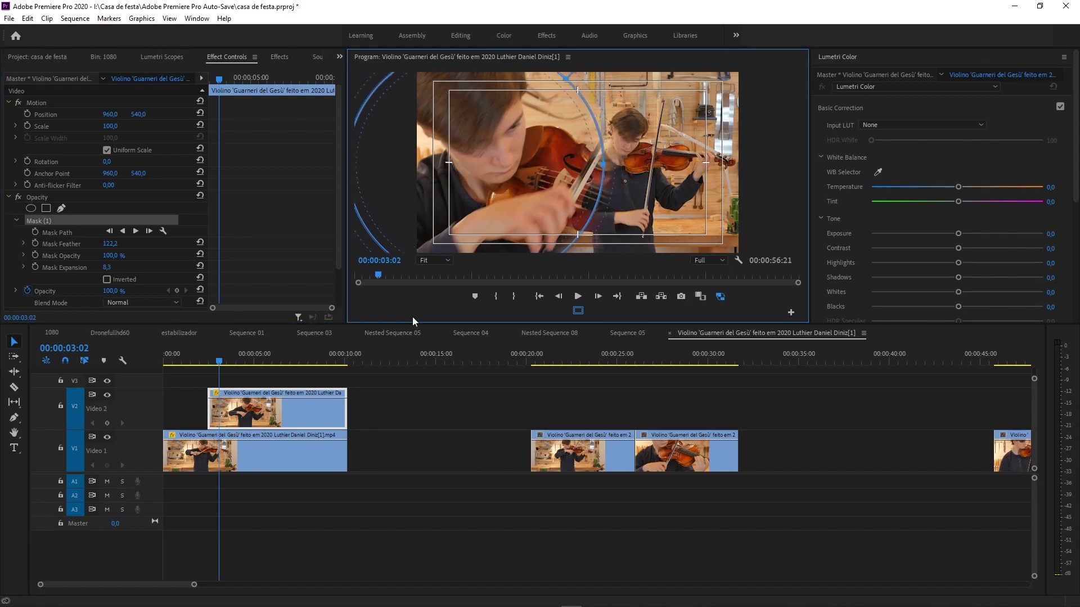
# Move both Position keyframes of the Video 1 clip later and delay the second one further, to 00:00:04:11.
pyautogui.moveTo(220, 356); pyautogui.dragTo(208, 362)
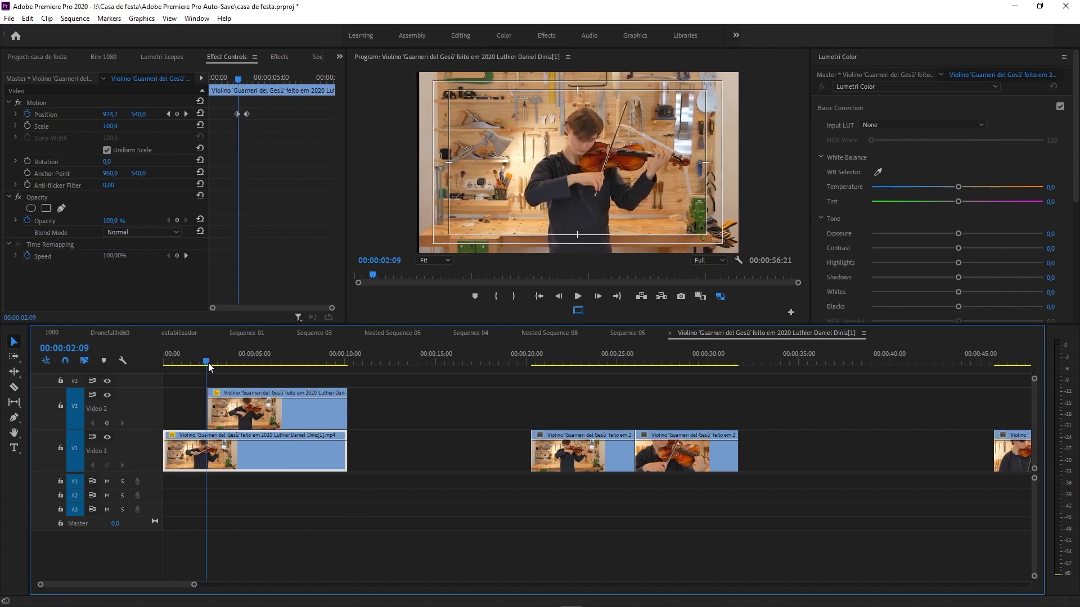
pyautogui.moveTo(231, 131)
pyautogui.mouseDown()
pyautogui.moveTo(258, 107)
pyautogui.moveTo(247, 118)
pyautogui.mouseUp()
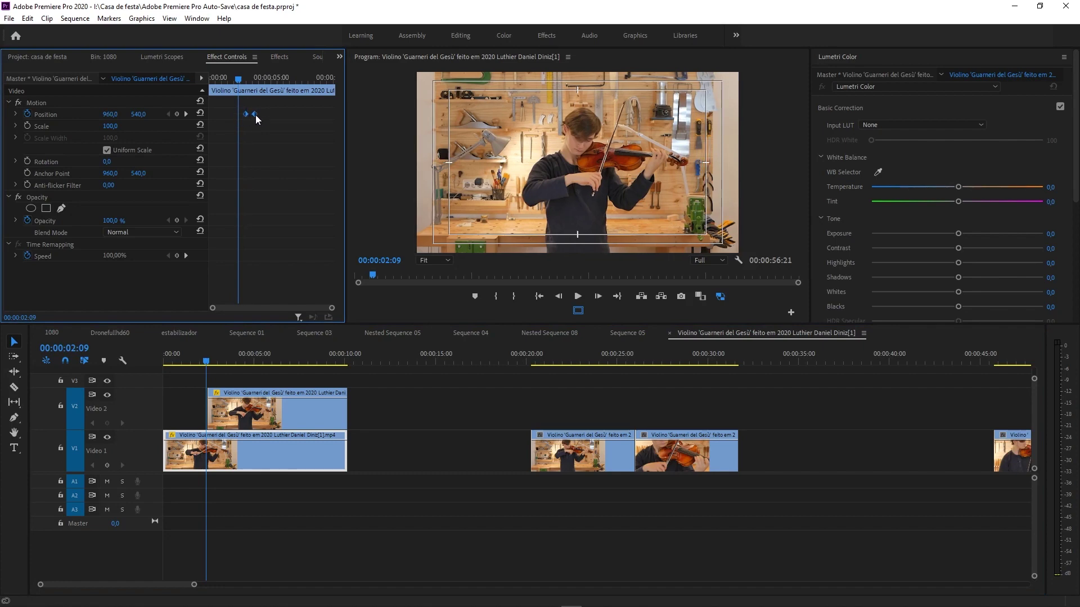
pyautogui.click(256, 115)
pyautogui.moveTo(205, 362); pyautogui.dragTo(235, 363)
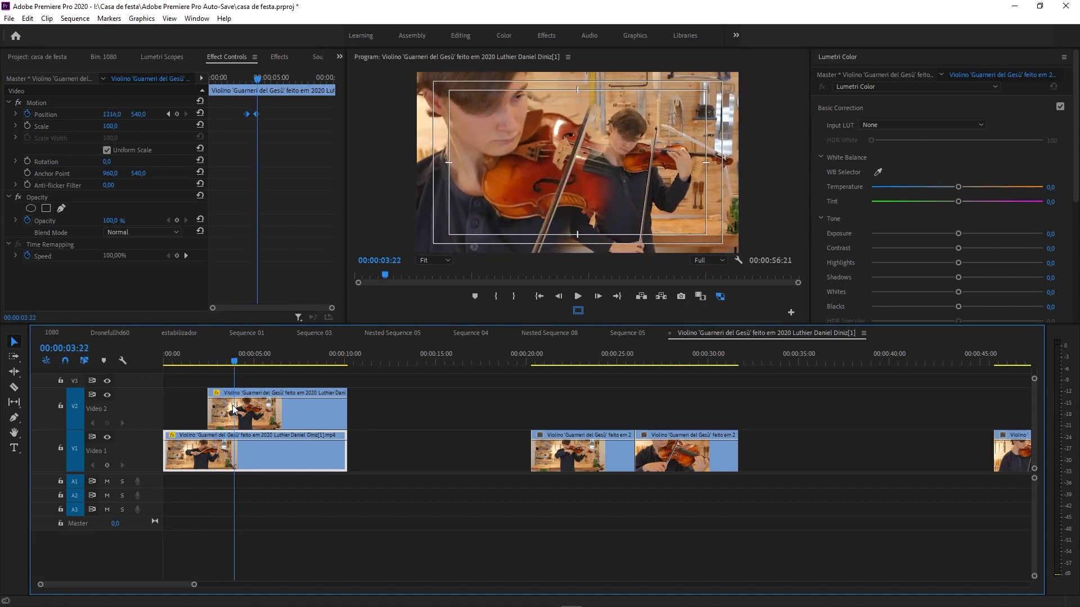
pyautogui.click(257, 114)
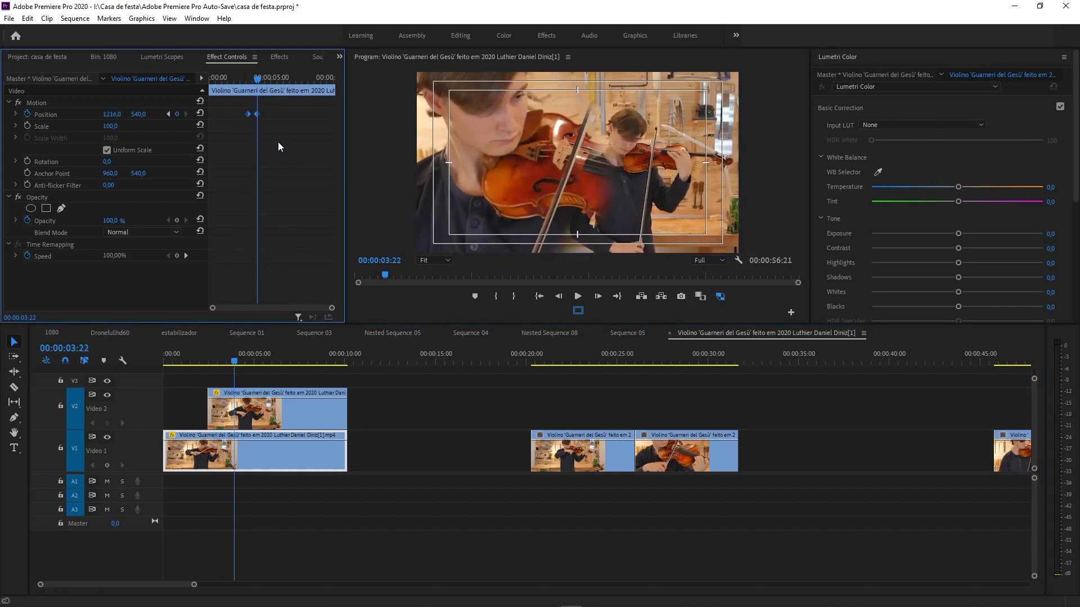
pyautogui.moveTo(257, 114); pyautogui.dragTo(264, 113)
# Play the sequence from 00:00:02:16 to review the Video 1 clip's horizontal shift.
pyautogui.click(243, 79)
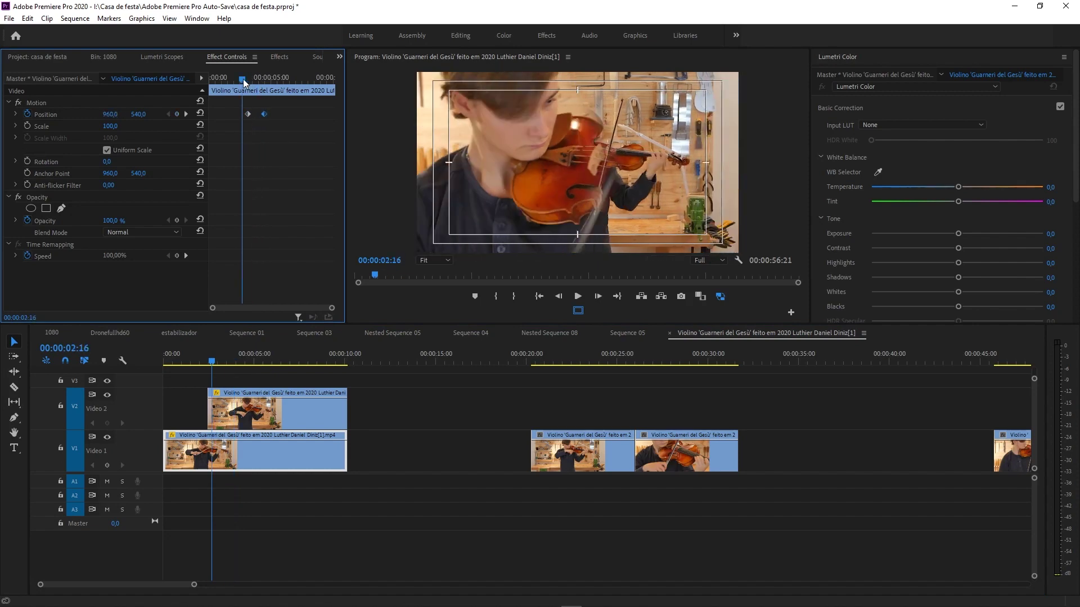
pyautogui.press('space')
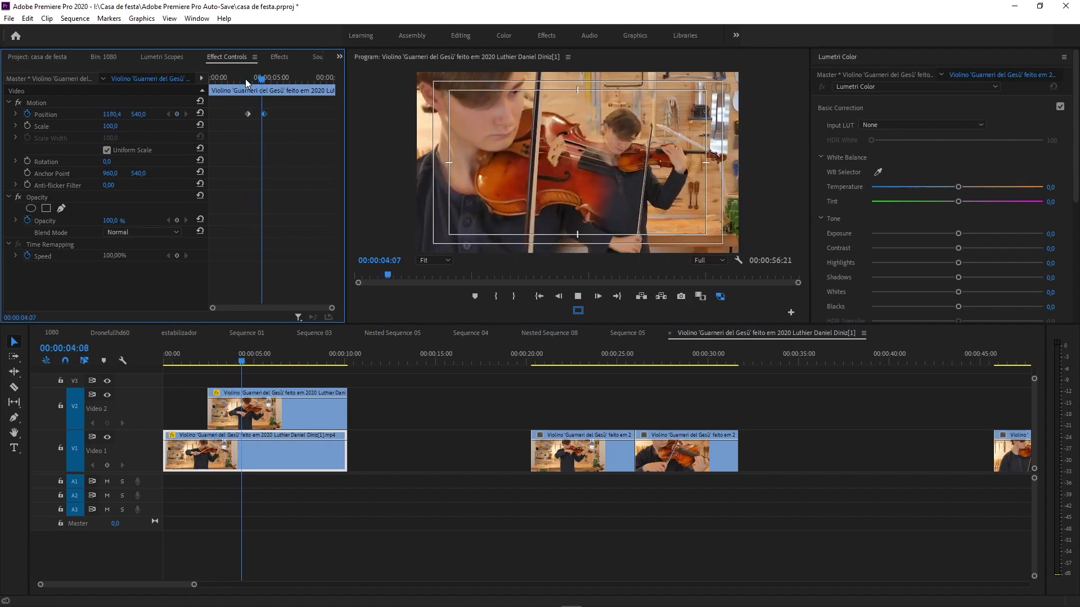
pyautogui.press('space')
# Set the horizontal position of the Video 1 clip's second Position keyframe to 1266.
pyautogui.moveTo(270, 83); pyautogui.dragTo(268, 82)
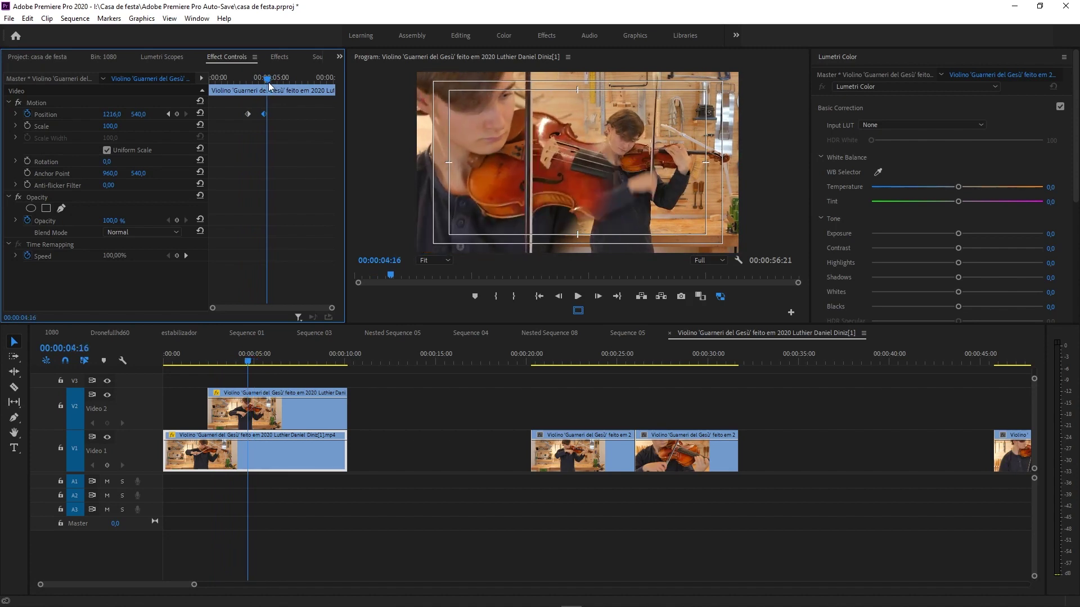
pyautogui.click(167, 114)
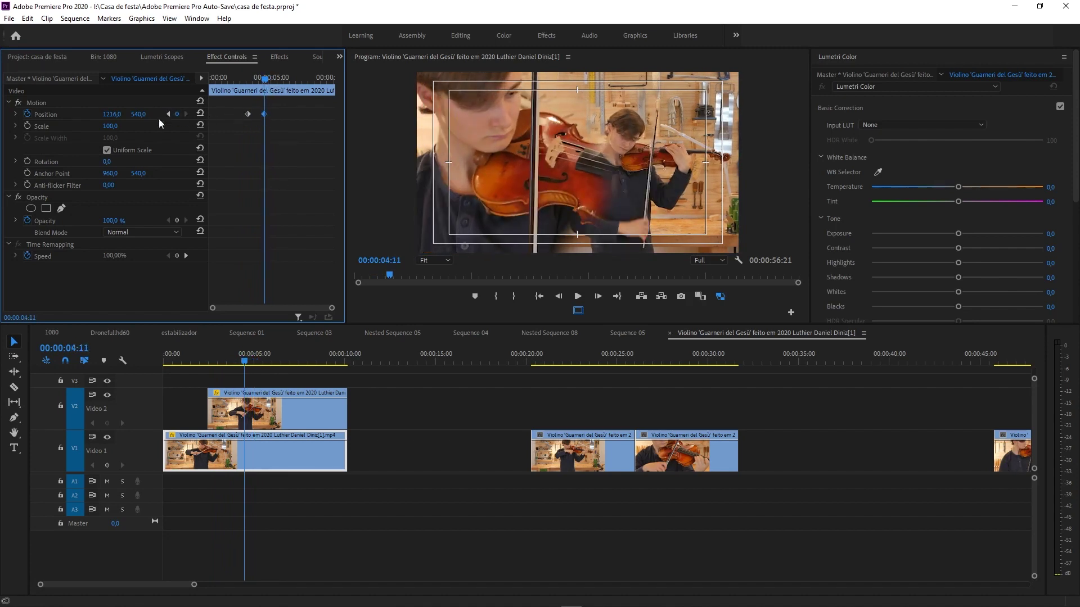
pyautogui.moveTo(111, 114); pyautogui.dragTo(140, 114)
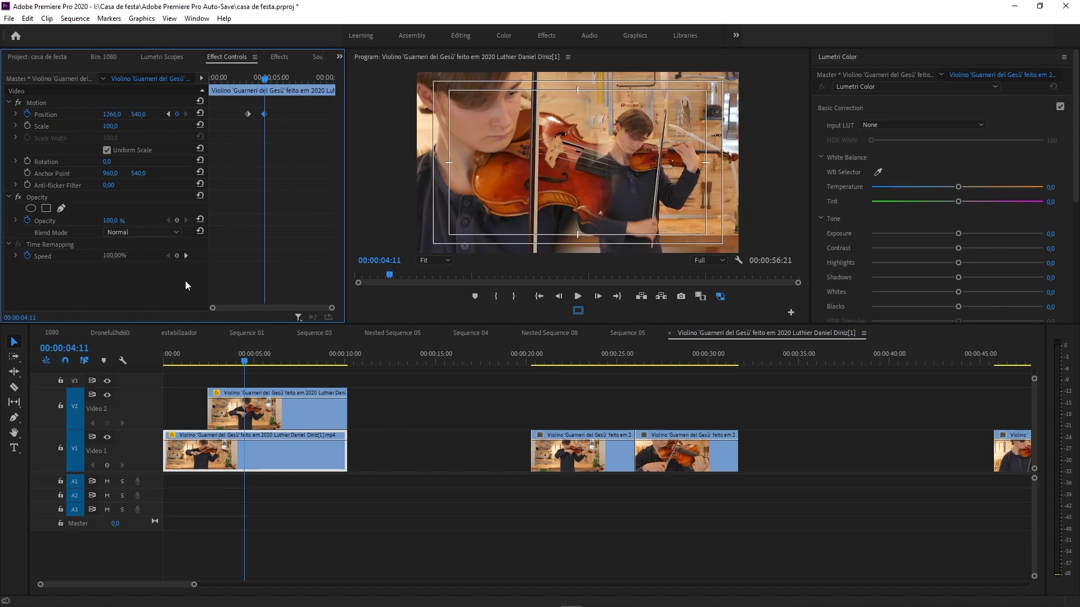
# Create a fade-in on the Video 2 clip with Pen tool opacity keyframes, from 0% at its start to 100% shortly after.
pyautogui.moveTo(247, 359); pyautogui.dragTo(224, 366)
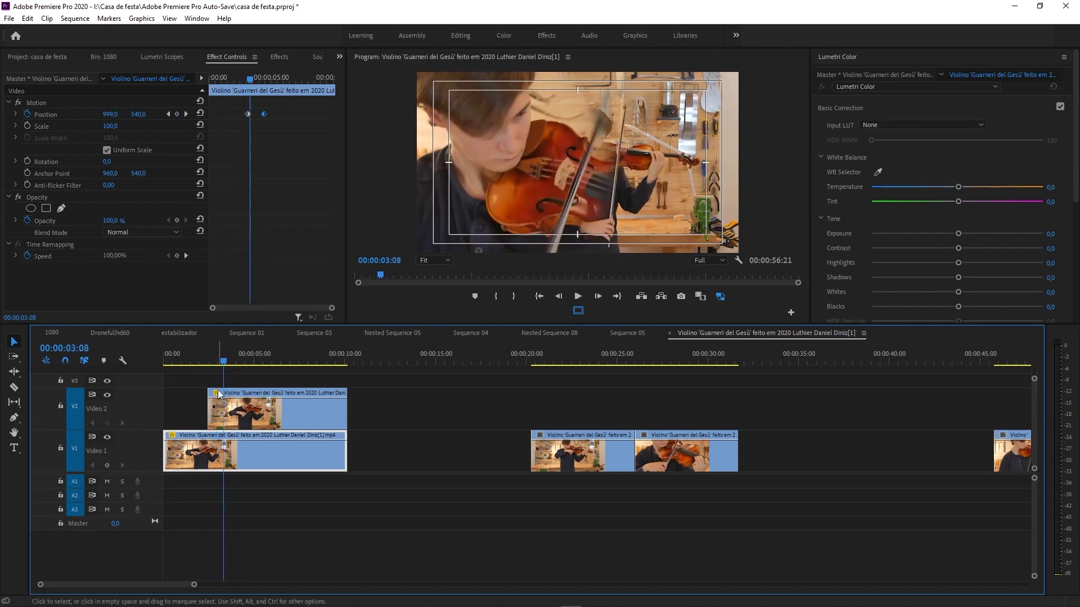
pyautogui.click(223, 406)
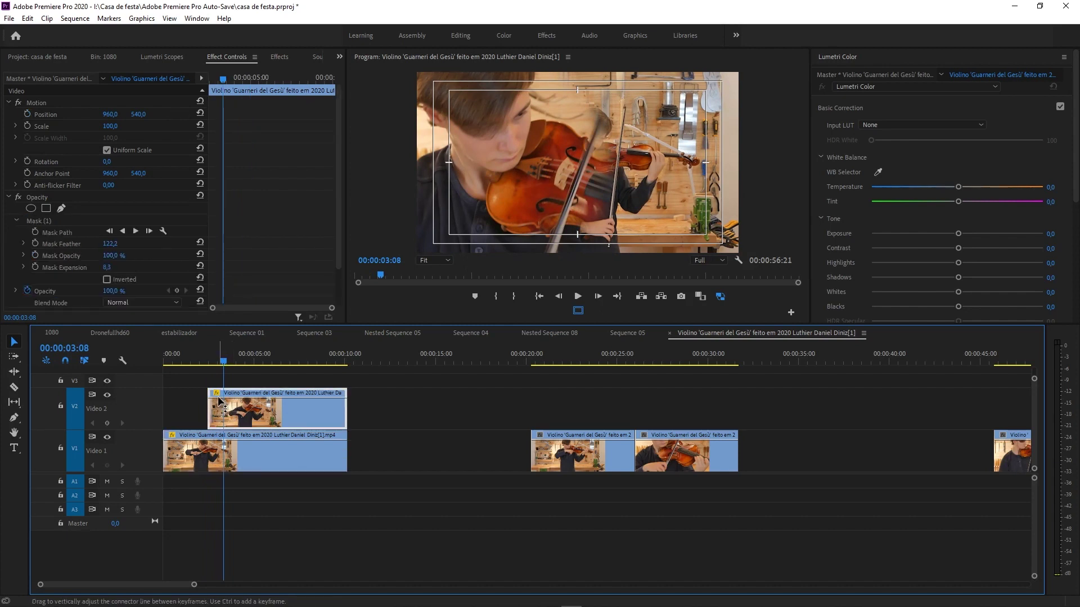
pyautogui.press('p')
pyautogui.click(219, 397)
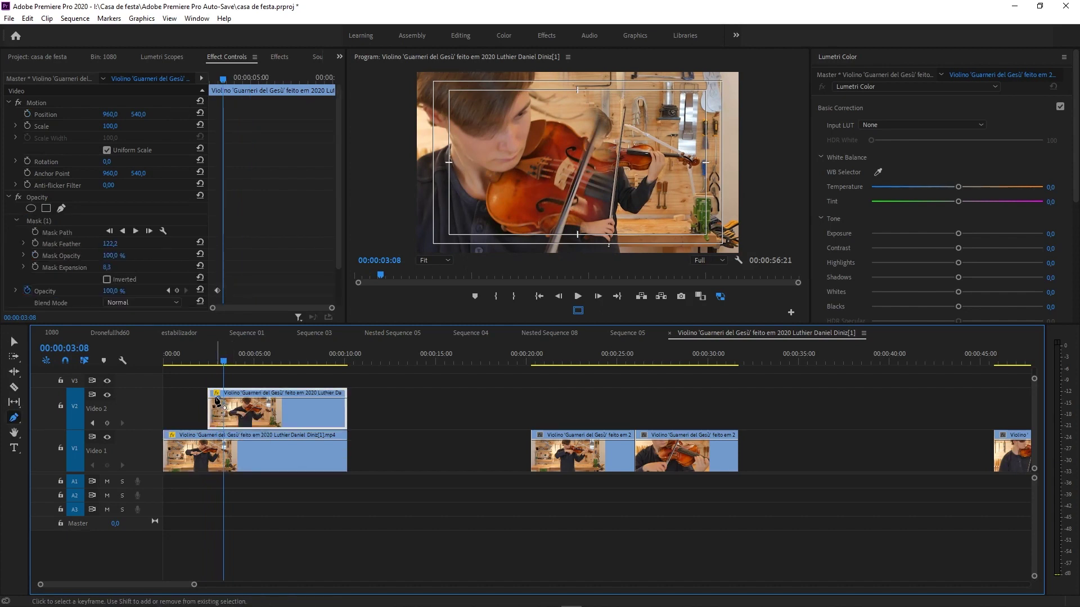
pyautogui.moveTo(209, 398); pyautogui.dragTo(207, 430)
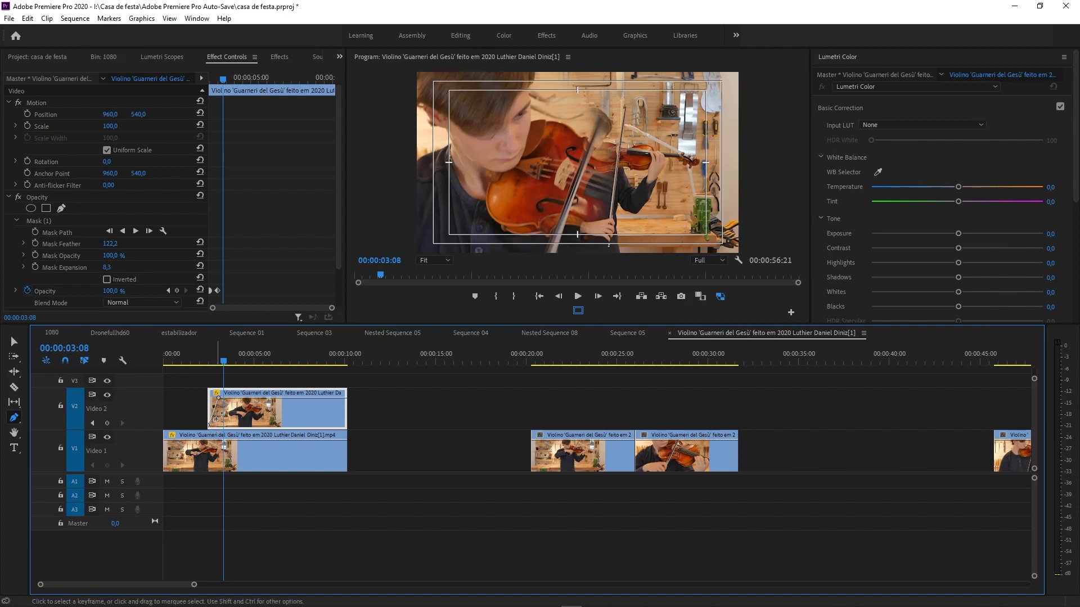
# Curve the start of the Video 2 clip's opacity fade-in by adjusting the first keyframe's Bezier handle.
pyautogui.click(209, 347)
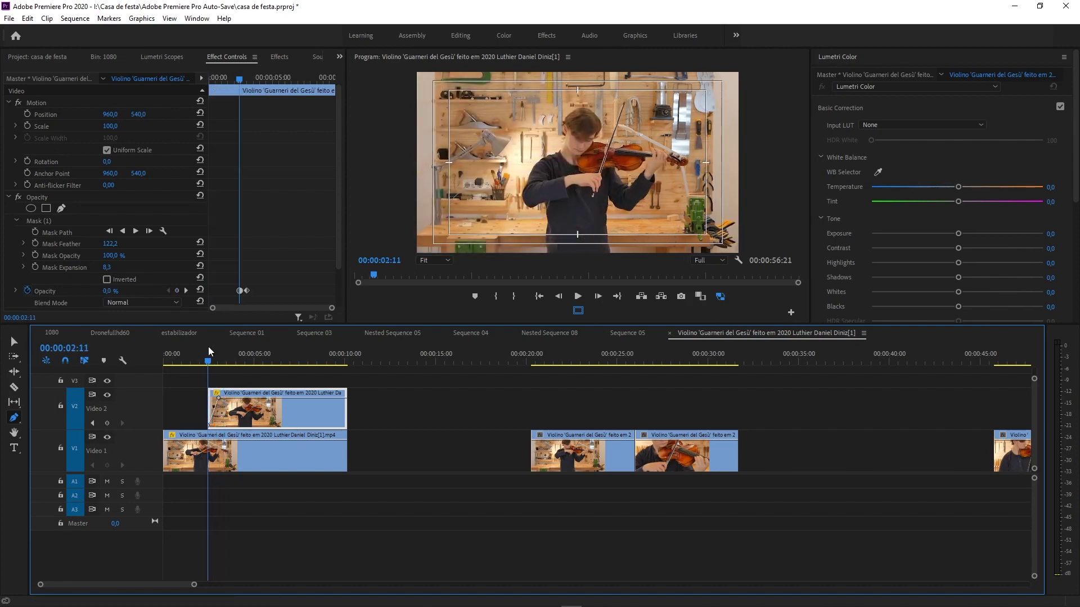
pyautogui.press('Left')
pyautogui.press('=')
pyautogui.press('=')
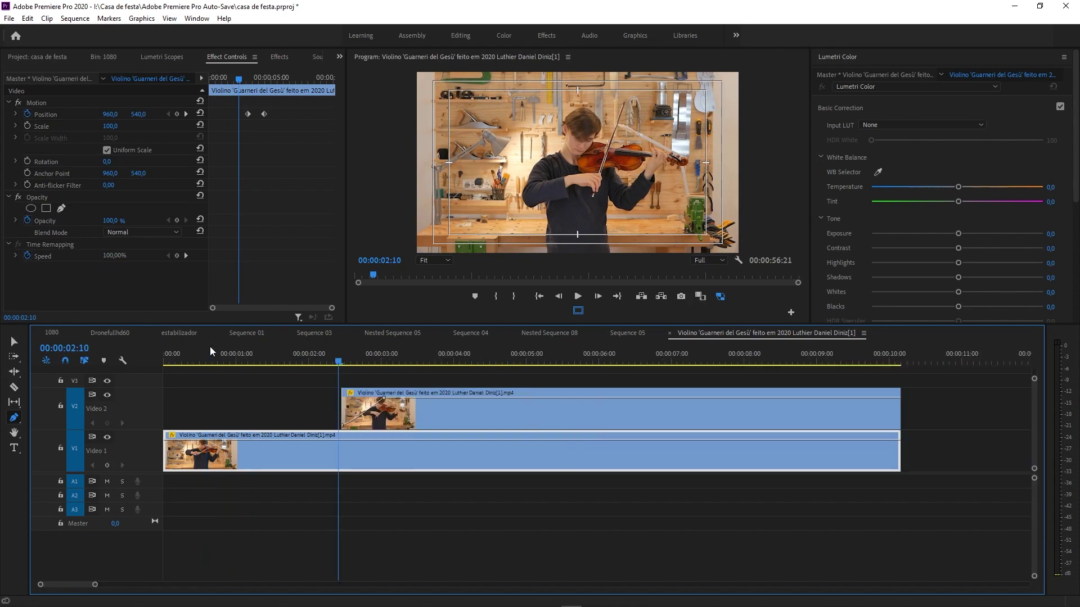
pyautogui.click(343, 428)
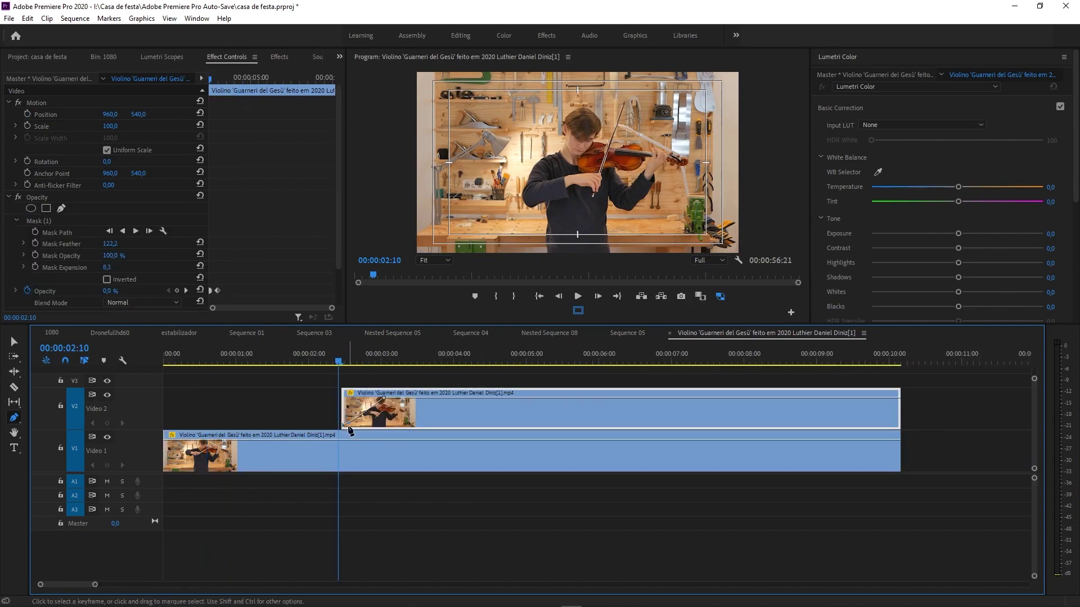
pyautogui.moveTo(348, 425); pyautogui.dragTo(360, 425)
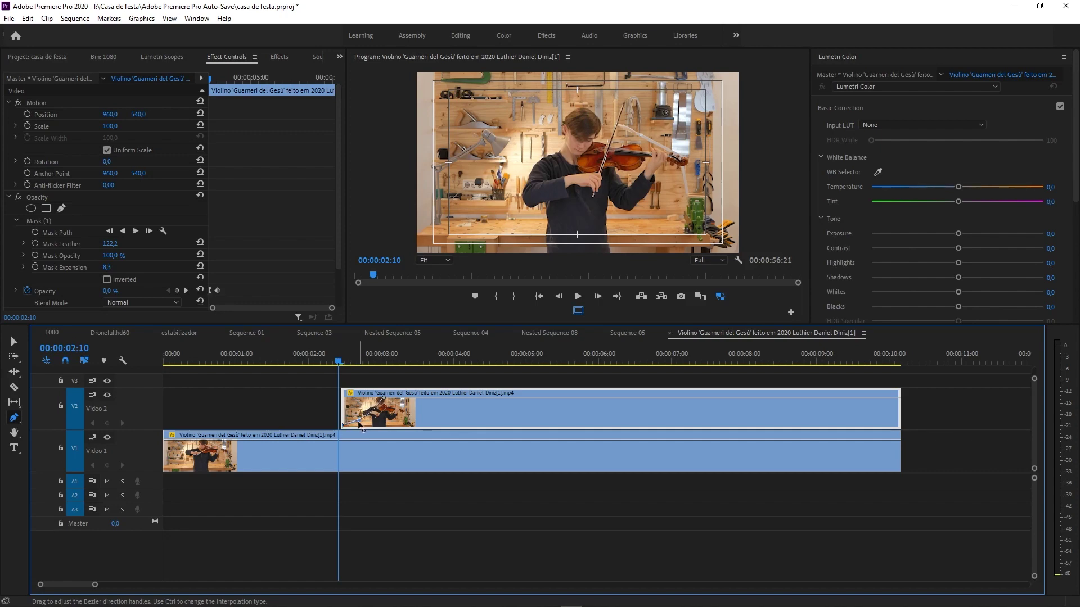
# Play back the transition from just before the Video 2 clip starts to check the fade-in.
pyautogui.click(333, 356)
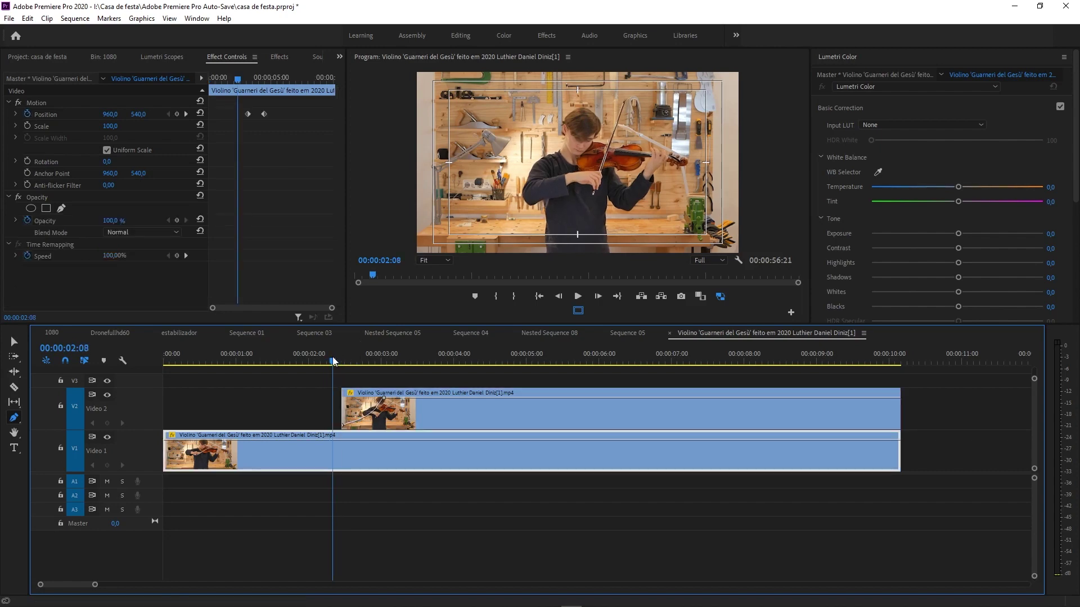
pyautogui.press('space')
pyautogui.click(335, 353)
pyautogui.press('space')
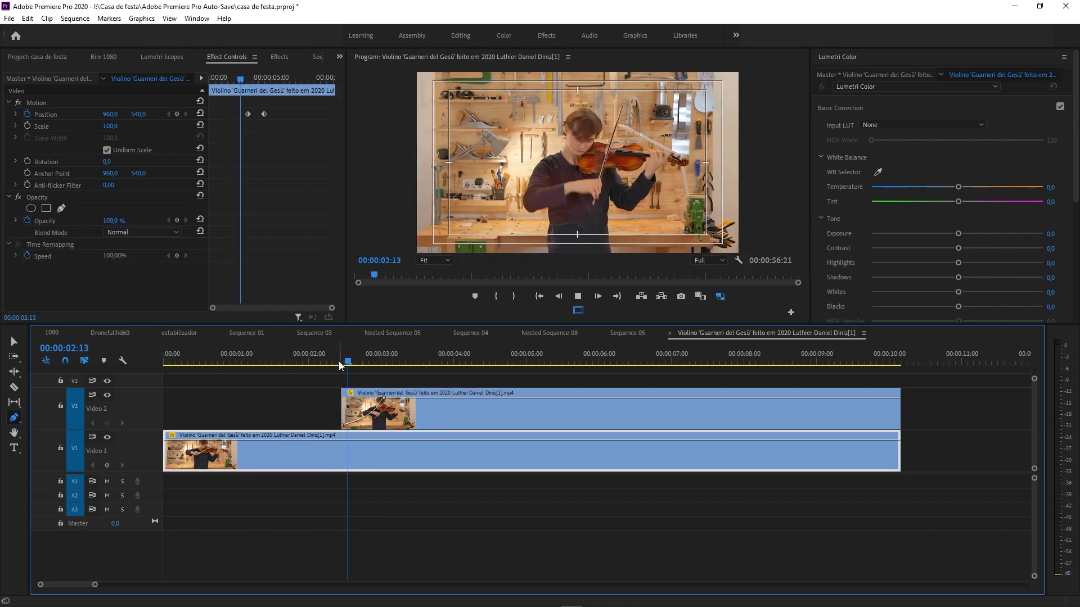
# Move the Video 1 clip's first Position keyframe slightly earlier, near the end of the Video 2 fade-in.
pyautogui.moveTo(407, 351); pyautogui.dragTo(387, 363)
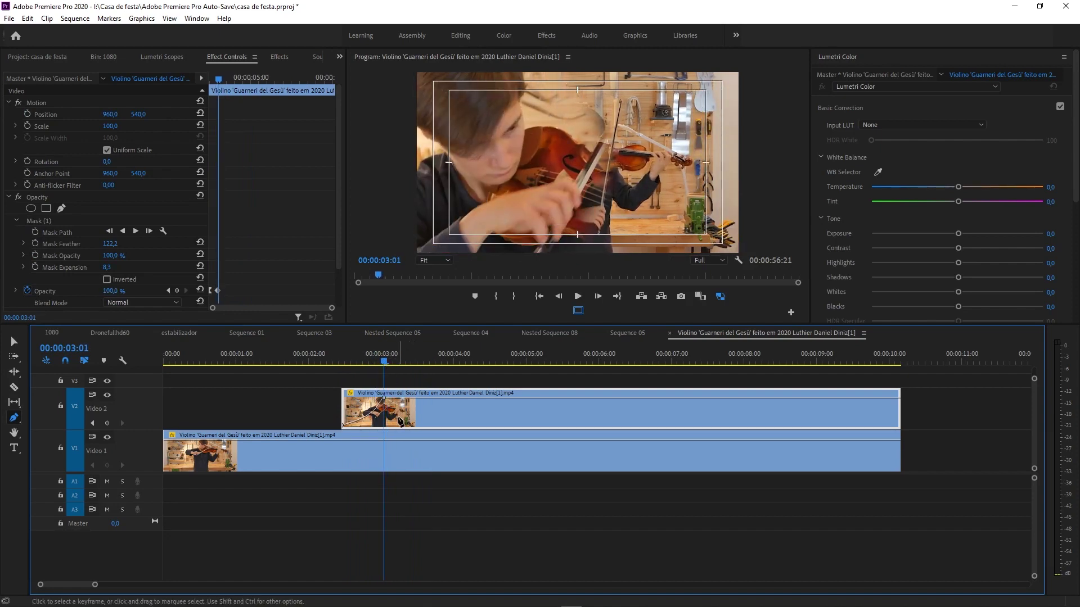
pyautogui.click(403, 460)
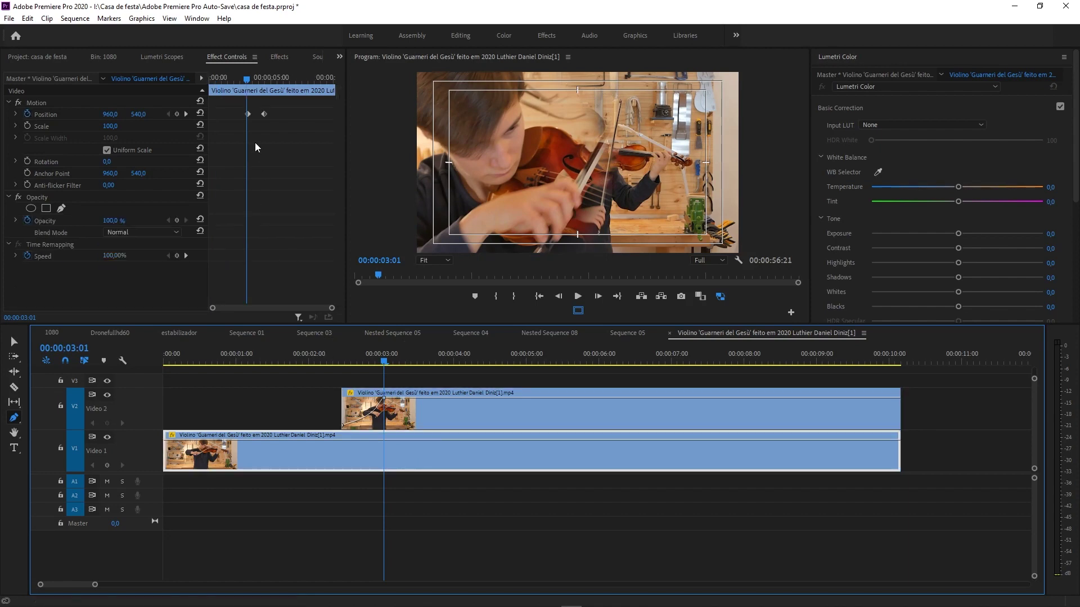
pyautogui.click(248, 114)
pyautogui.moveTo(248, 82); pyautogui.dragTo(243, 83)
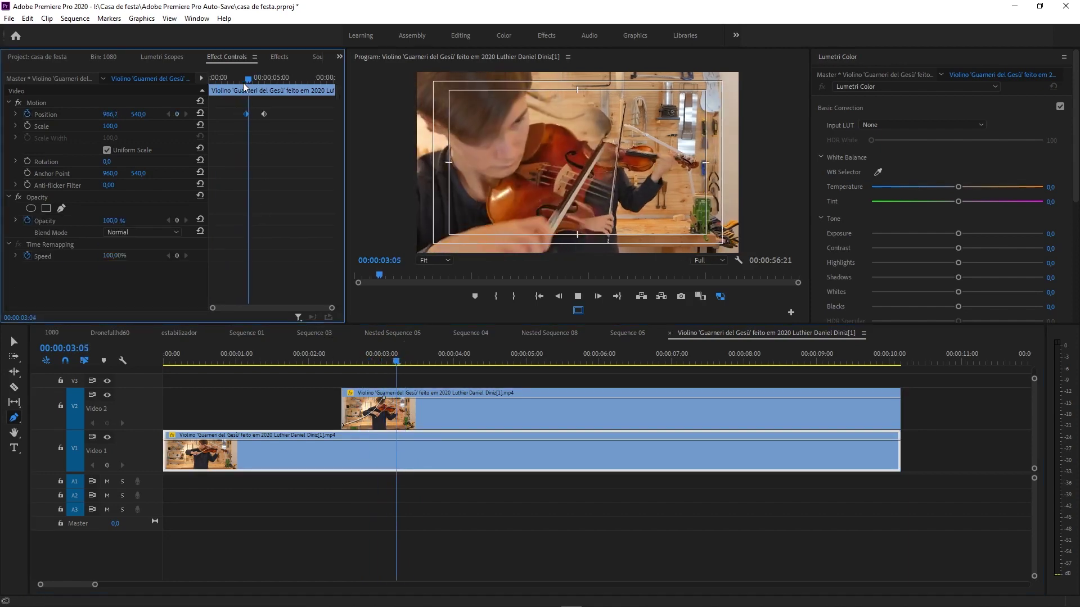
# Play back the transition to check how the Video 1 position movement lines up with the fade-in.
pyautogui.click(245, 82)
pyautogui.press('space')
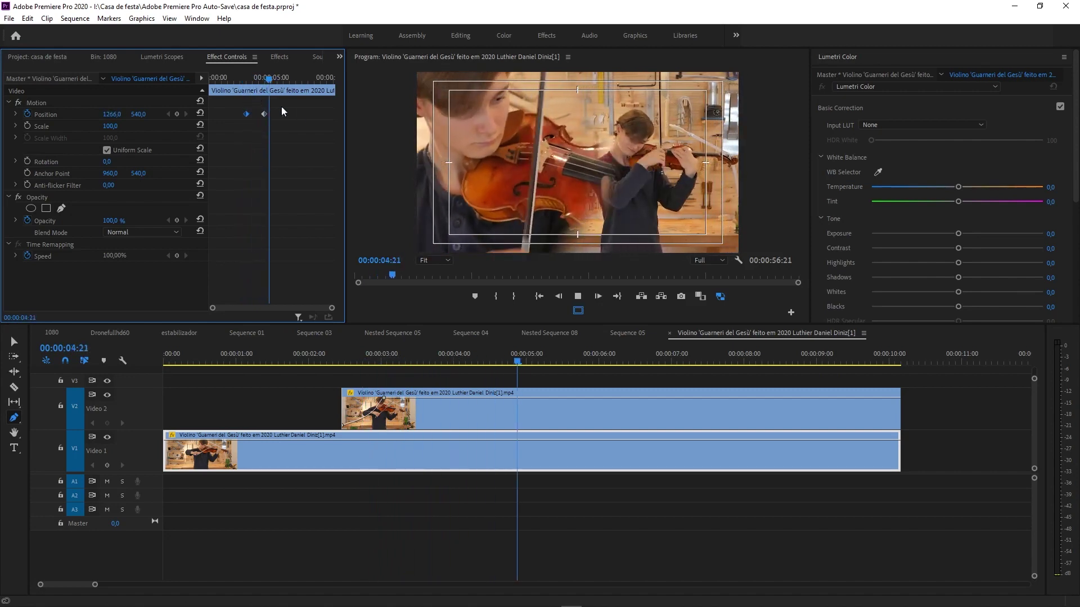
pyautogui.press('space')
pyautogui.moveTo(533, 360); pyautogui.dragTo(250, 369)
pyautogui.press('space')
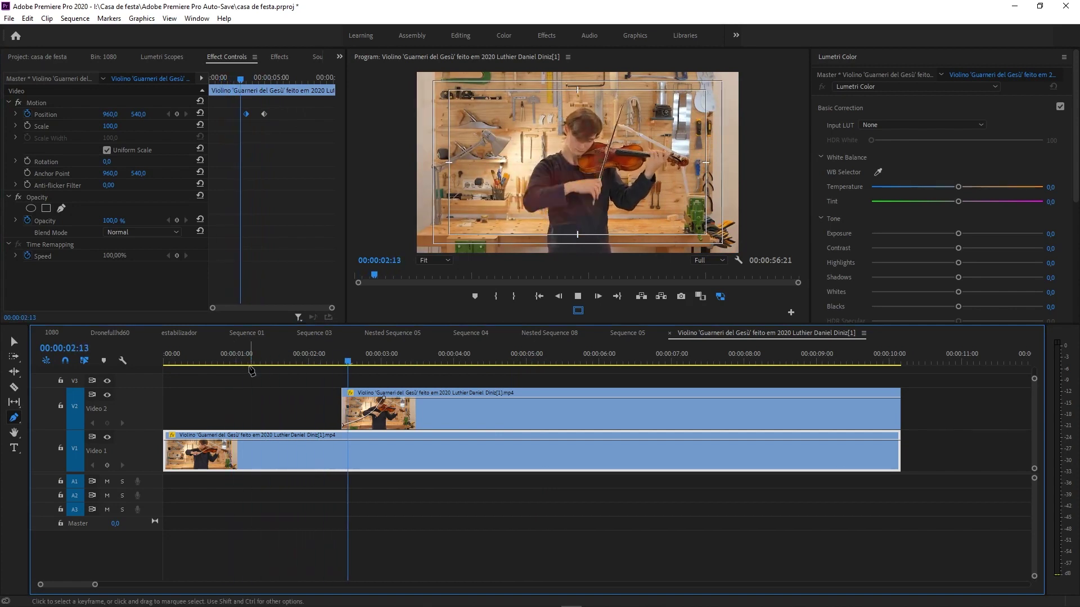
pyautogui.press('space')
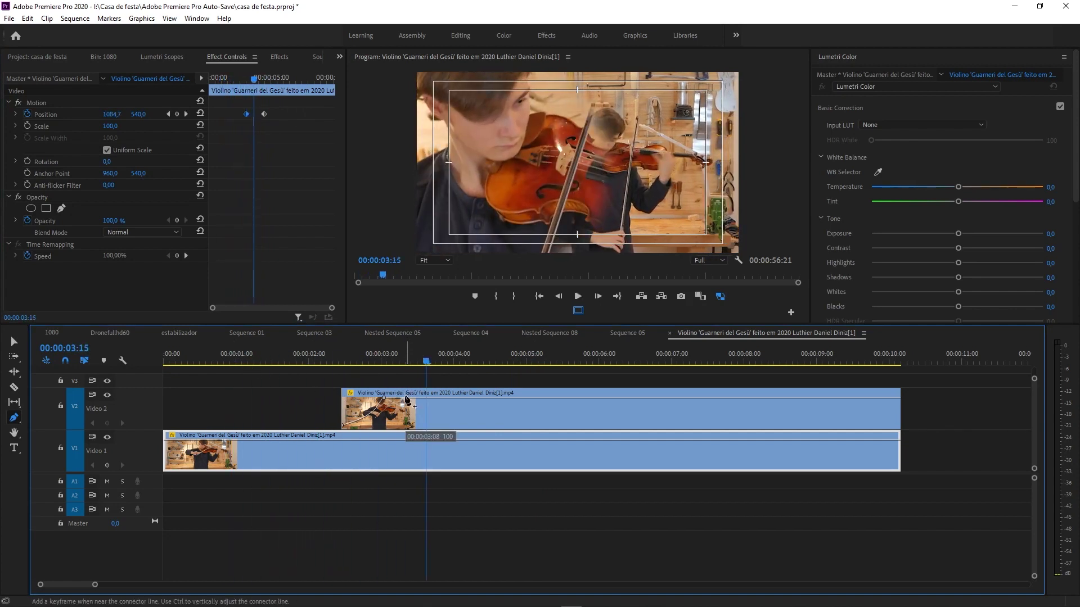
# Lengthen the Video 2 clip's fade-in by moving its second opacity keyframe to about 00:00:03:08, and preview it.
pyautogui.click(406, 399)
pyautogui.click(342, 361)
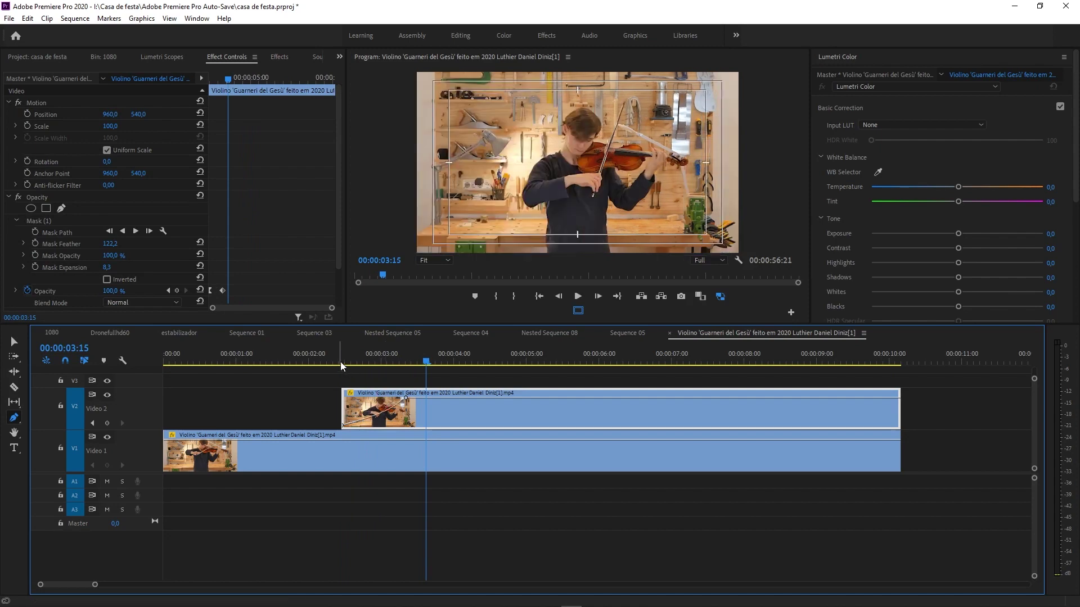
pyautogui.press('space')
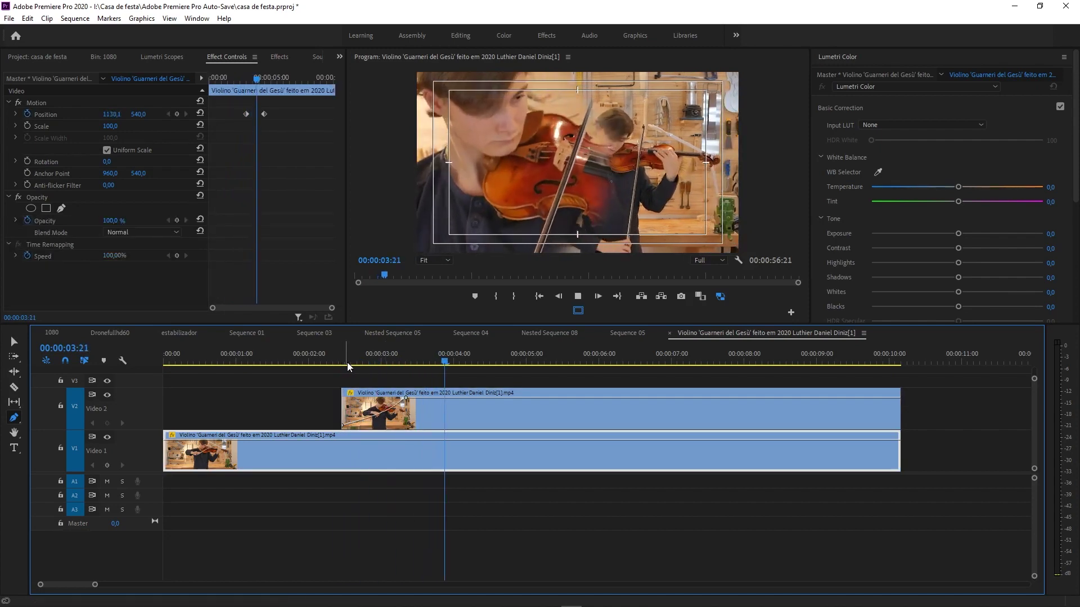
pyautogui.press('space')
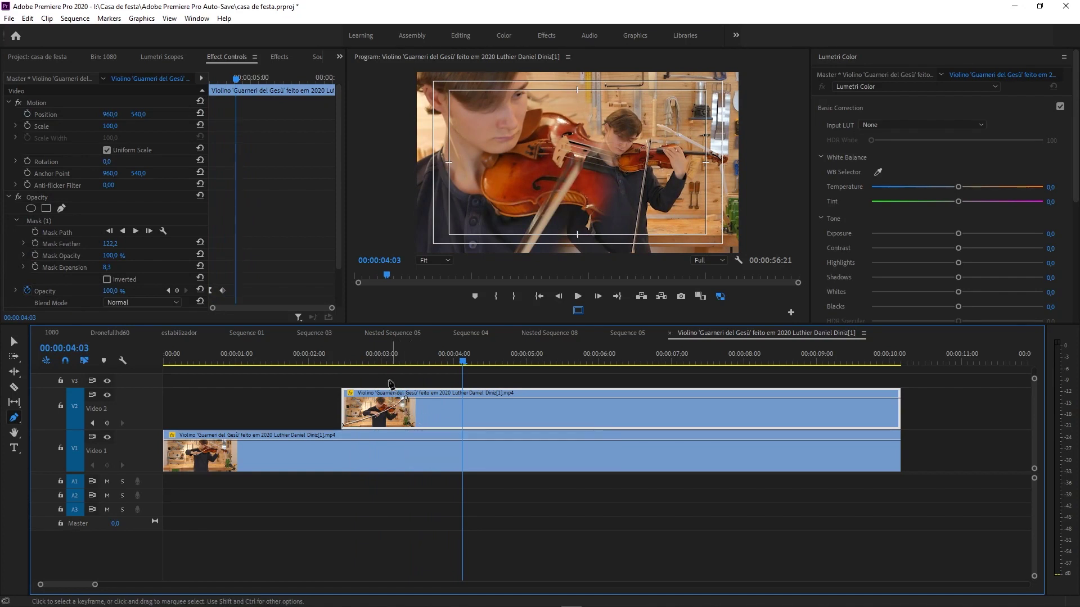
# Apply Ease Out to the Video 2 clip's second opacity keyframe.
pyautogui.scroll(-1, 341, 212)
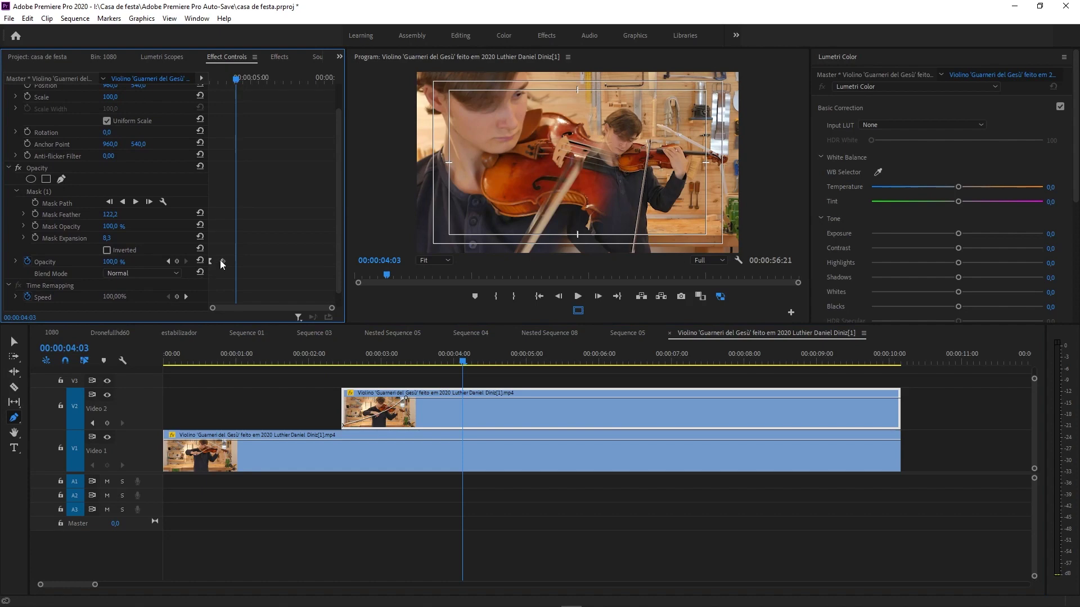
pyautogui.rightClick(221, 262)
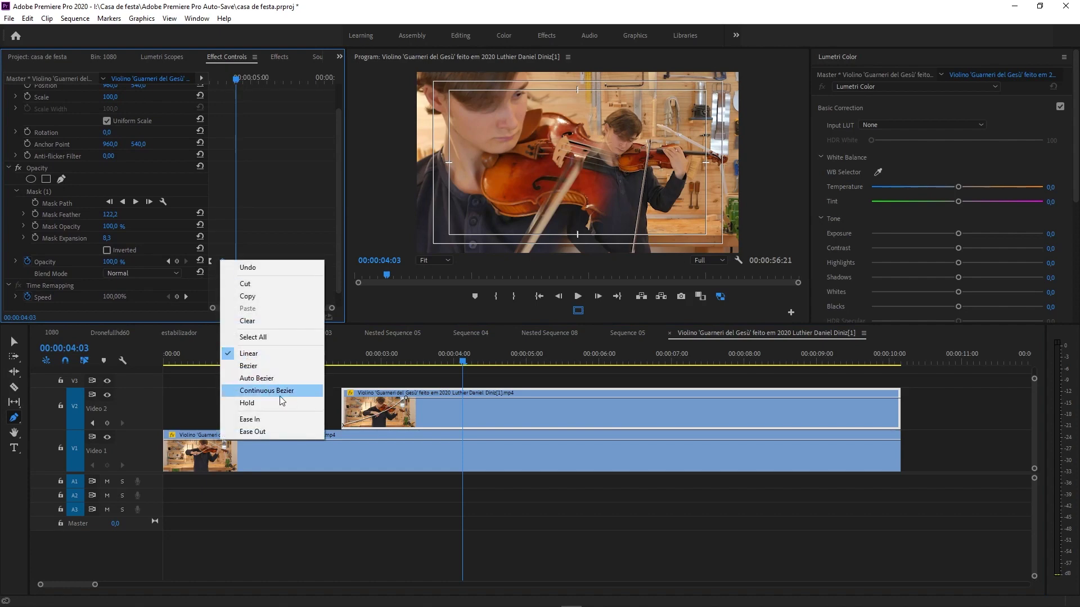
pyautogui.click(291, 433)
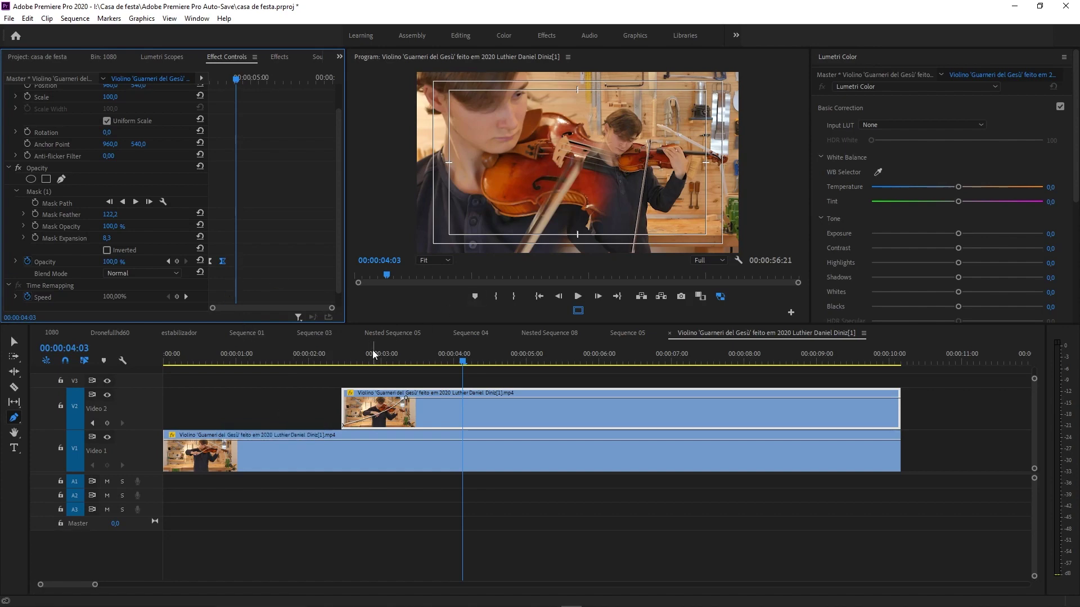
# Replay the transition repeatedly from around the start of the Video 2 clip to check the eased fade-in.
pyautogui.click(373, 353)
pyautogui.press('space')
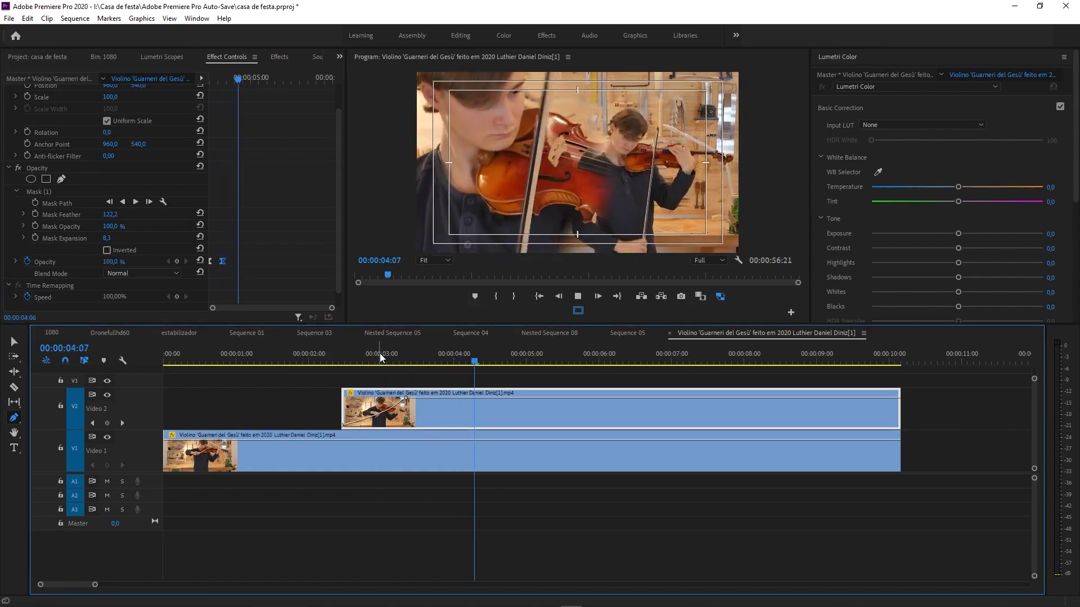
pyautogui.click(350, 354)
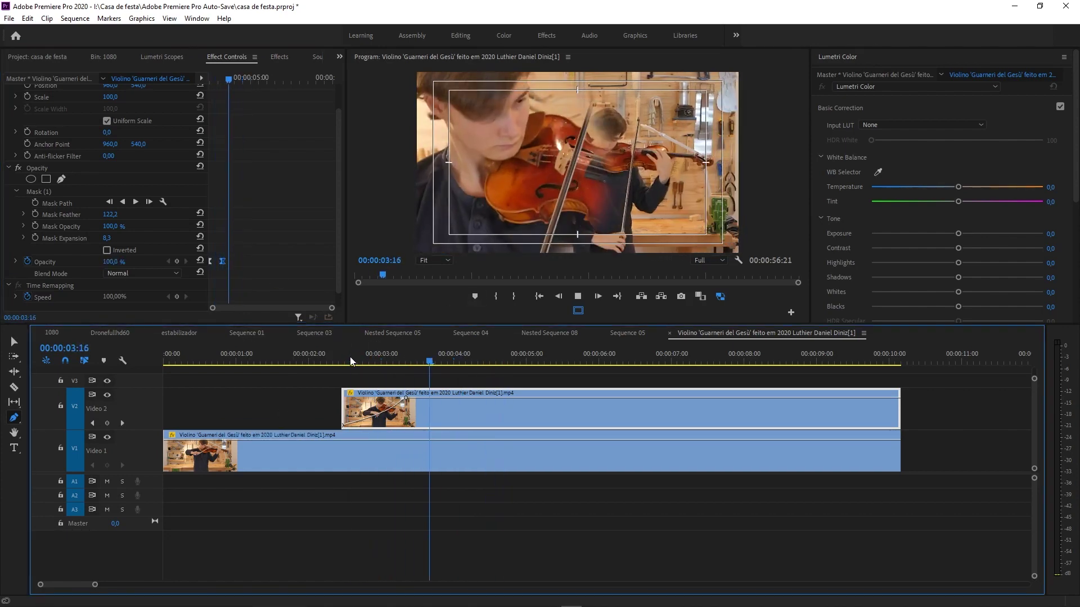
pyautogui.click(350, 357)
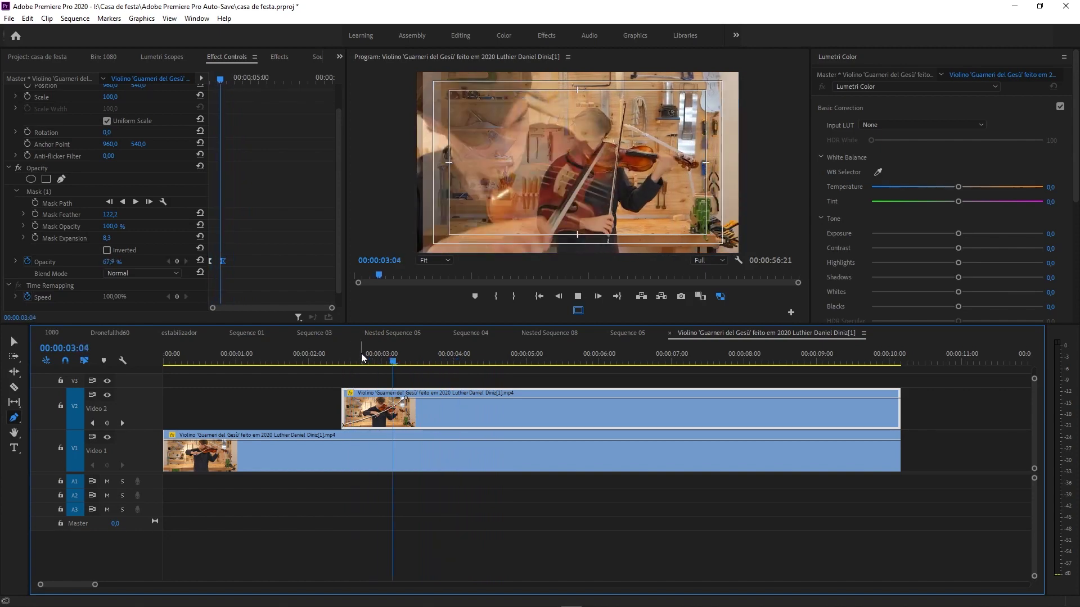
pyautogui.click(321, 352)
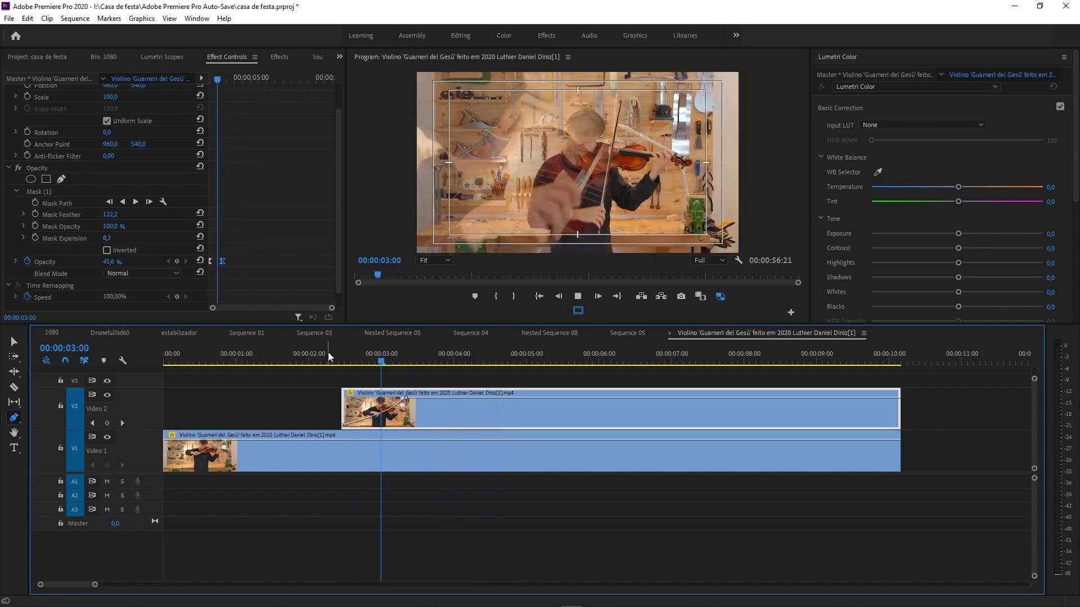
pyautogui.click(329, 353)
pyautogui.click(314, 357)
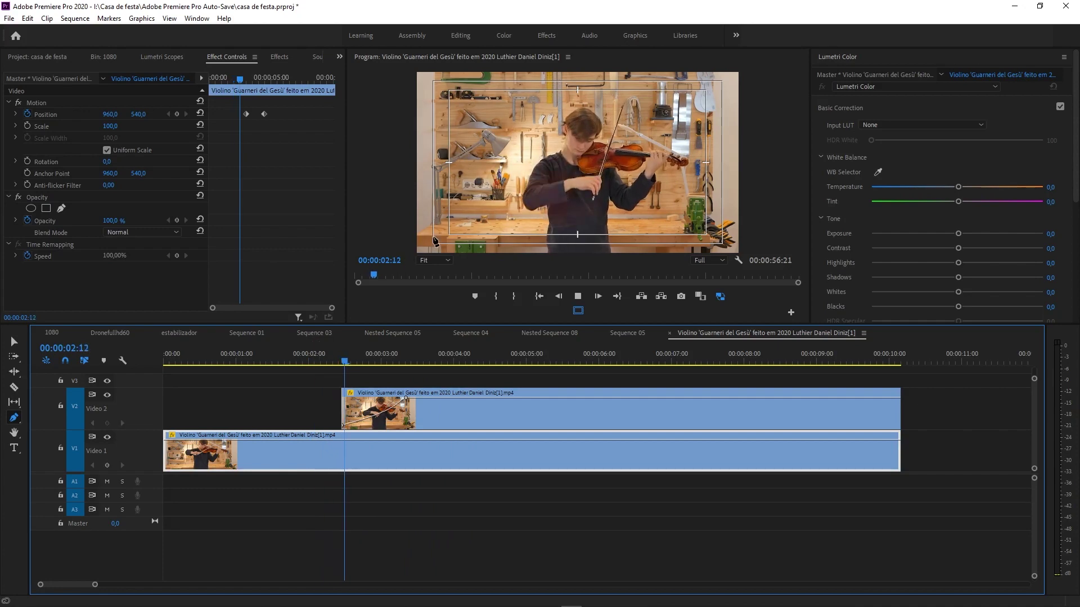
pyautogui.press('space')
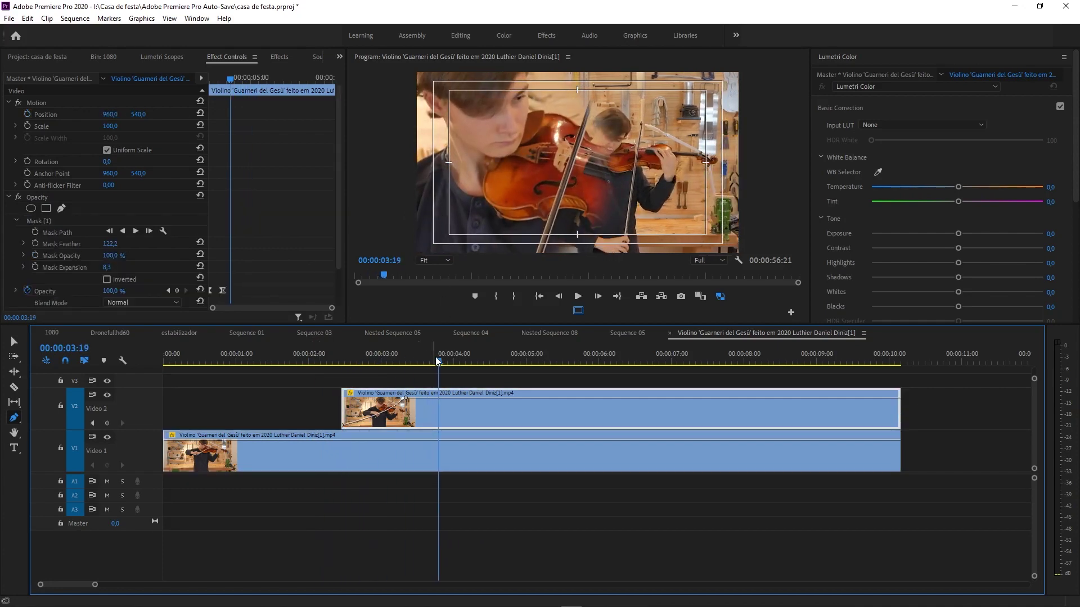
# Shift both Position keyframes of the Video 1 clip later together, so the first one sits at about 00:00:03:13.
pyautogui.moveTo(435, 357); pyautogui.dragTo(380, 369)
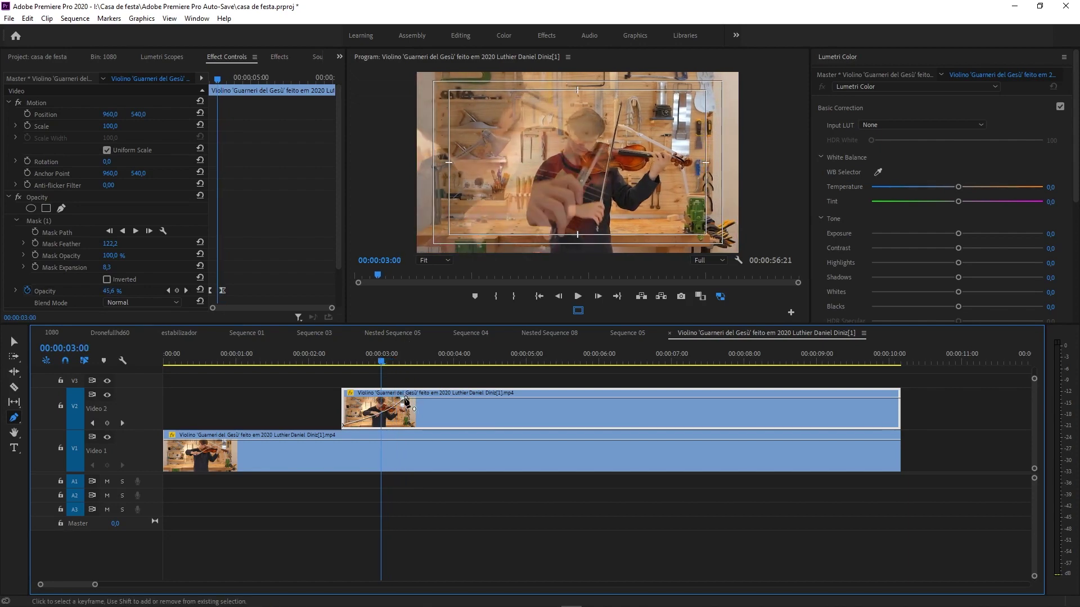
pyautogui.click(408, 462)
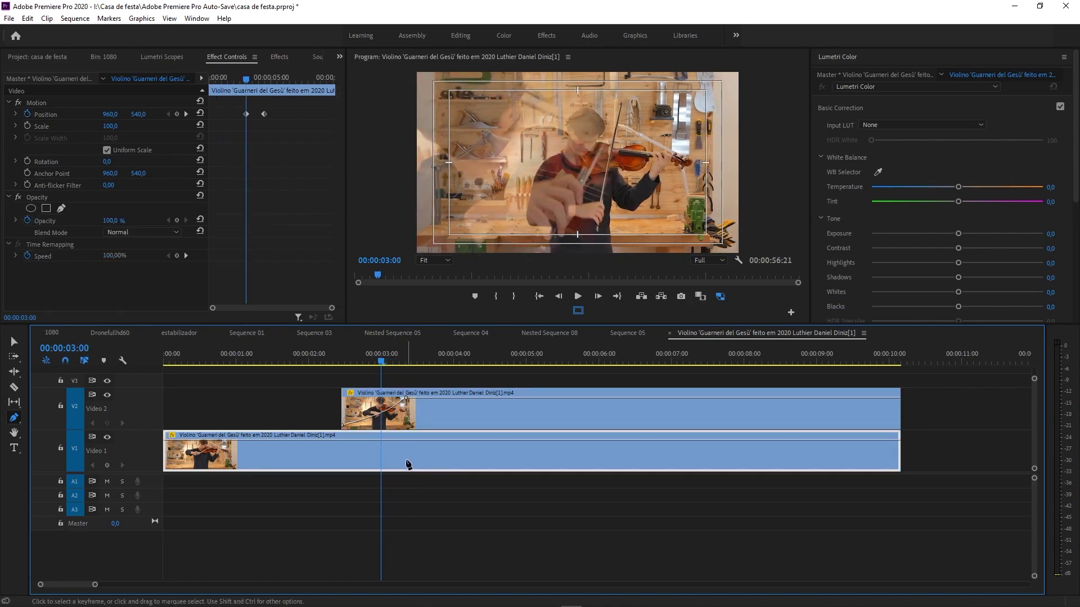
pyautogui.moveTo(239, 99)
pyautogui.mouseDown()
pyautogui.moveTo(268, 129)
pyautogui.moveTo(256, 111)
pyautogui.mouseUp()
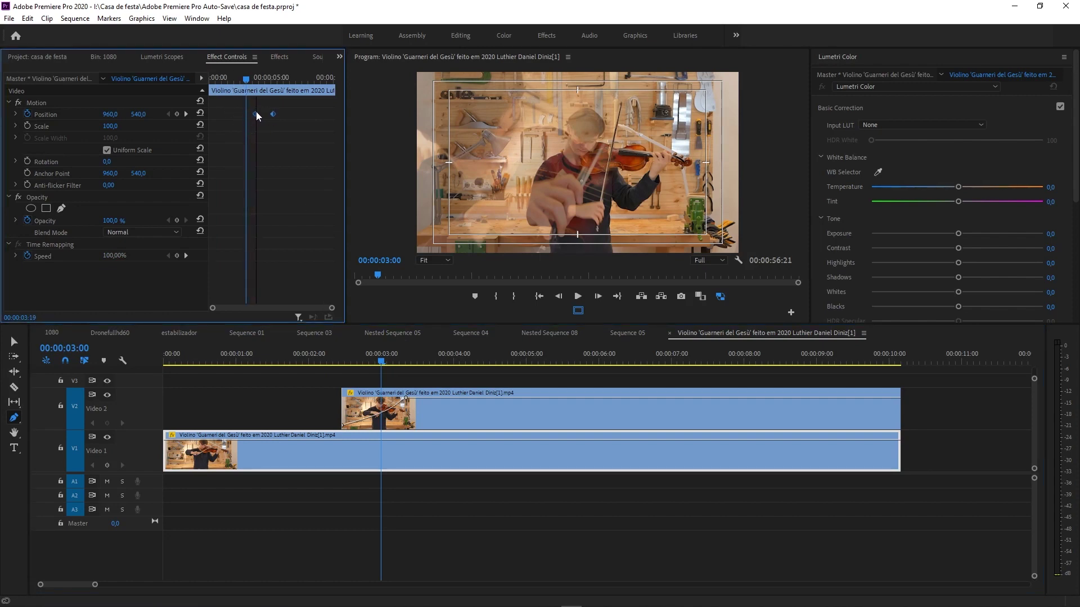
pyautogui.moveTo(383, 358); pyautogui.dragTo(422, 377)
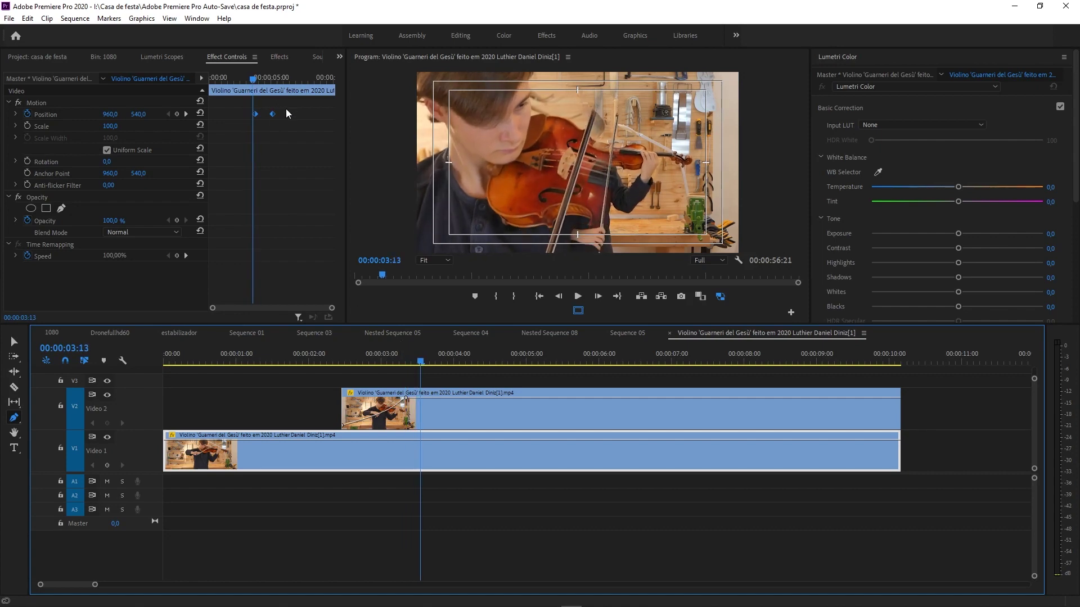
pyautogui.moveTo(286, 109); pyautogui.dragTo(261, 124)
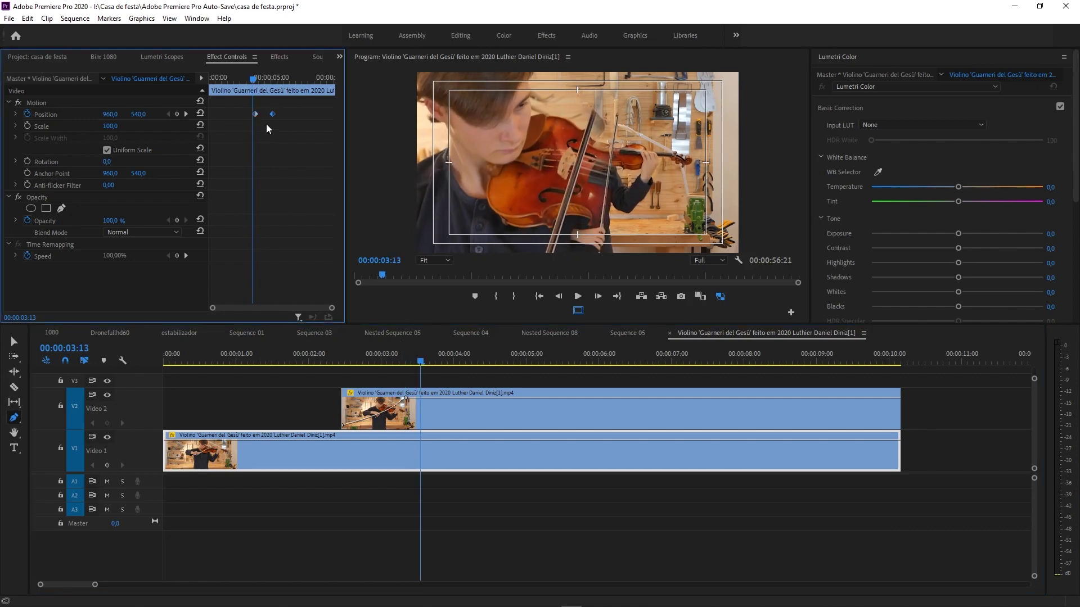
pyautogui.scroll(4, 267, 128)
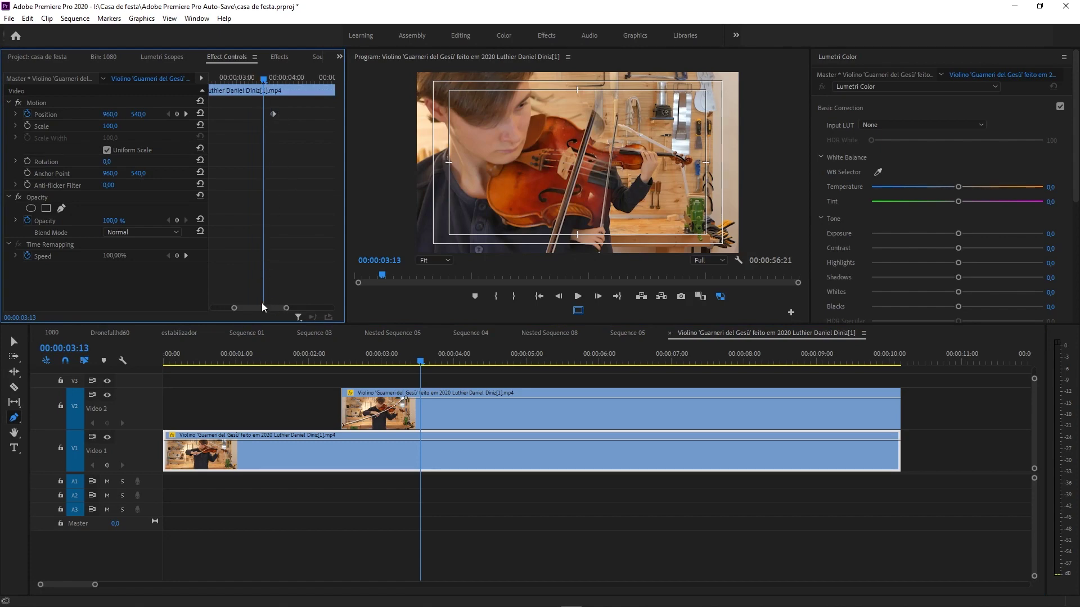
pyautogui.moveTo(267, 308); pyautogui.dragTo(273, 307)
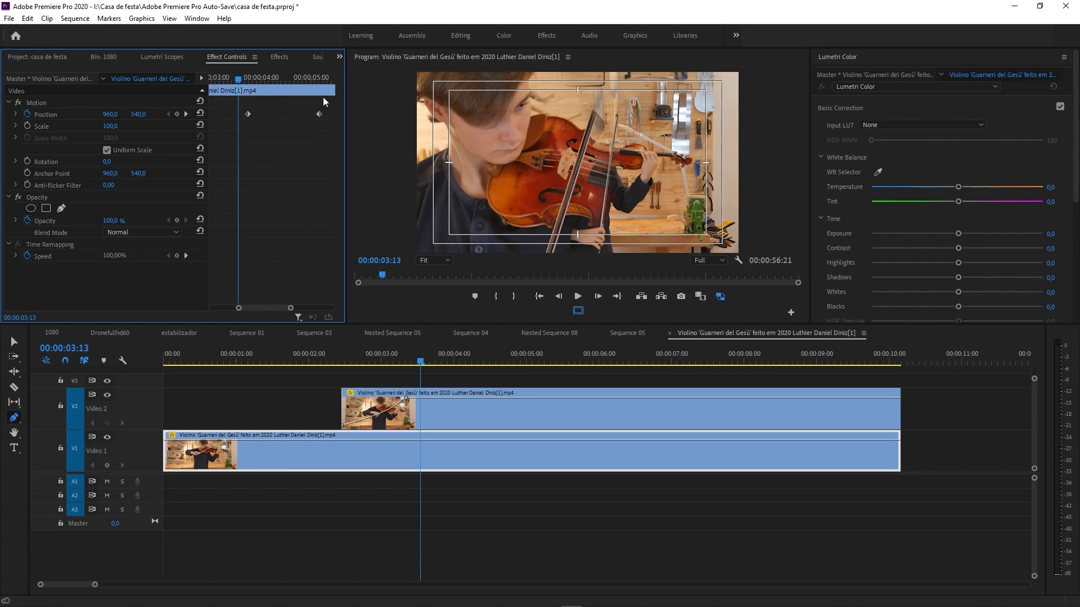
pyautogui.moveTo(325, 101); pyautogui.dragTo(238, 115)
# Play back the transition from about 00:00:03:00 to check the delayed position movement.
pyautogui.click(396, 363)
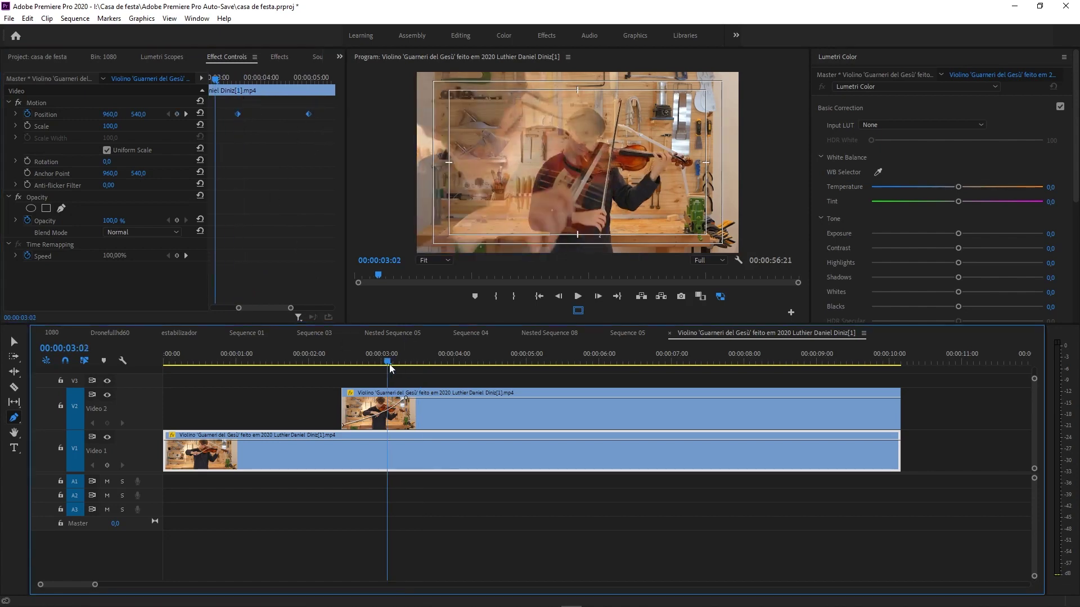
pyautogui.press('space')
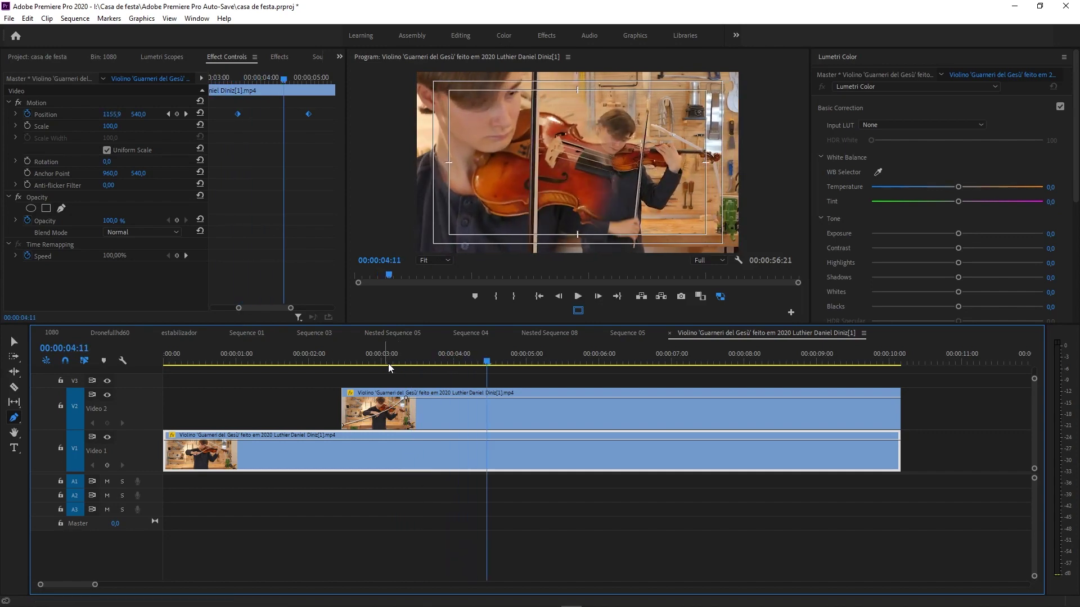
pyautogui.click(372, 359)
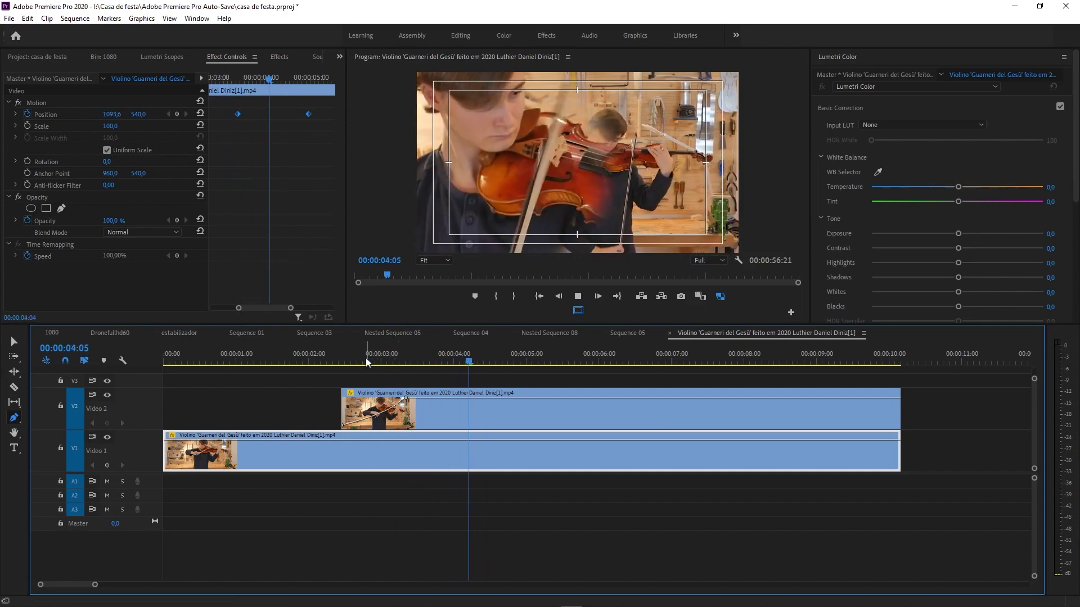
pyautogui.click(378, 361)
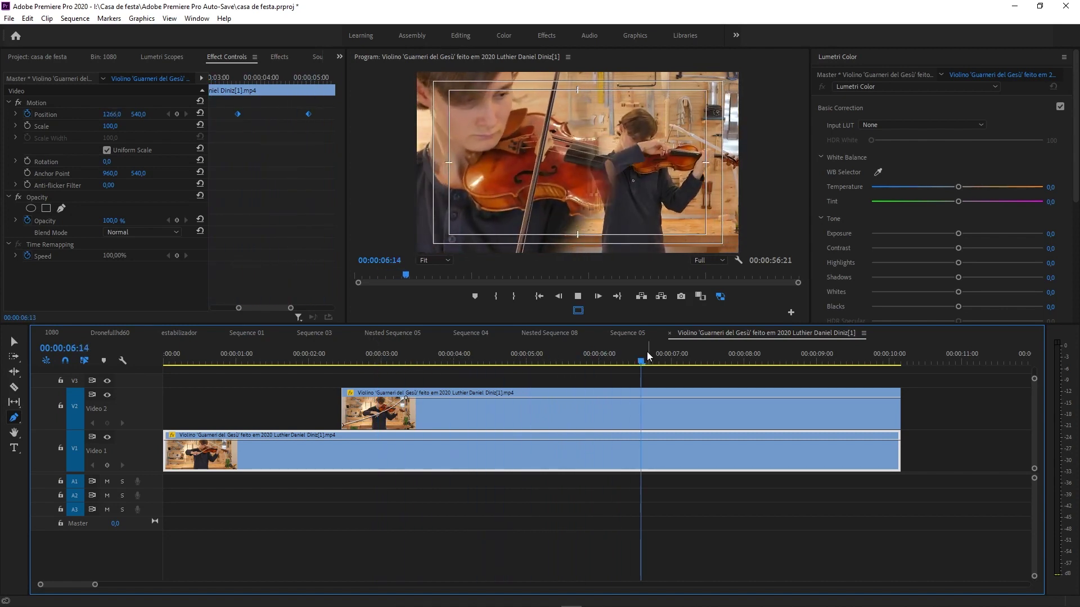
pyautogui.press('space')
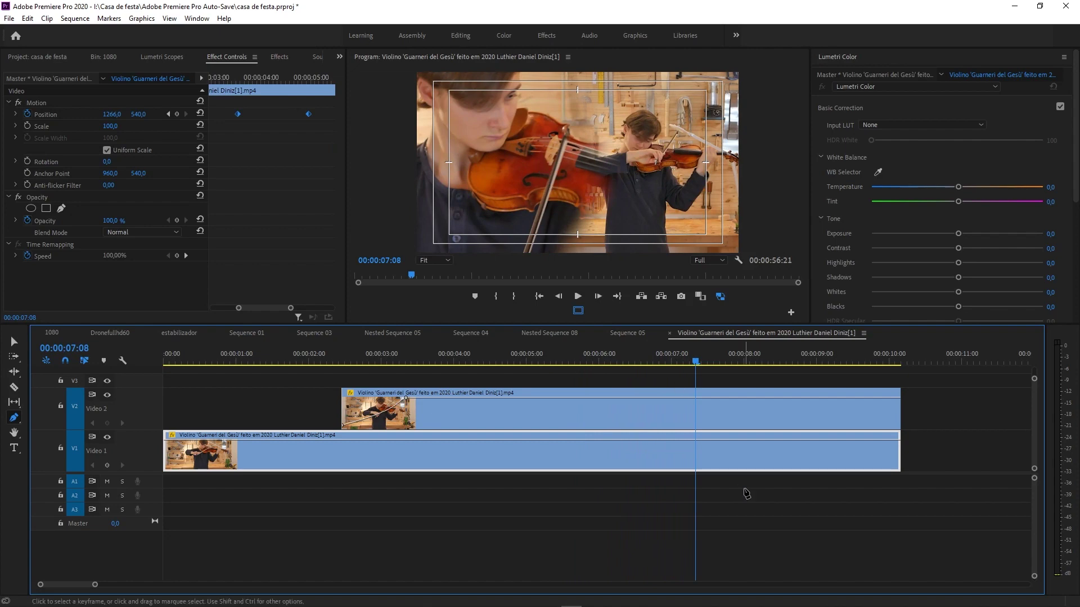
# Start animating the Mask Path of the Video 2 clip's opacity mask with a keyframe at 00:00:07:08.
pyautogui.click(654, 414)
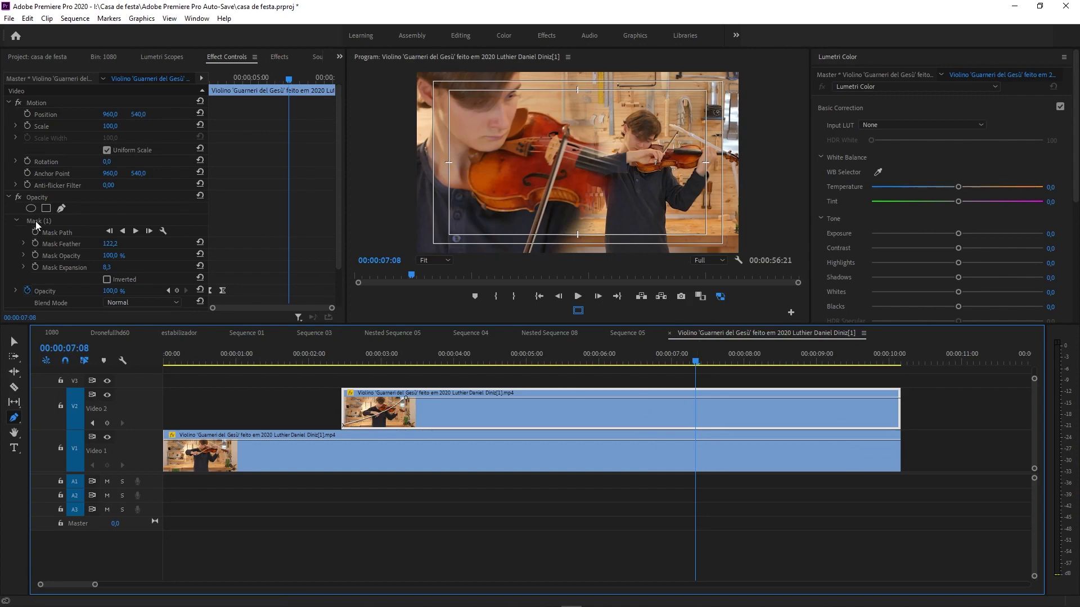
pyautogui.scroll(-2, 35, 221)
pyautogui.click(30, 188)
pyautogui.click(36, 187)
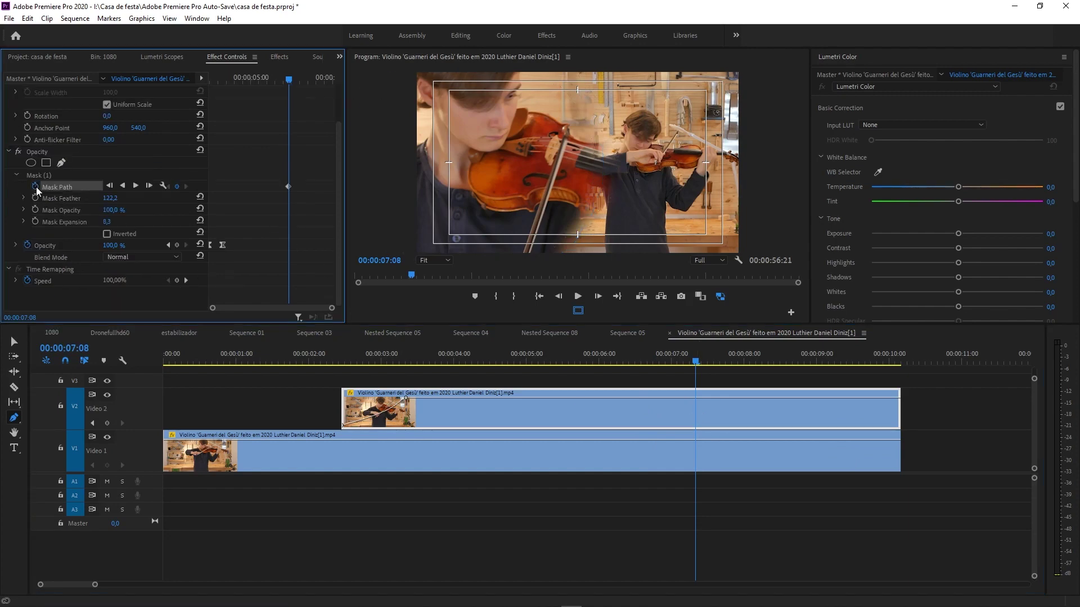
# At 00:00:08:22, widen the Video 2 clip's opacity mask ellipse horizontally until it extends past both sides of the frame.
pyautogui.moveTo(290, 79); pyautogui.dragTo(317, 79)
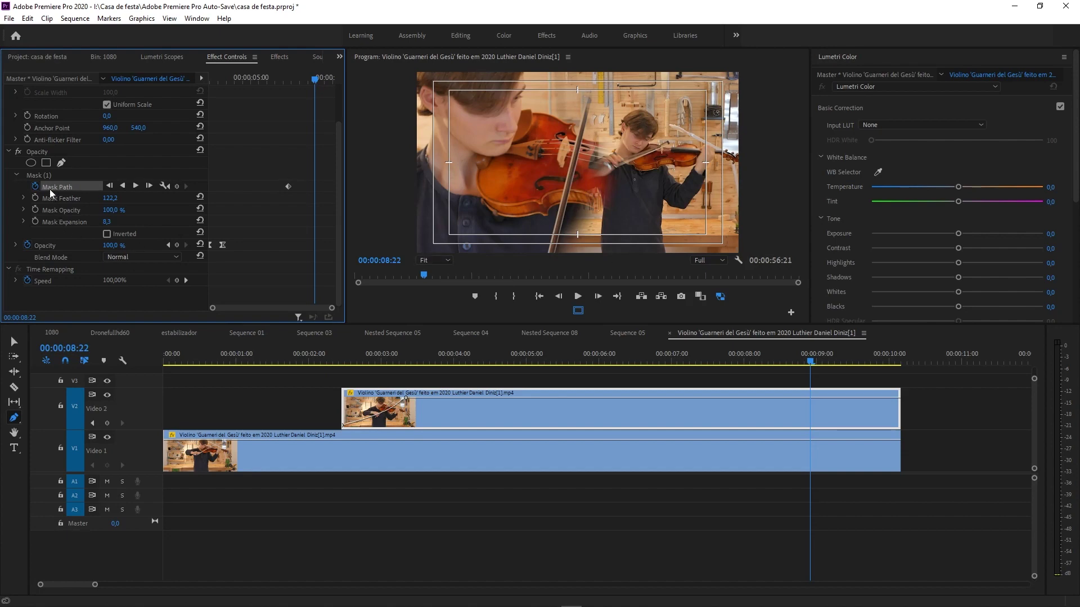
pyautogui.click(41, 177)
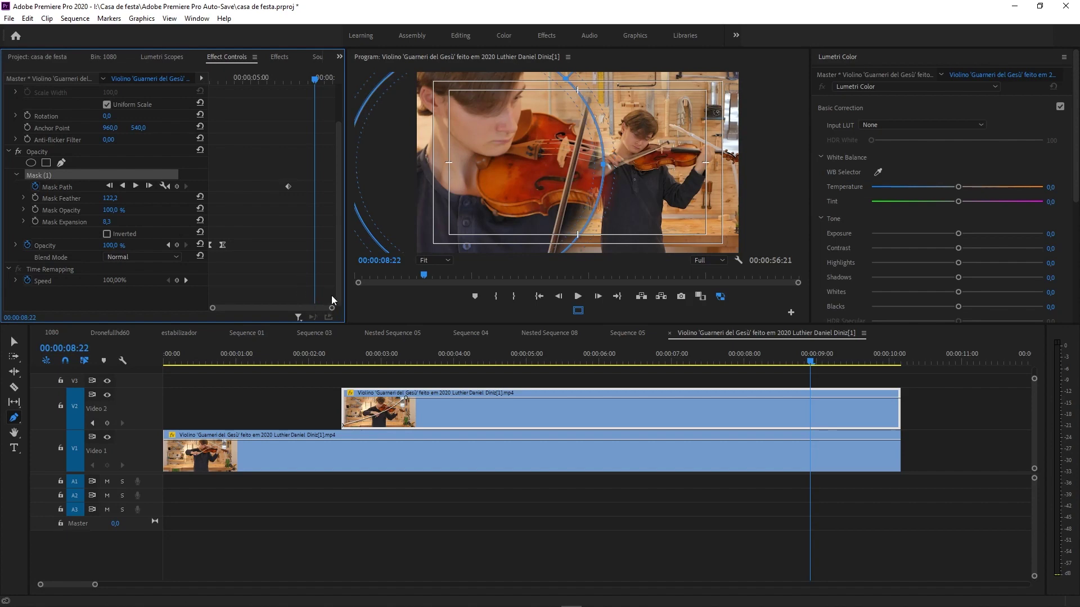
pyautogui.click(448, 261)
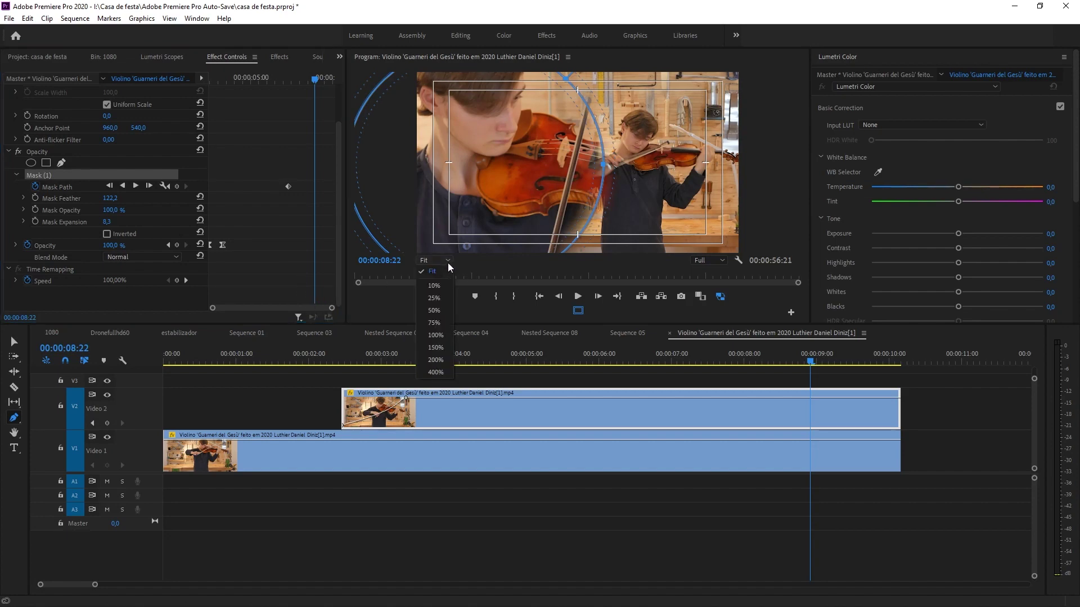
pyautogui.click(437, 286)
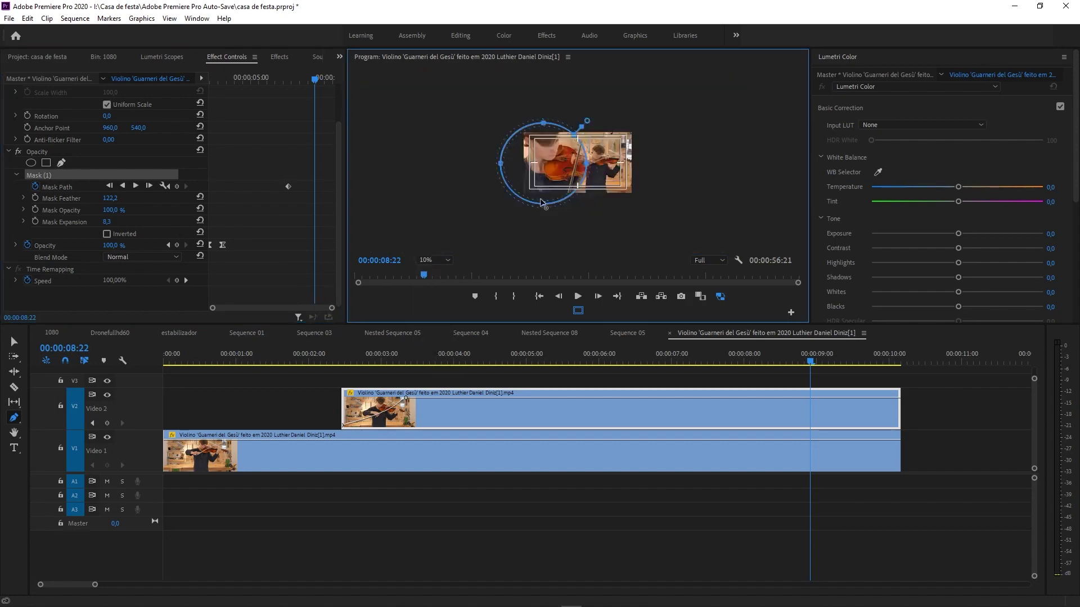
pyautogui.click(448, 263)
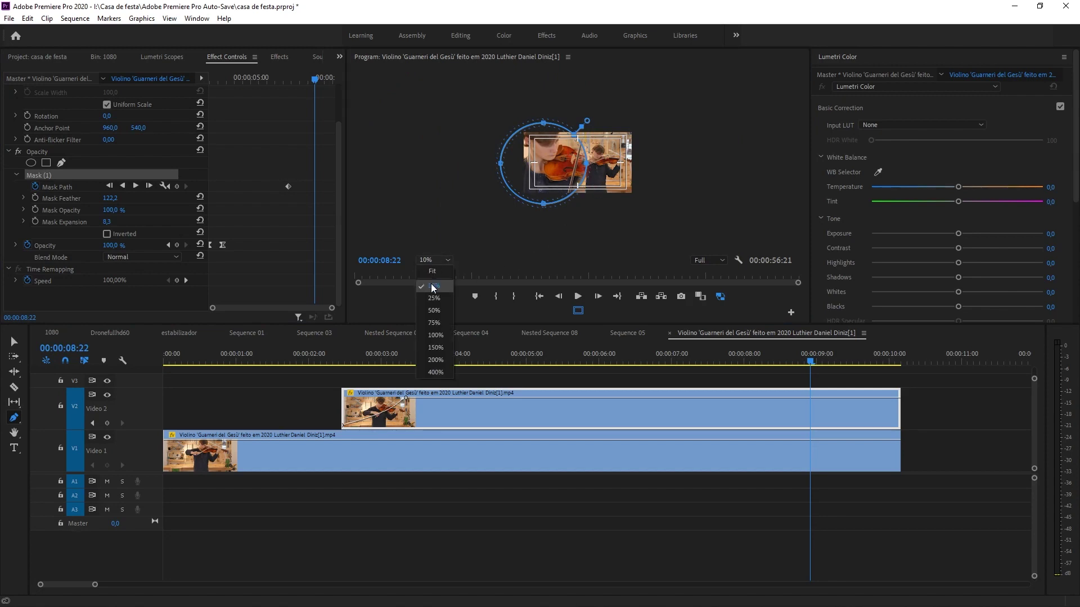
pyautogui.click(436, 301)
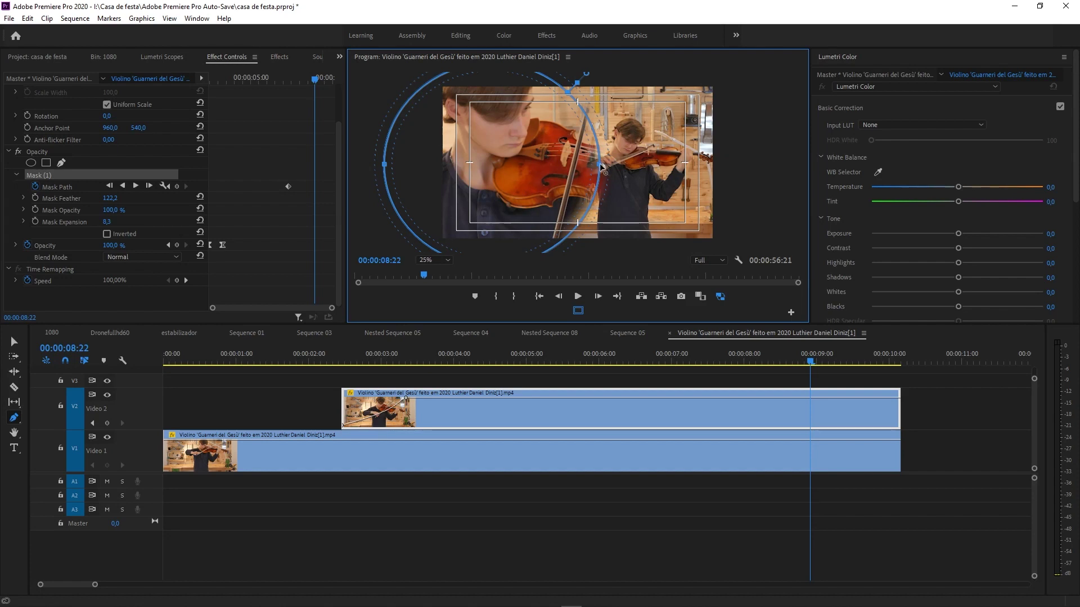
pyautogui.moveTo(600, 166); pyautogui.dragTo(808, 163)
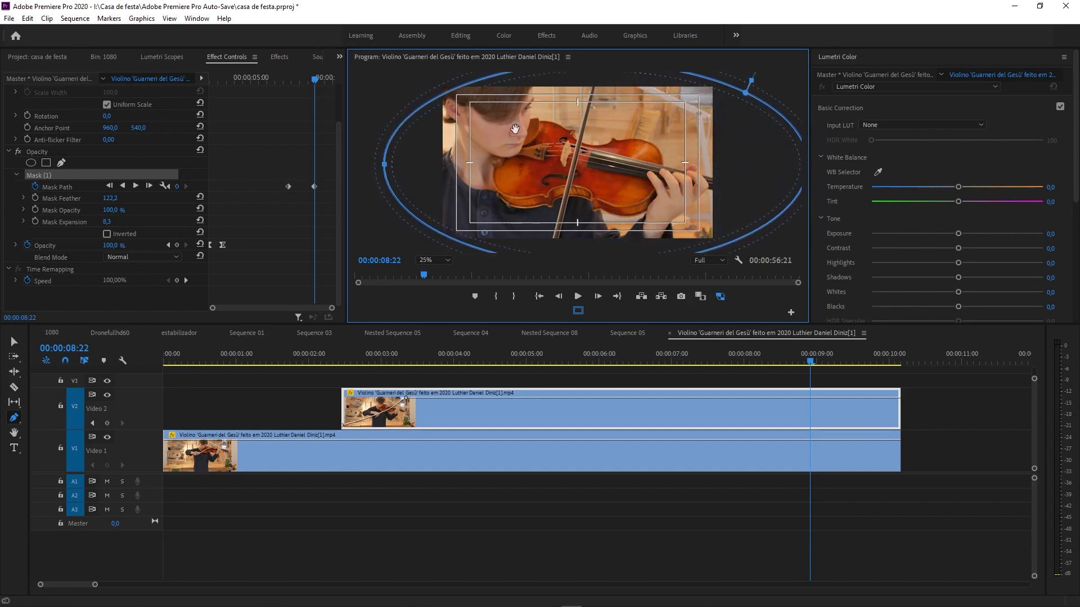
pyautogui.moveTo(385, 169); pyautogui.dragTo(361, 168)
pyautogui.moveTo(784, 166); pyautogui.dragTo(832, 165)
pyautogui.moveTo(360, 167); pyautogui.dragTo(356, 166)
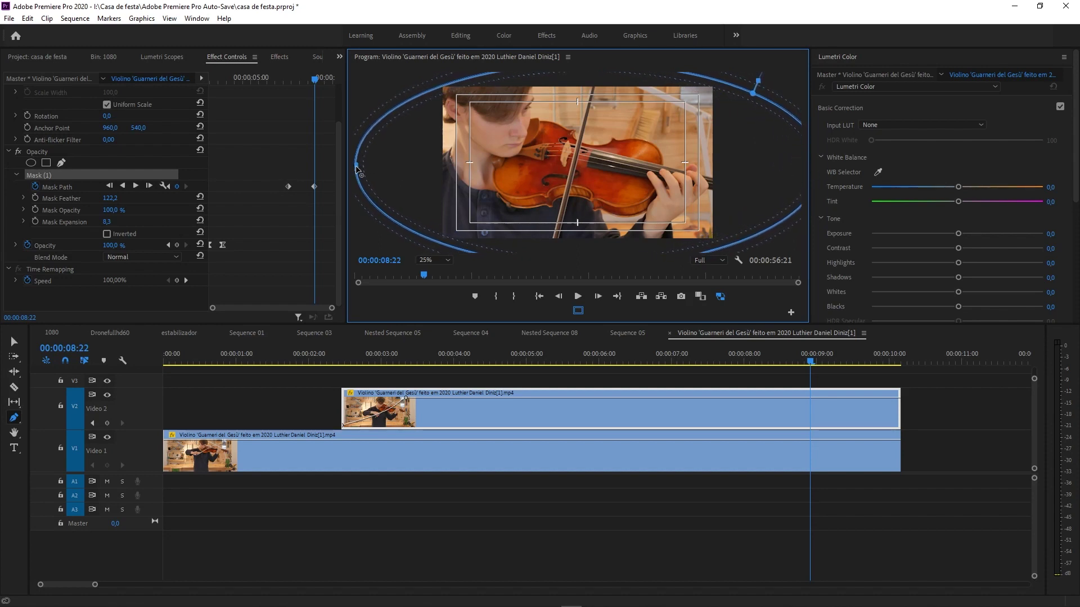
# Stretch the mask ellipse vertically beyond the upper and lower frame edges, working at 10% preview zoom, and restore the Fit zoom.
pyautogui.click(444, 261)
pyautogui.click(439, 285)
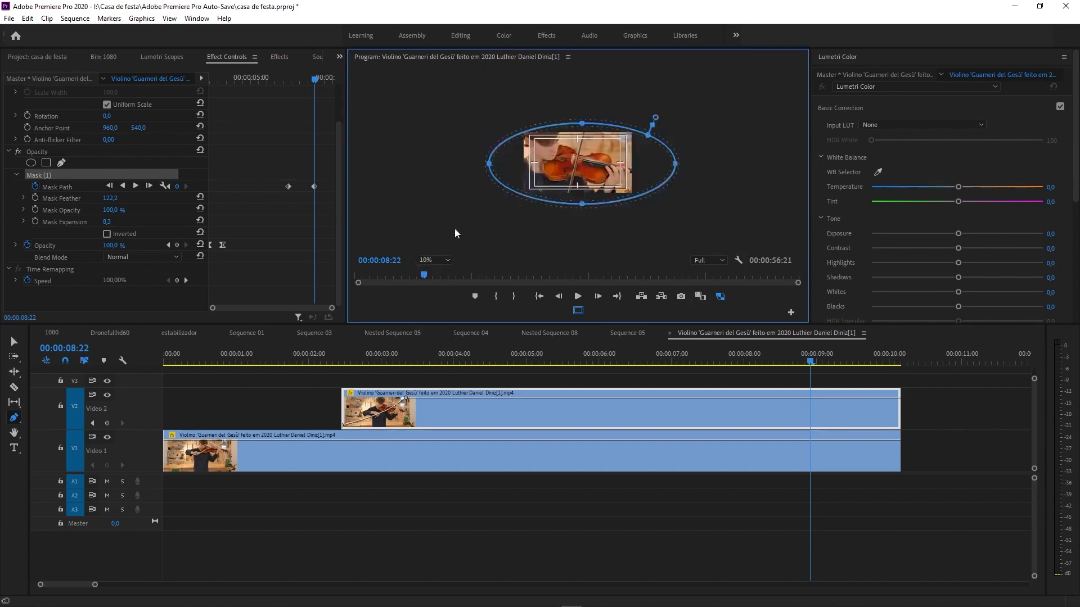
pyautogui.moveTo(581, 122); pyautogui.dragTo(582, 110)
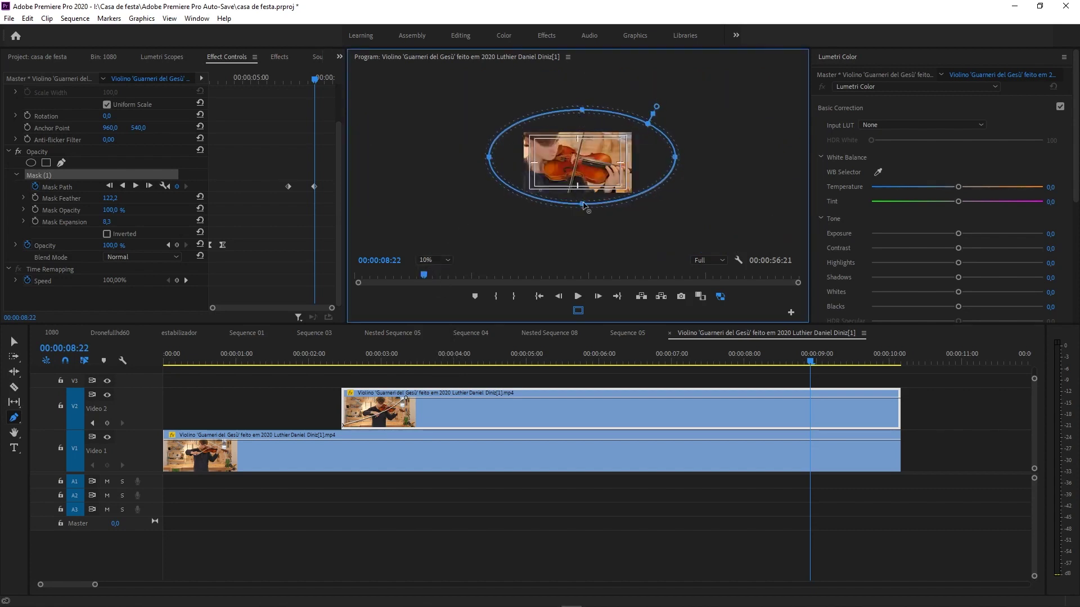
pyautogui.moveTo(584, 206); pyautogui.dragTo(585, 219)
pyautogui.click(817, 362)
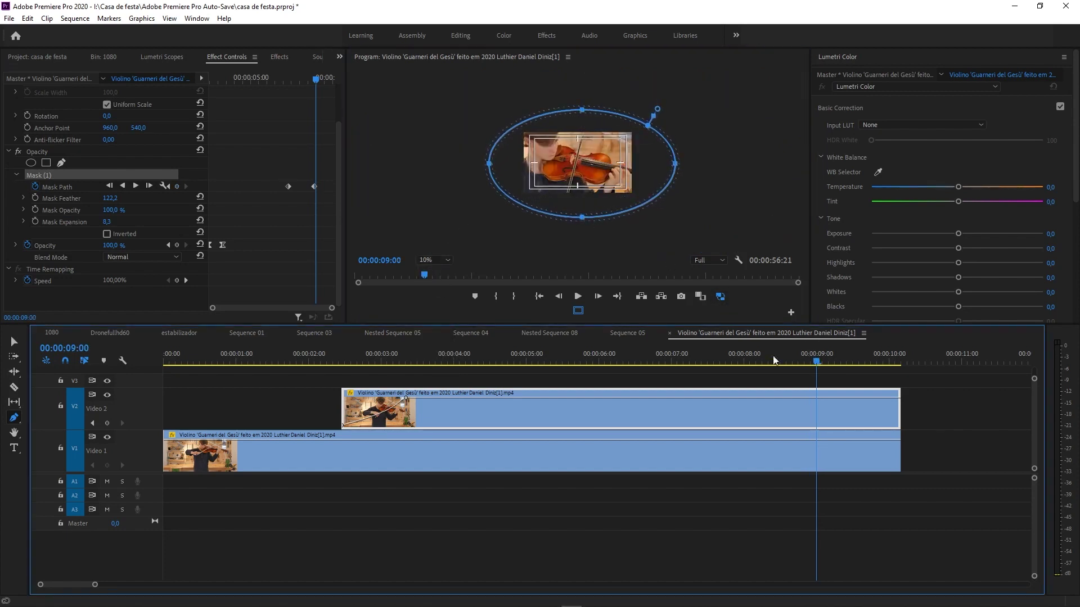
pyautogui.click(447, 259)
pyautogui.click(444, 276)
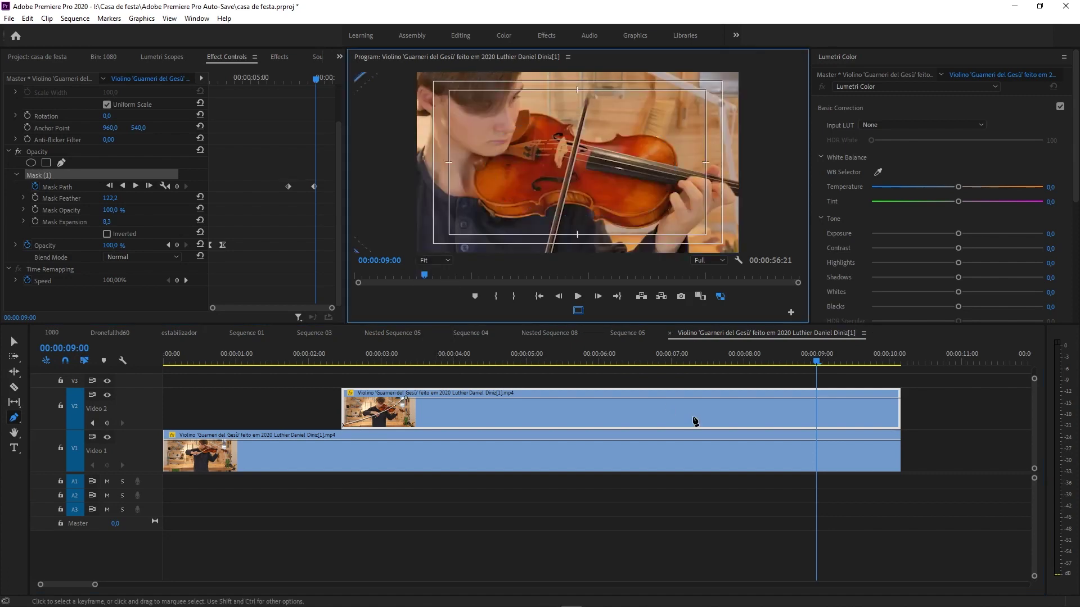
# Play back the mask expansion several times from before the first Mask Path keyframe to check the reveal of the close-up.
pyautogui.moveTo(413, 362); pyautogui.dragTo(672, 391)
pyautogui.press('space')
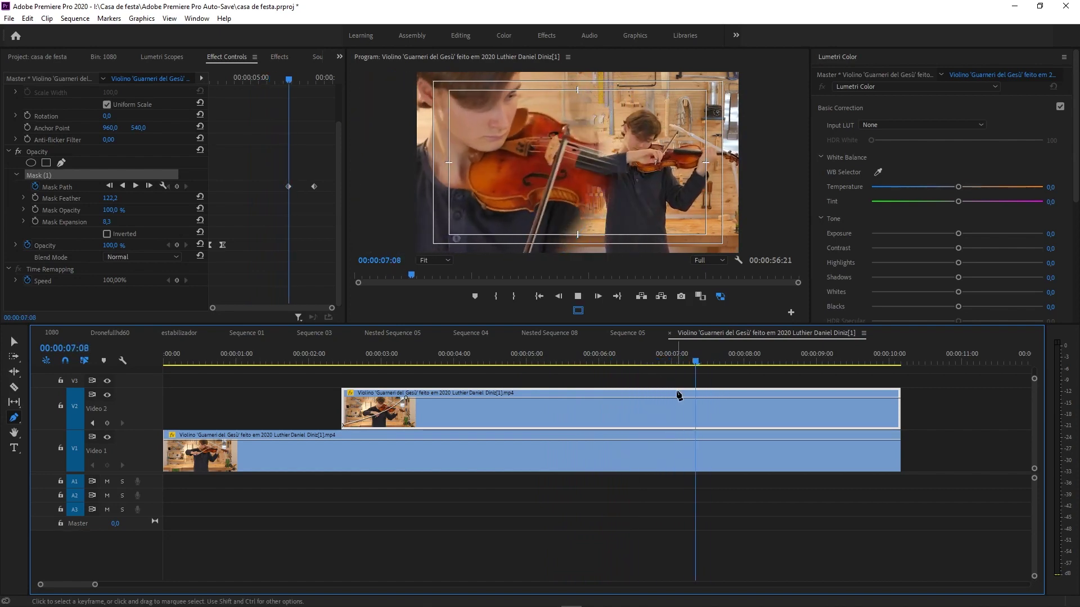
pyautogui.click(685, 365)
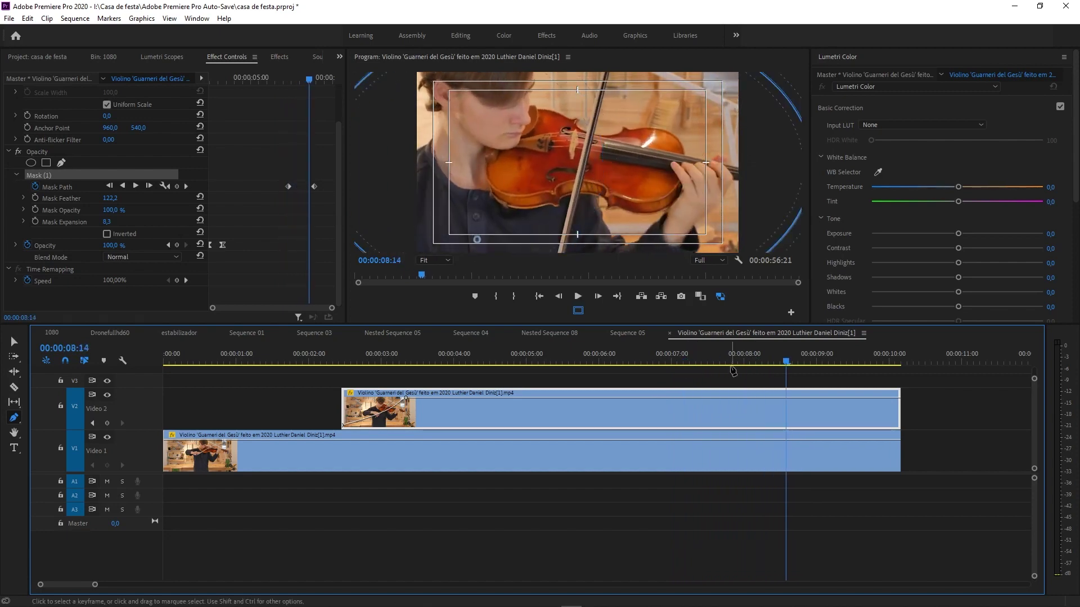
pyautogui.press('space')
pyautogui.click(768, 372)
pyautogui.click(593, 365)
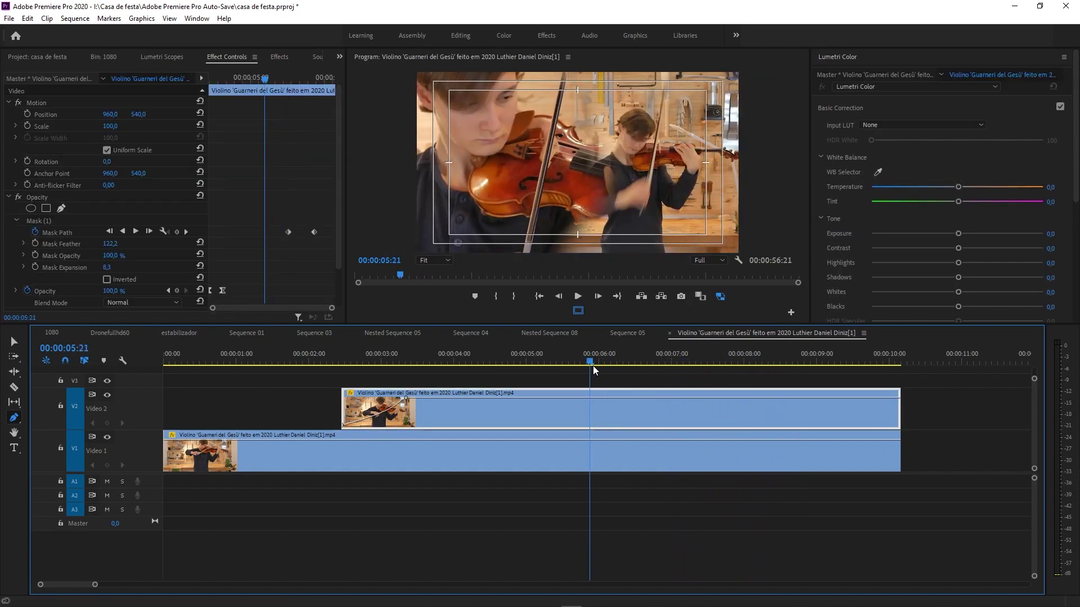
pyautogui.press('space')
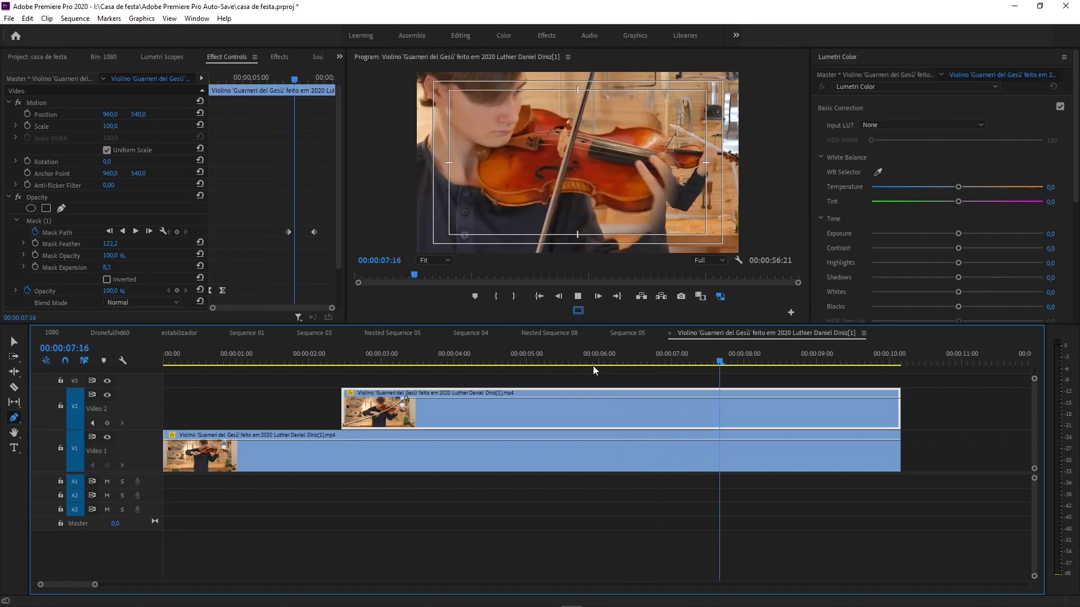
pyautogui.click(610, 363)
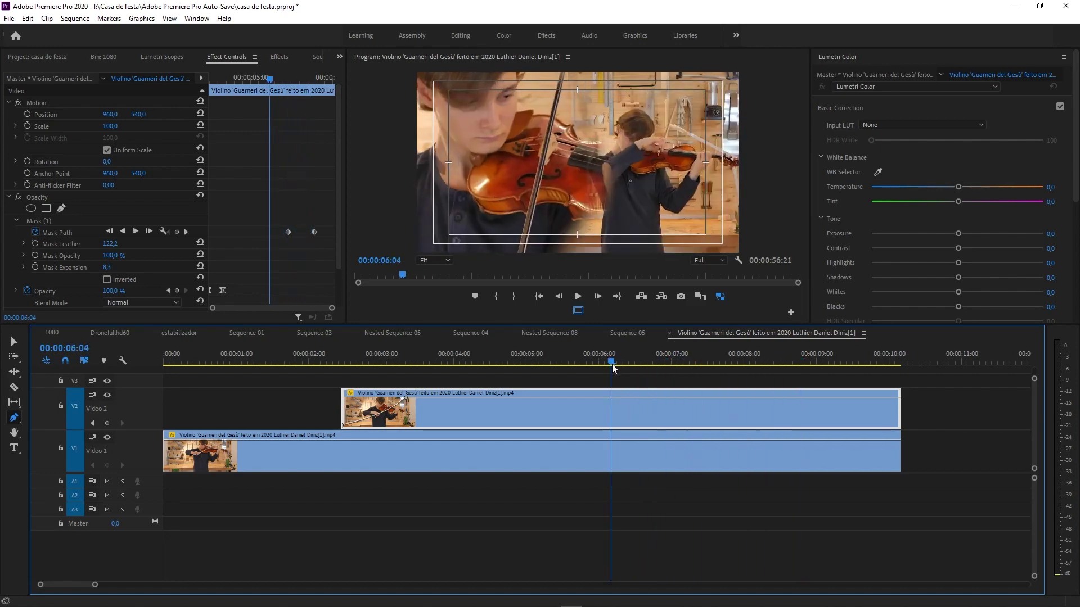
pyautogui.press('space')
# Move the second Mask Path keyframe earlier, to about 00:00:08:05, and play back the faster mask expansion.
pyautogui.moveTo(313, 232); pyautogui.dragTo(302, 231)
pyautogui.rightClick(303, 232)
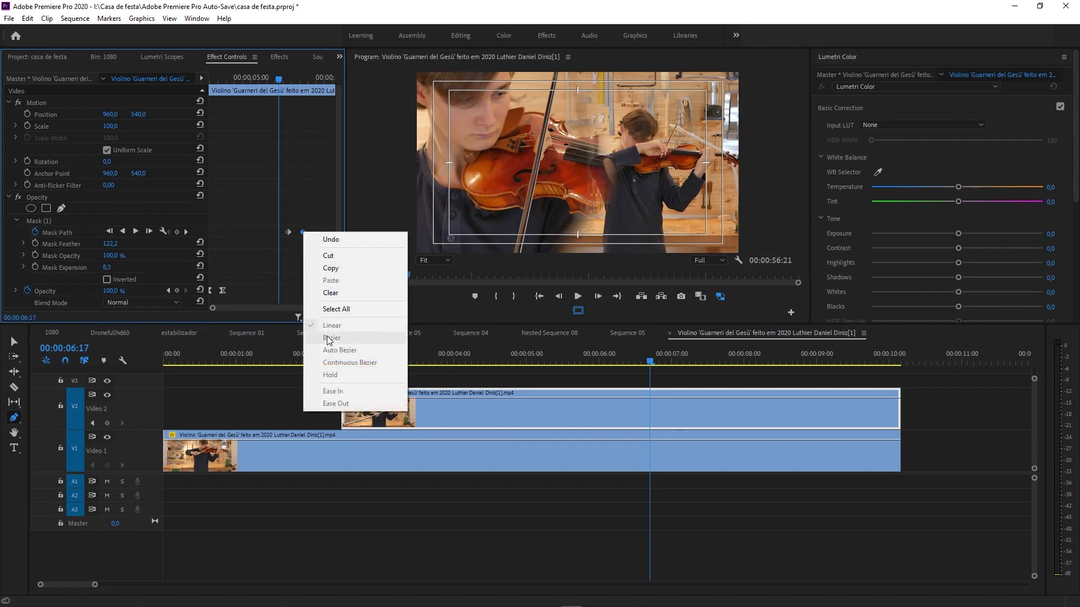
pyautogui.click(566, 450)
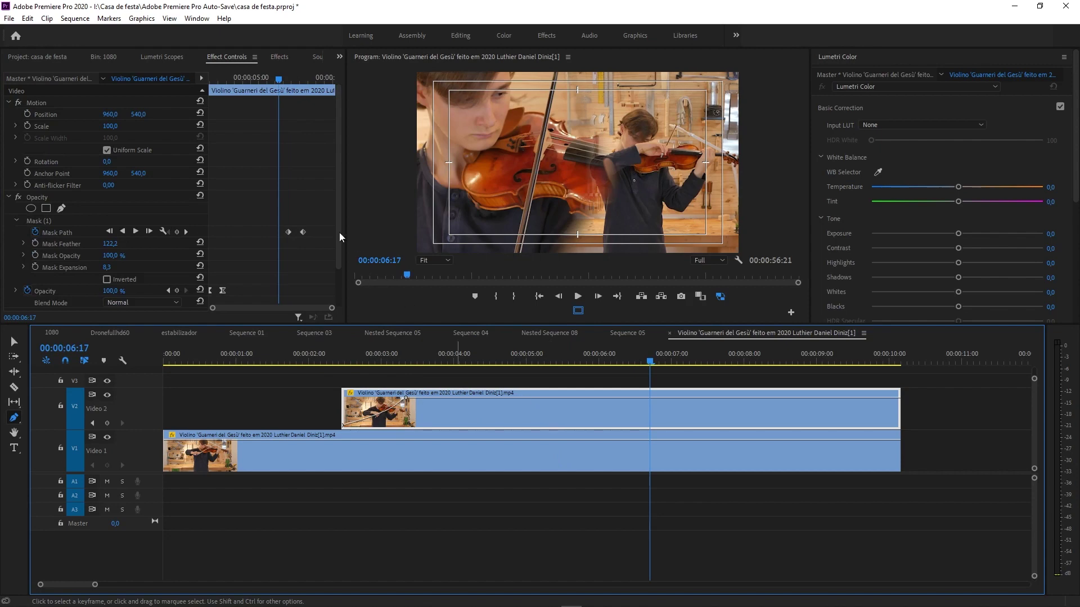
pyautogui.press('space')
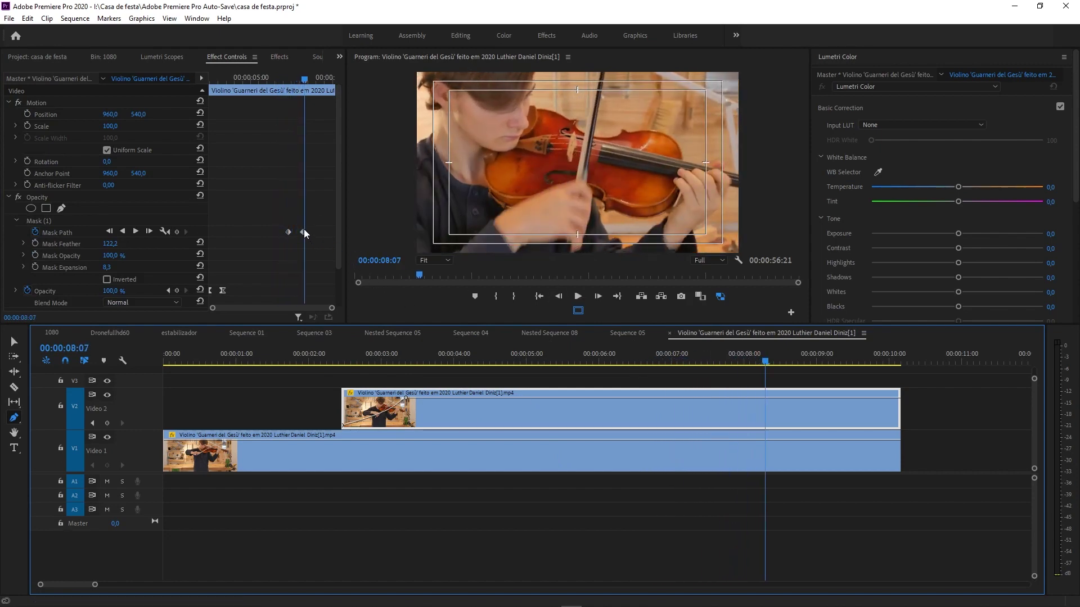
# Move the second Mask Path keyframe out to about 00:00:09:10 and play back the slower expansion.
pyautogui.moveTo(304, 231); pyautogui.dragTo(323, 232)
pyautogui.rightClick(326, 235)
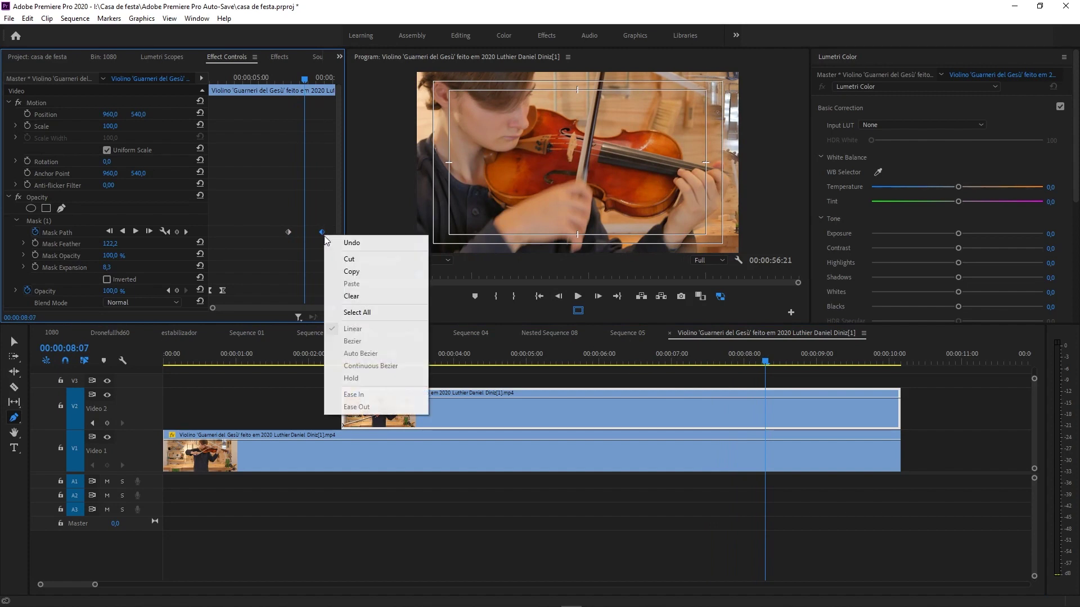
pyautogui.click(626, 352)
pyautogui.click(599, 365)
pyautogui.press('space')
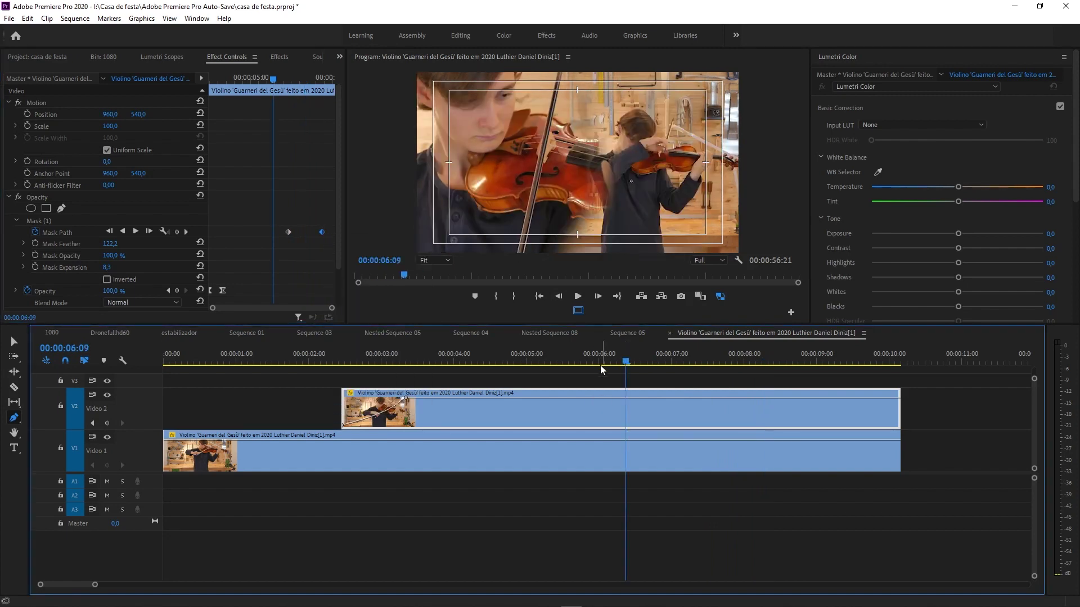
pyautogui.press('space')
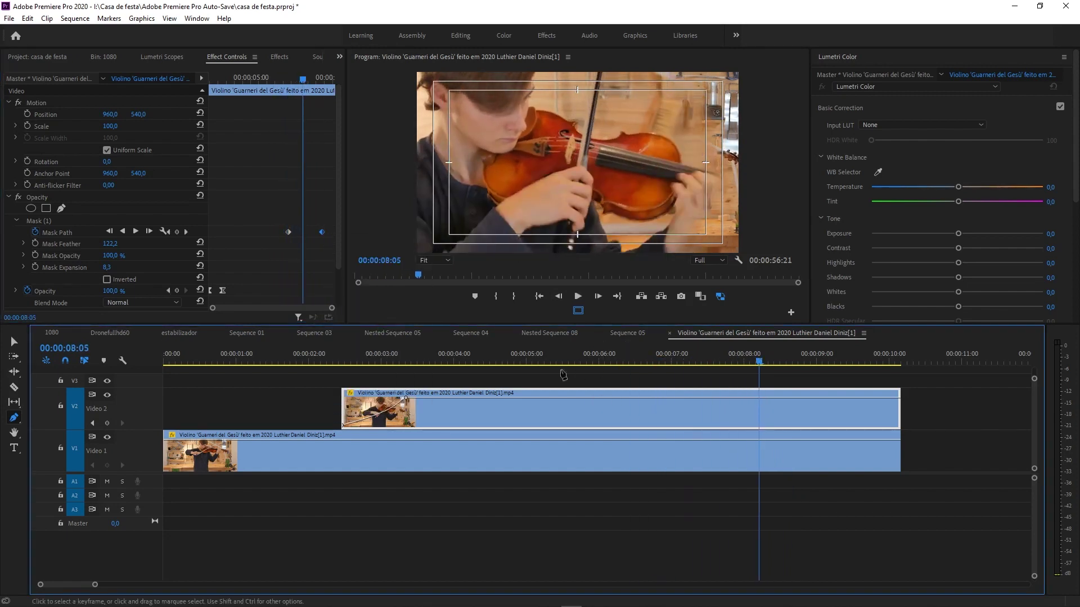
# Move the second Mask Path keyframe to the end of the Video 2 clip and replay the mask expansion.
pyautogui.moveTo(324, 233); pyautogui.dragTo(332, 233)
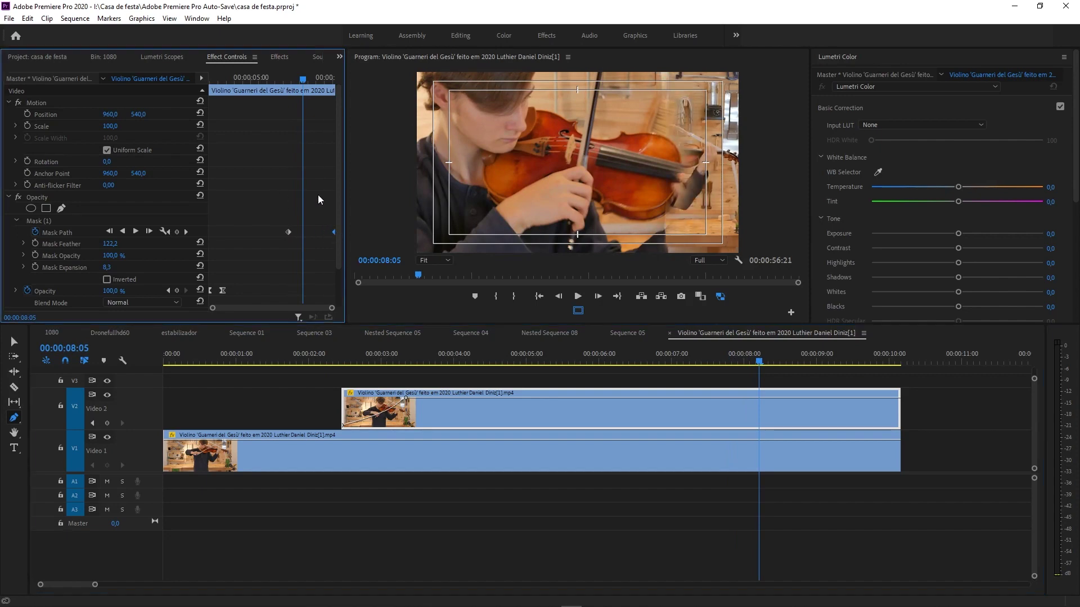
pyautogui.press('space')
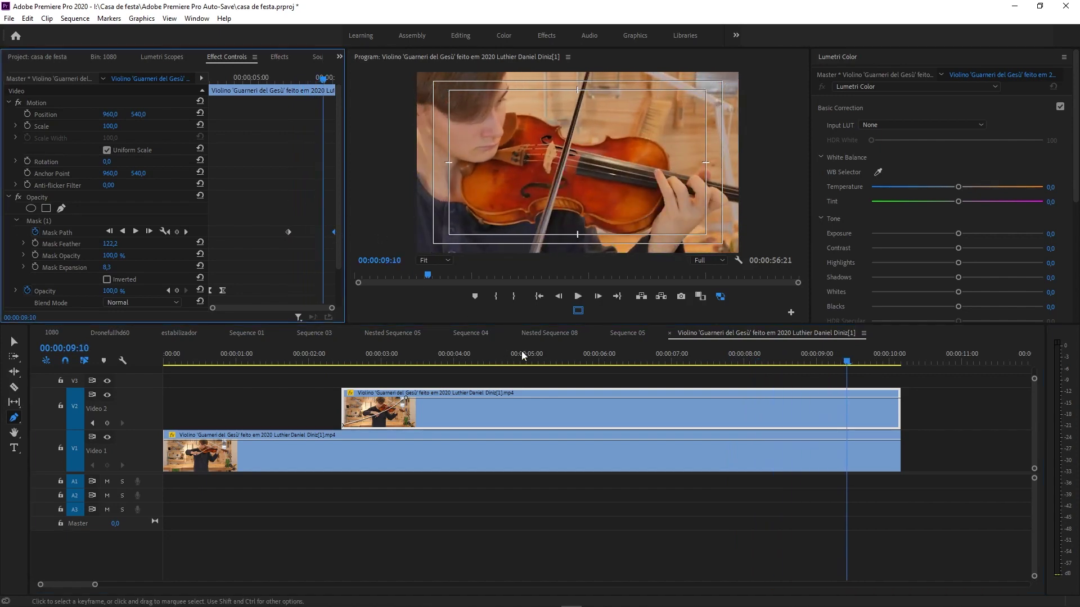
pyautogui.click(535, 351)
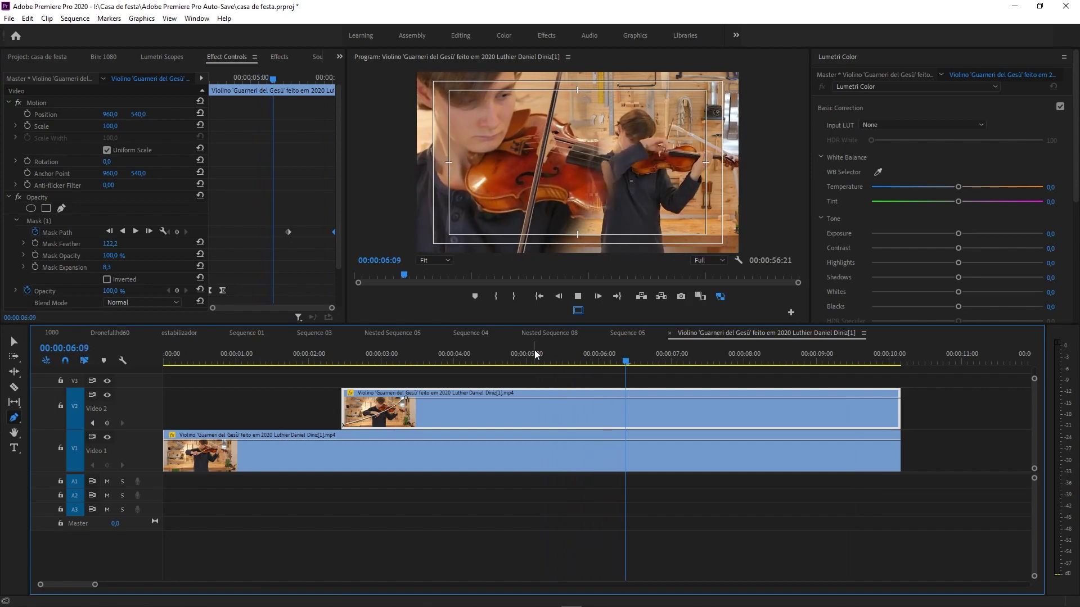
pyautogui.press('space')
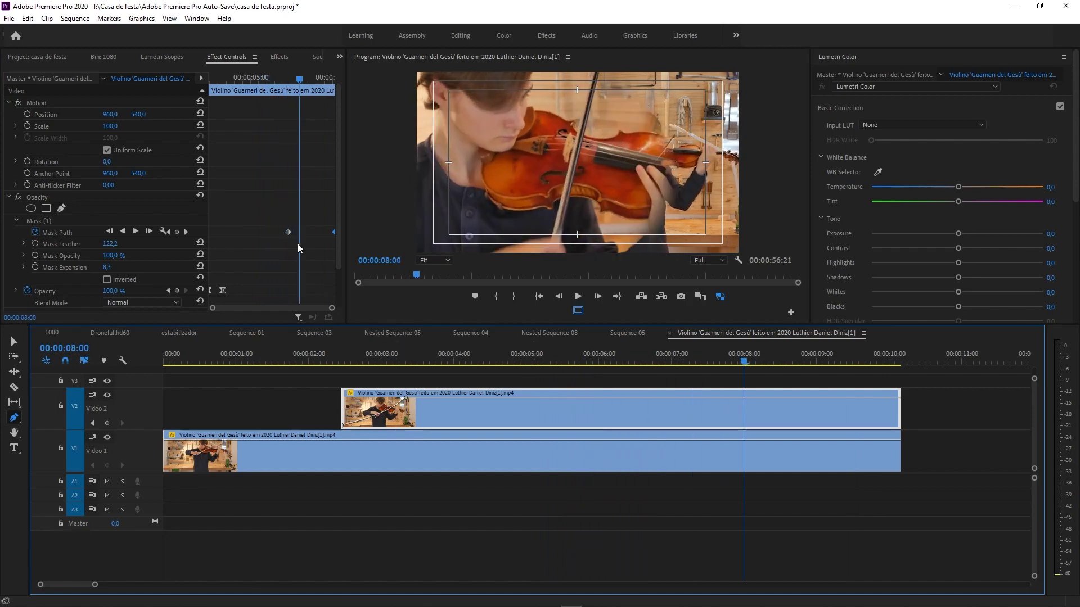
# Move the first Mask Path keyframe earlier, to about 00:00:06:02, and play back the longer mask expansion.
pyautogui.moveTo(286, 234); pyautogui.dragTo(269, 235)
pyautogui.click(235, 77)
pyautogui.press('space')
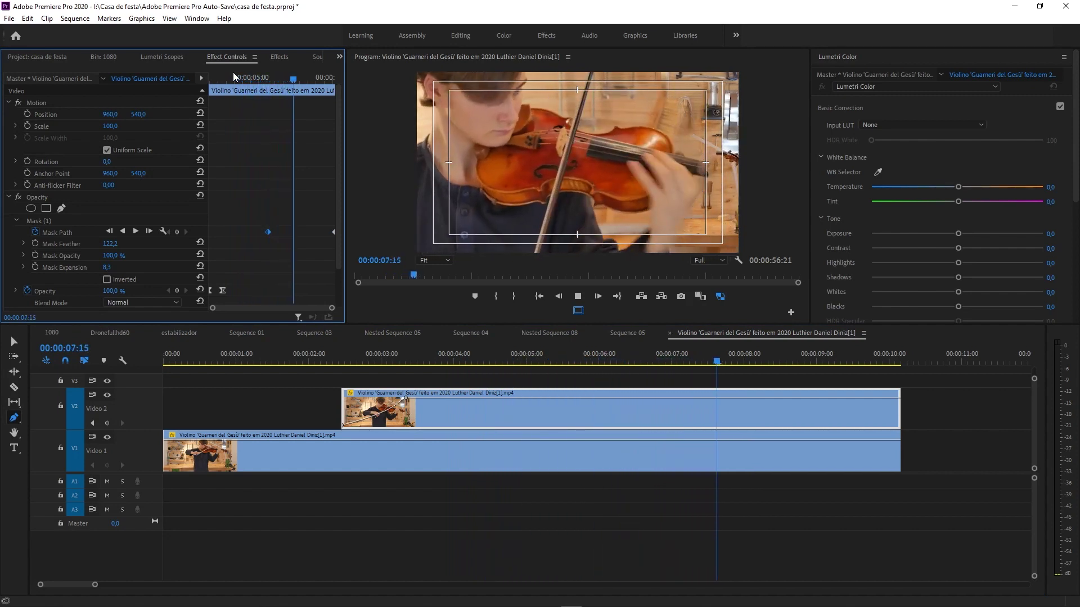
pyautogui.press('space')
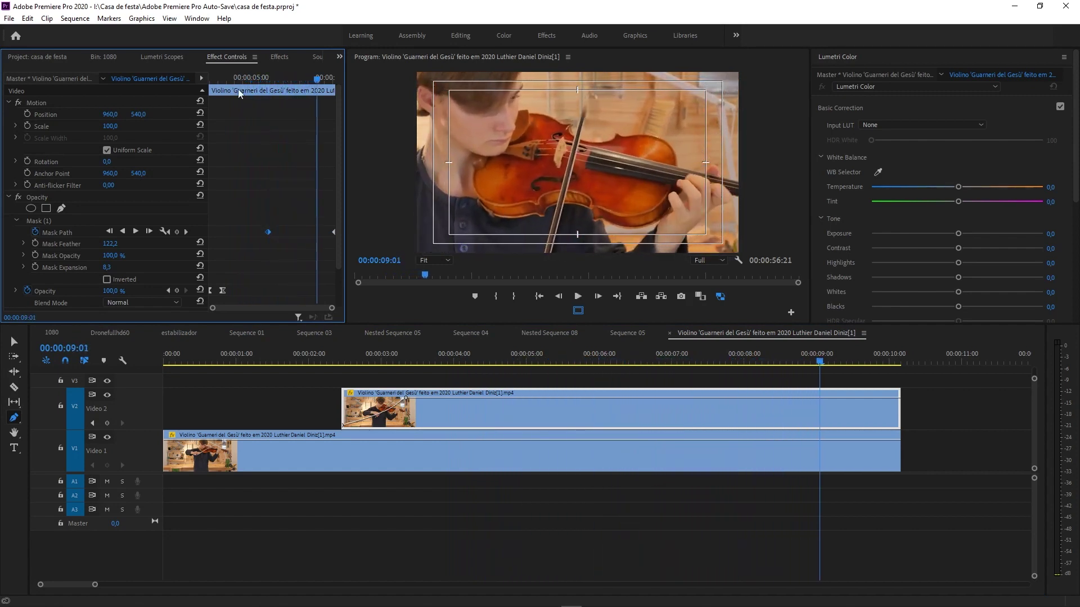
pyautogui.click(309, 344)
pyautogui.press('space')
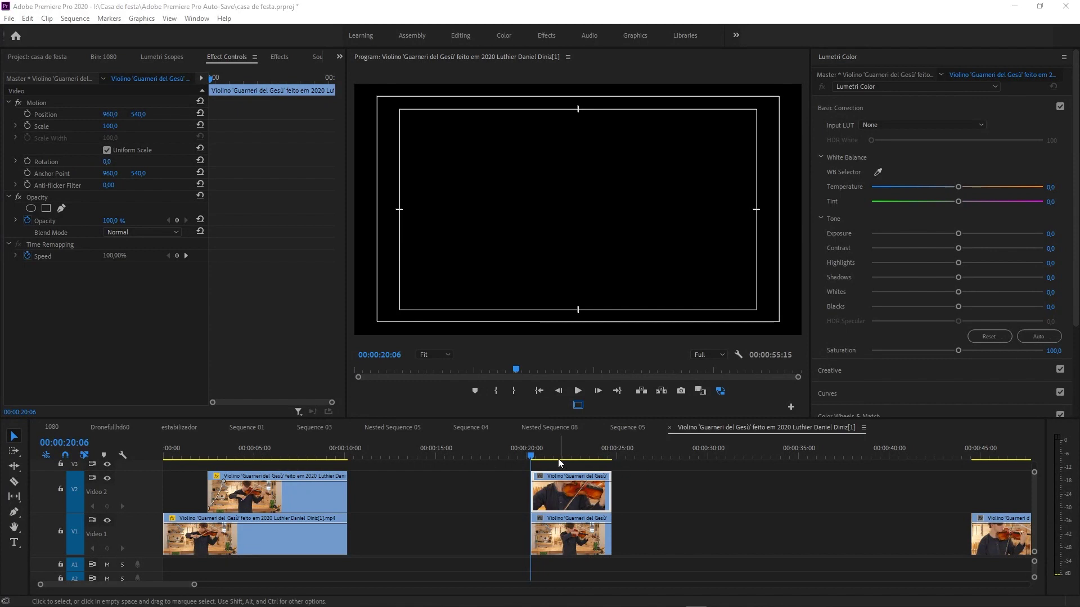
# Compare the stacked wide and closer violin shots after 00:00:20:06 by scrubbing them and toggling the Video 2 track's visibility.
pyautogui.moveTo(533, 456); pyautogui.dragTo(567, 468)
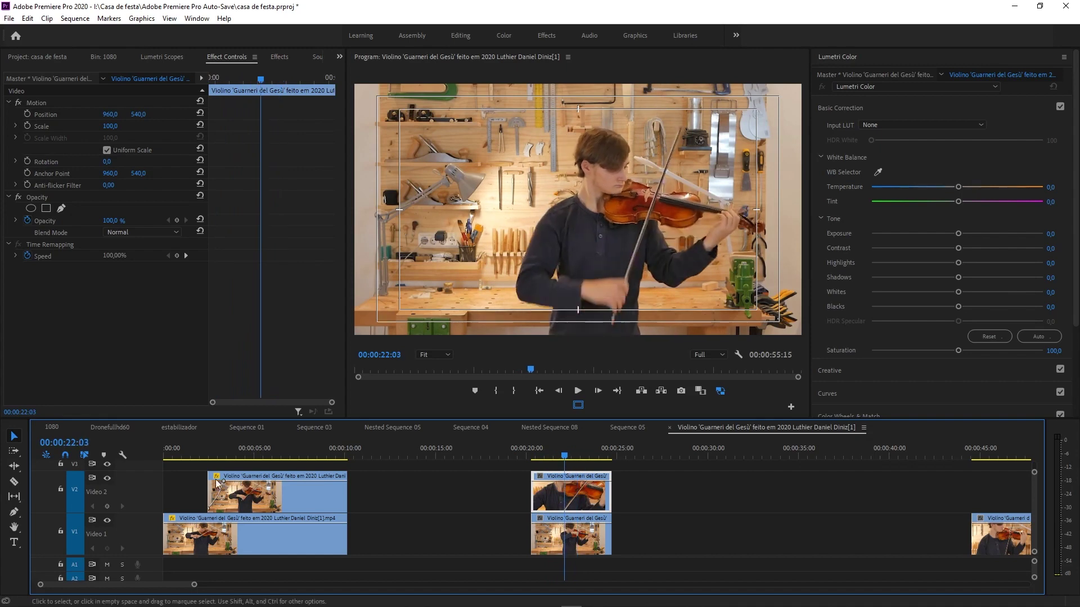
pyautogui.click(107, 479)
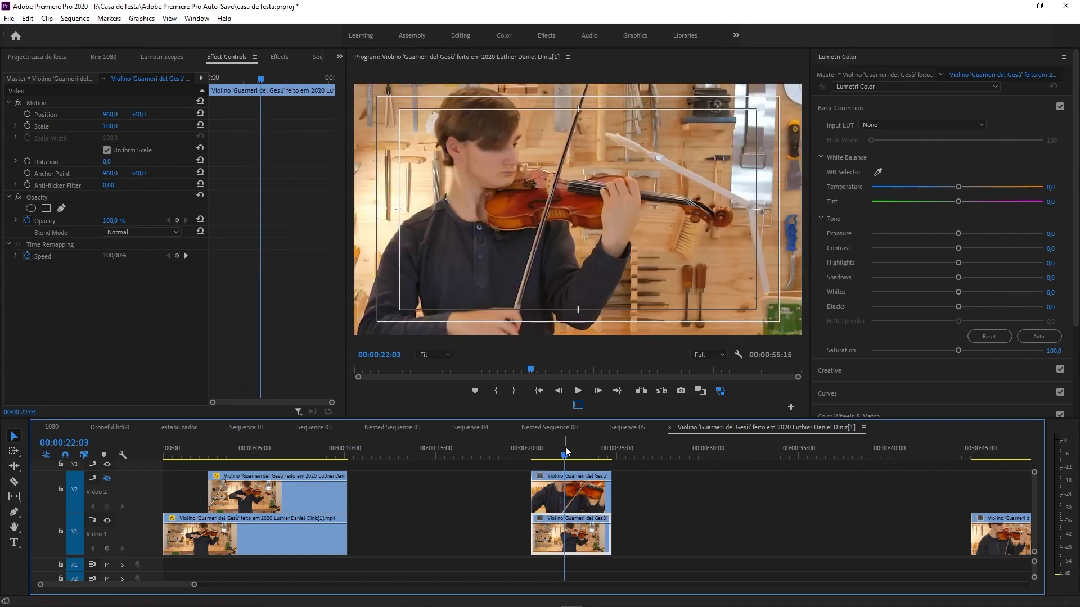
pyautogui.moveTo(562, 450)
pyautogui.mouseDown()
pyautogui.moveTo(575, 451)
pyautogui.moveTo(557, 453)
pyautogui.moveTo(556, 469)
pyautogui.mouseUp()
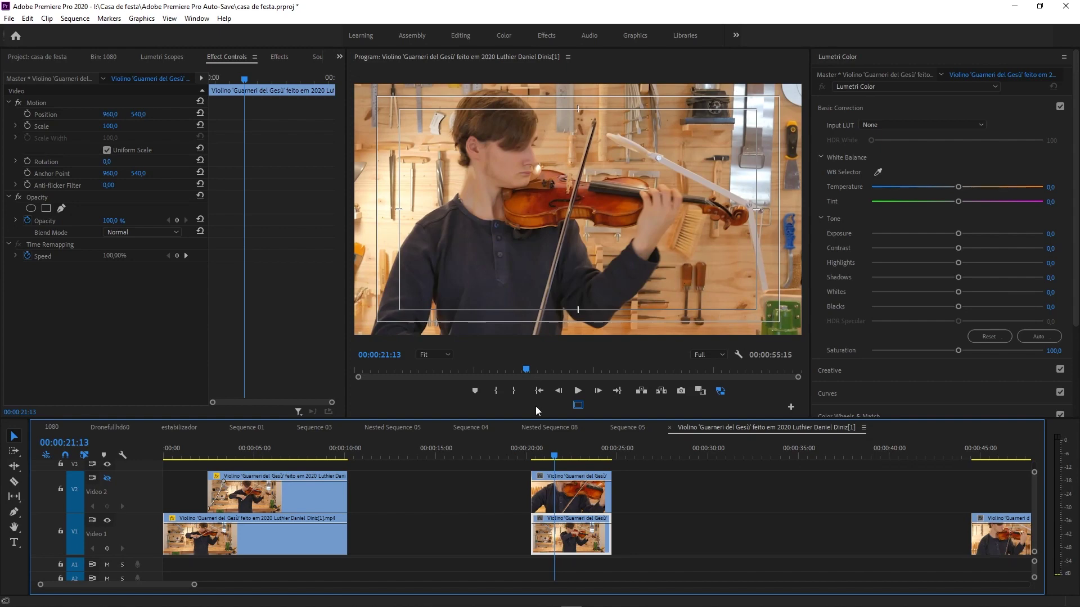
pyautogui.click(593, 502)
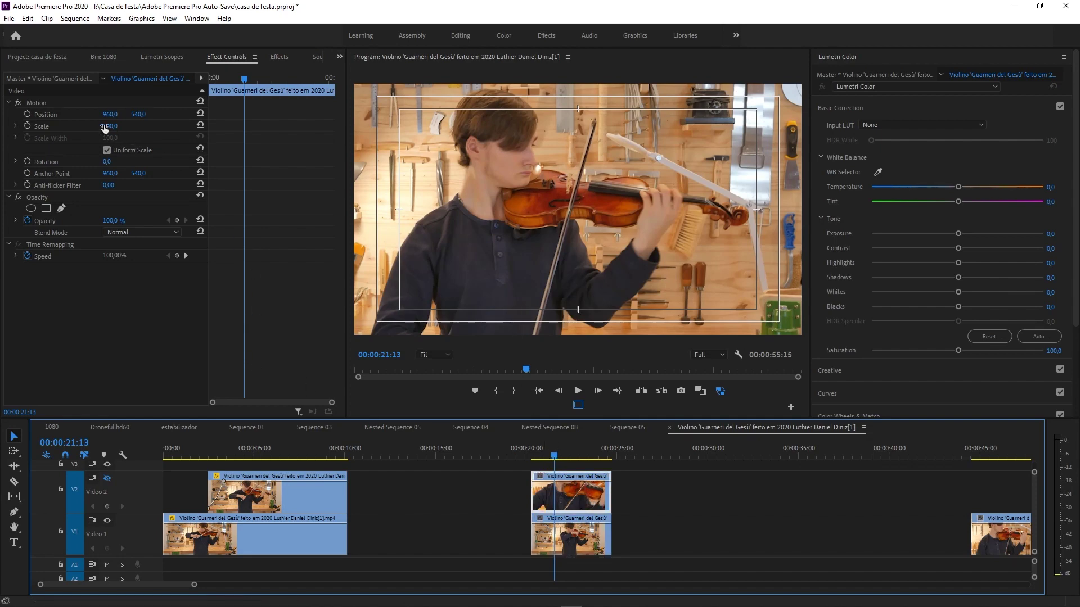
pyautogui.click(107, 478)
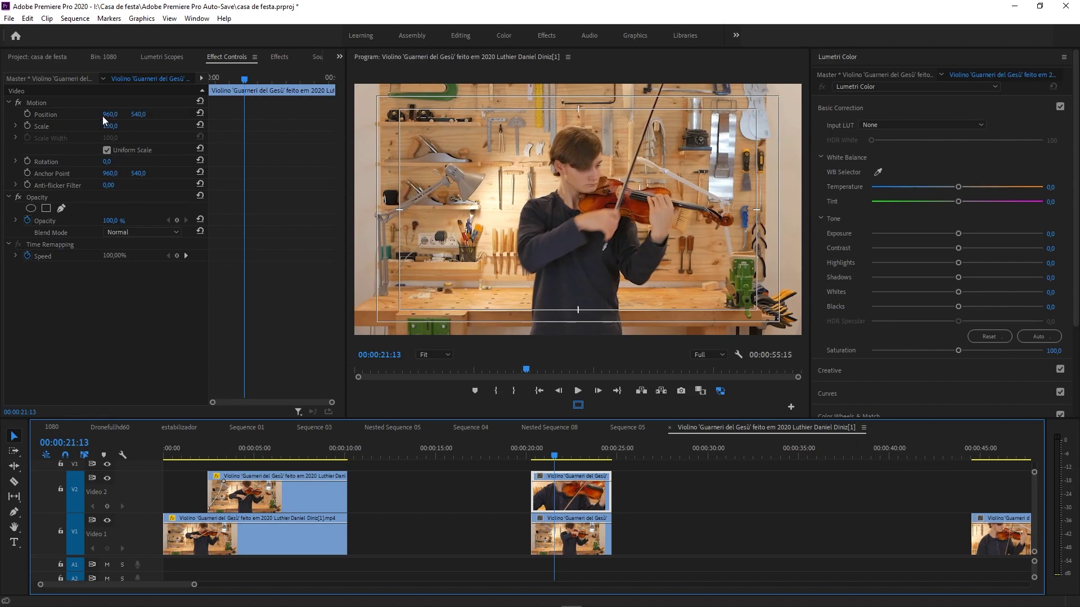
# Set the Video 2 wide shot's Position to 1458, 822 and Scale to 60, using reduced opacity for placement, and restore Opacity to 100%.
pyautogui.moveTo(108, 114); pyautogui.dragTo(118, 114)
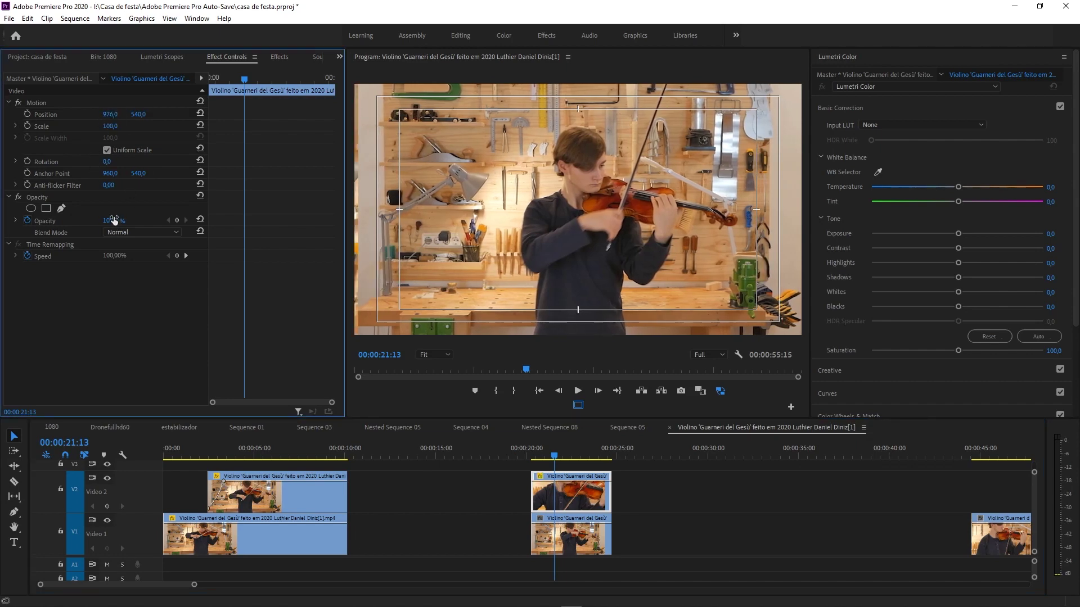
pyautogui.moveTo(114, 220); pyautogui.dragTo(118, 221)
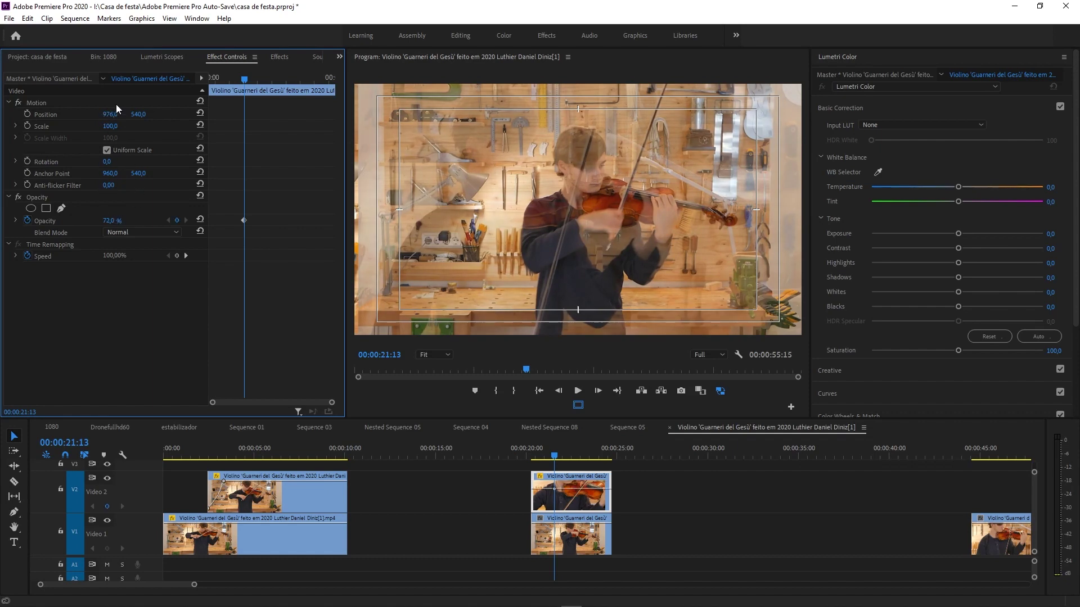
pyautogui.moveTo(110, 114); pyautogui.dragTo(250, 114)
pyautogui.moveTo(137, 114); pyautogui.dragTo(220, 115)
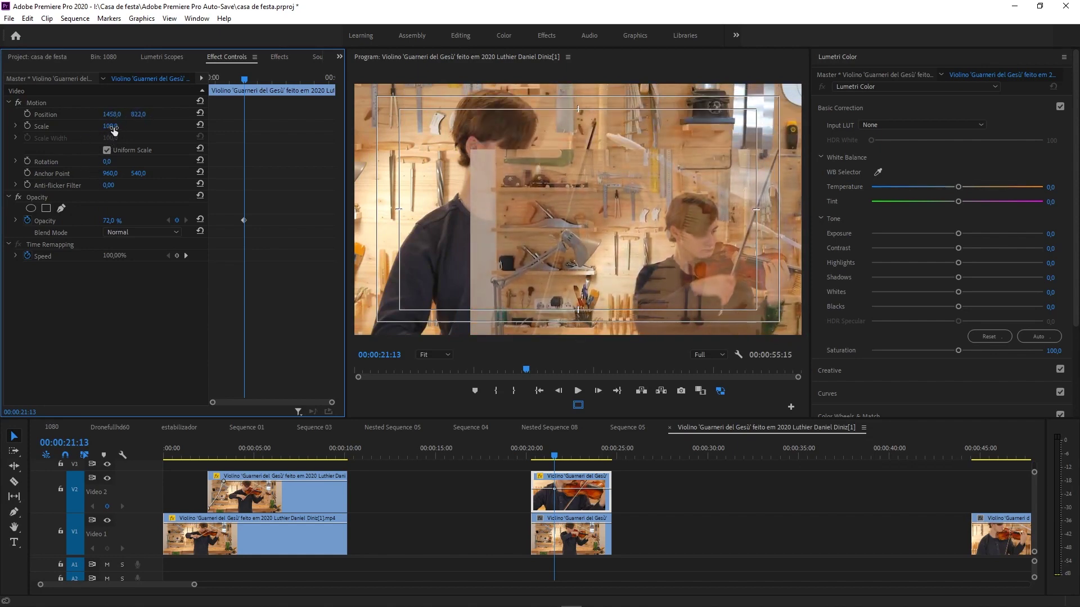
pyautogui.moveTo(112, 126); pyautogui.dragTo(90, 126)
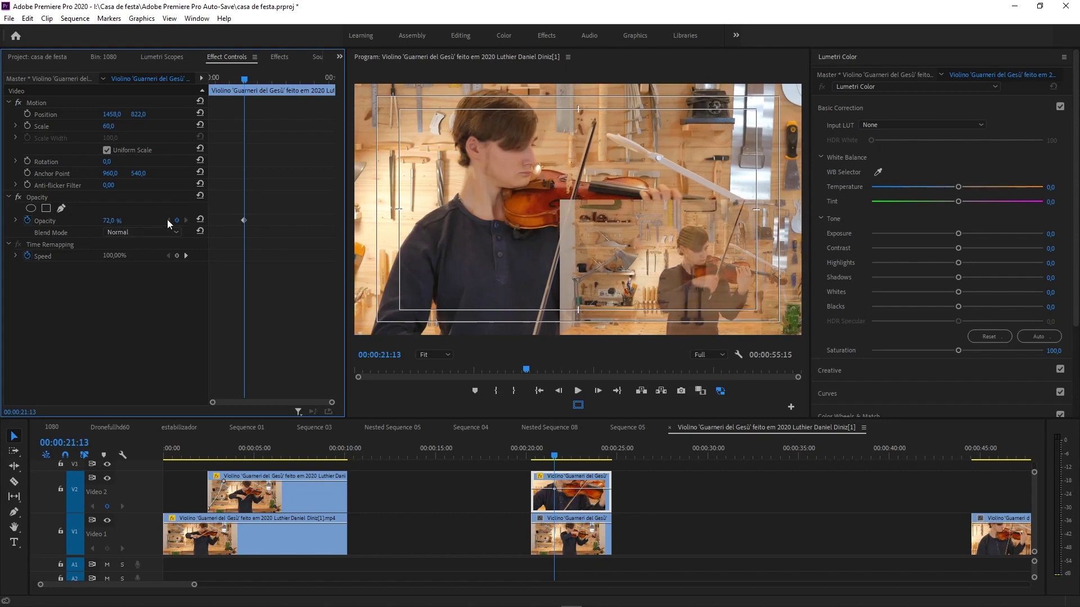
pyautogui.click(200, 220)
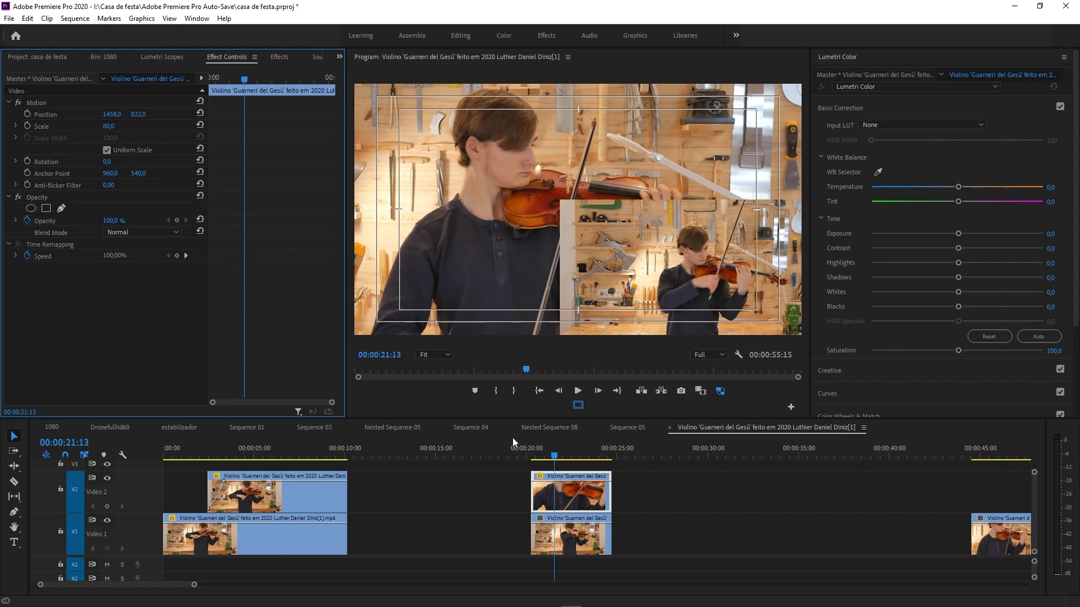
# Add an ellipse opacity mask to the inset wide shot, enlarge it around the violinist and feather it to about 207.5.
pyautogui.click(31, 209)
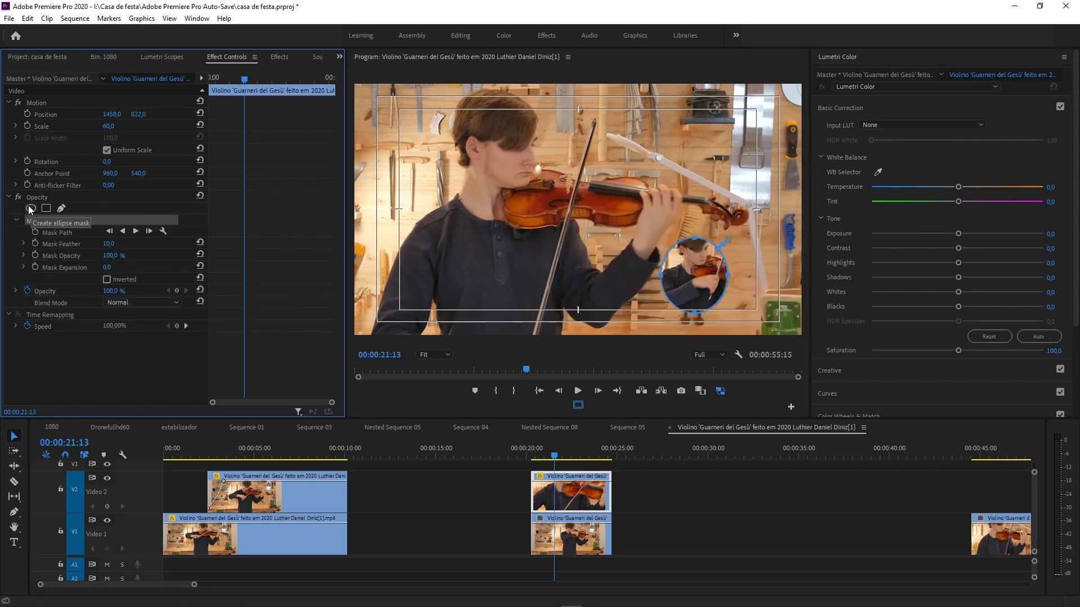
pyautogui.moveTo(730, 239); pyautogui.dragTo(695, 228)
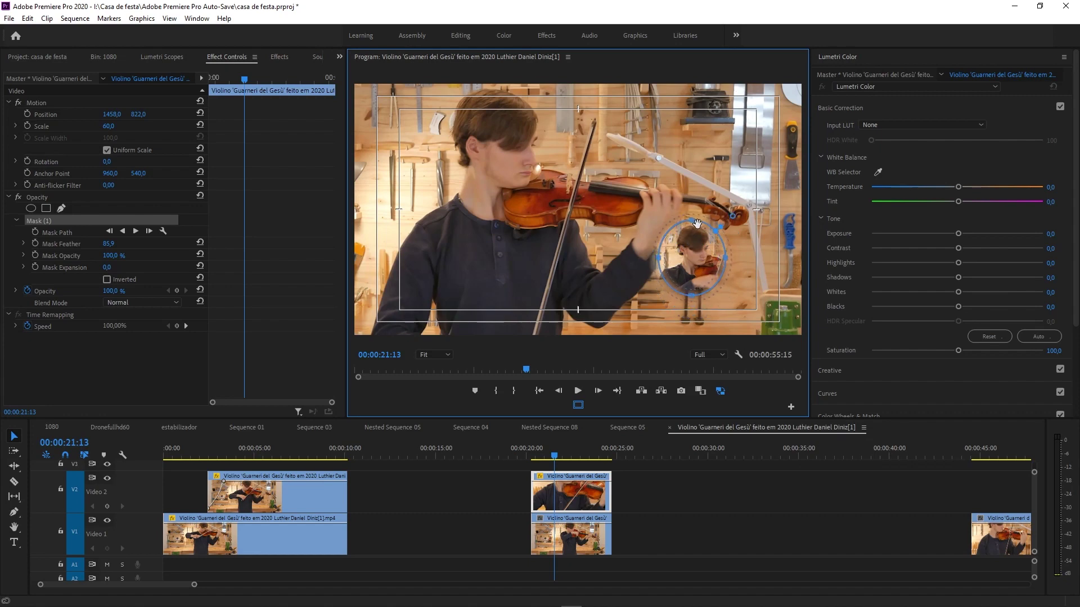
pyautogui.moveTo(695, 298); pyautogui.dragTo(693, 340)
pyautogui.moveTo(727, 281); pyautogui.dragTo(754, 282)
pyautogui.moveTo(661, 286); pyautogui.dragTo(639, 281)
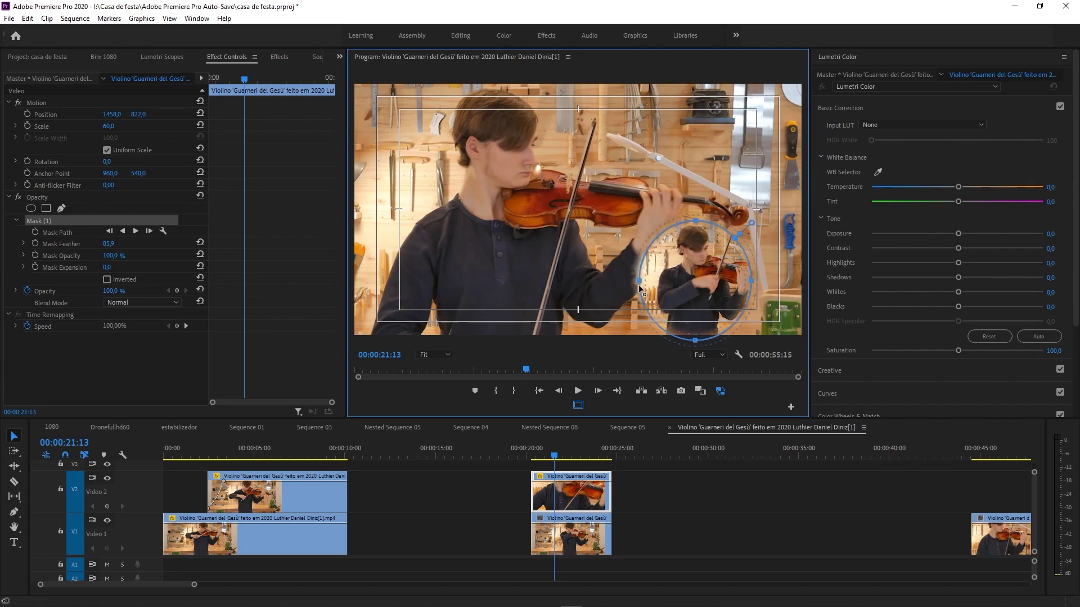
pyautogui.moveTo(752, 286); pyautogui.dragTo(770, 280)
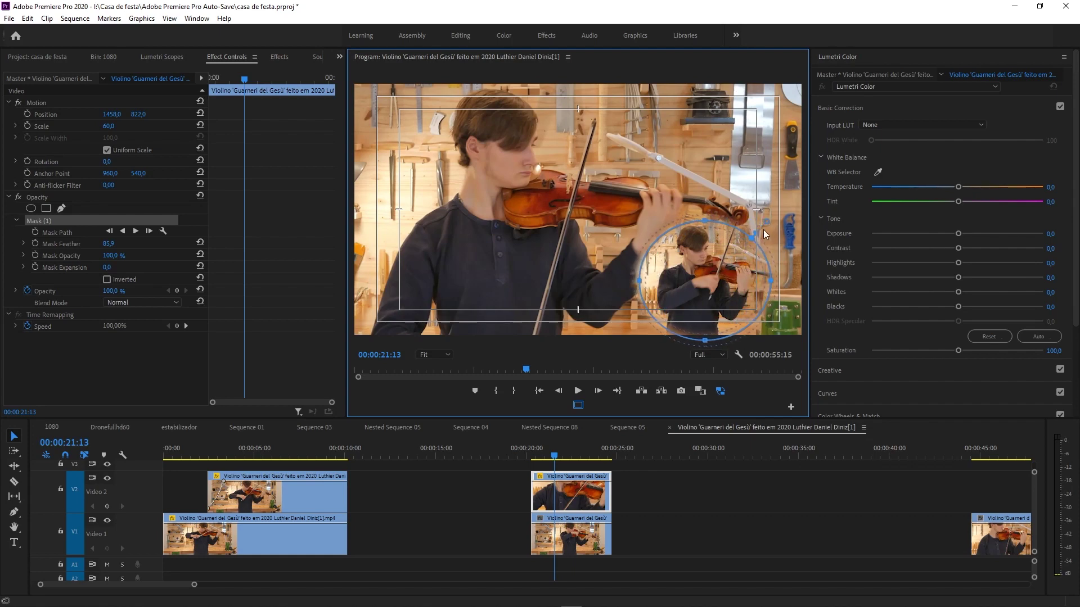
pyautogui.moveTo(766, 227); pyautogui.dragTo(776, 219)
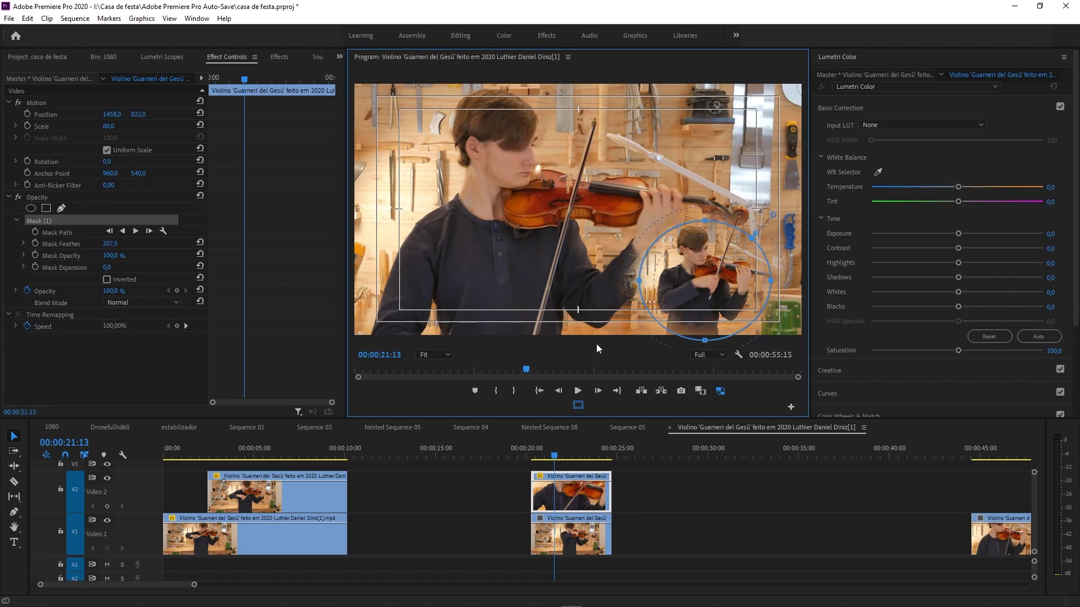
# Fade in the inset with two opacity keyframes, from the start of the Video 2 clip to just before 00:00:20:22.
pyautogui.moveTo(554, 456)
pyautogui.mouseDown()
pyautogui.moveTo(530, 462)
pyautogui.moveTo(542, 466)
pyautogui.mouseUp()
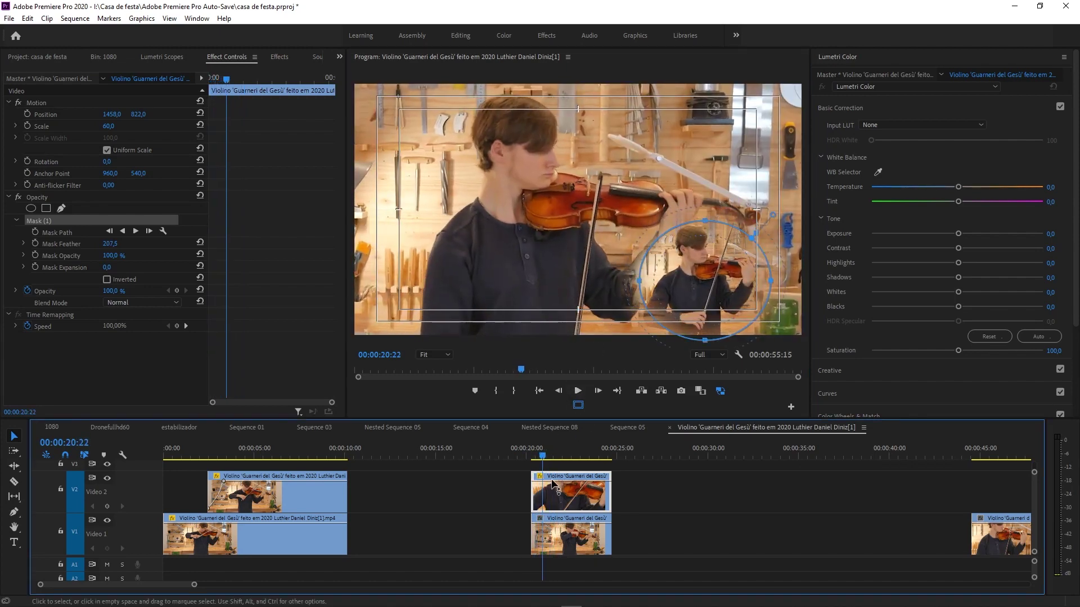
pyautogui.press('p')
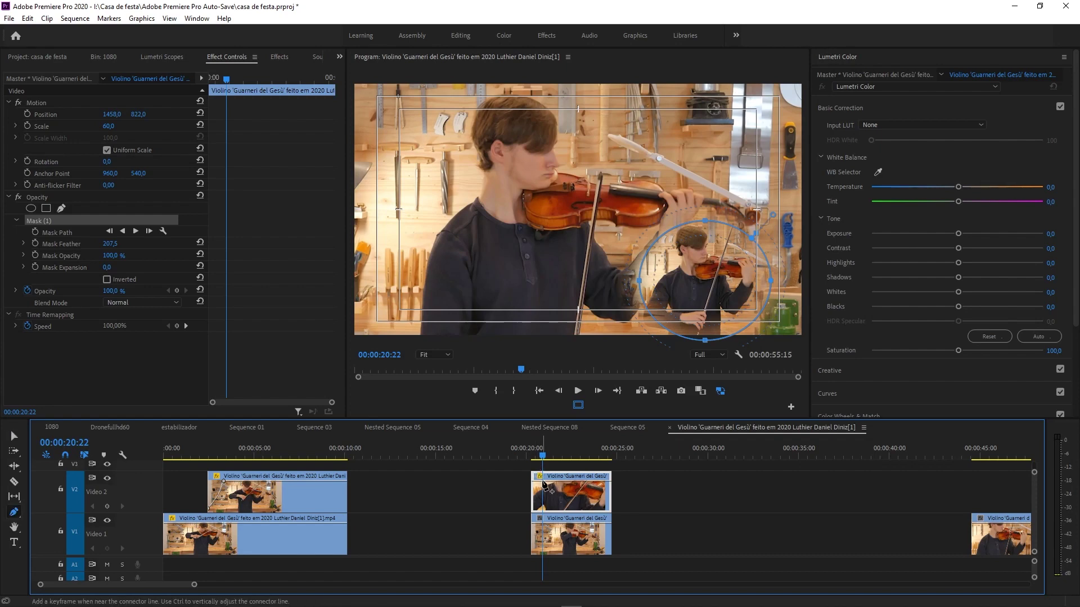
pyautogui.click(537, 481)
pyautogui.moveTo(537, 483); pyautogui.dragTo(535, 510)
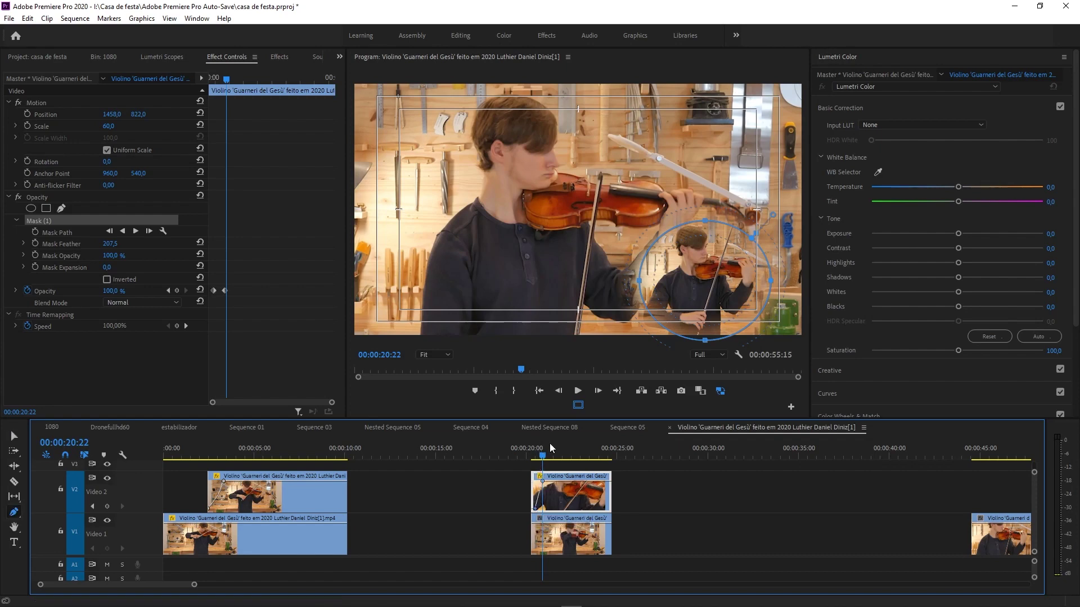
# Play back the inset's fade-in from the start of the second clip pair.
pyautogui.moveTo(539, 456); pyautogui.dragTo(533, 460)
pyautogui.press('space')
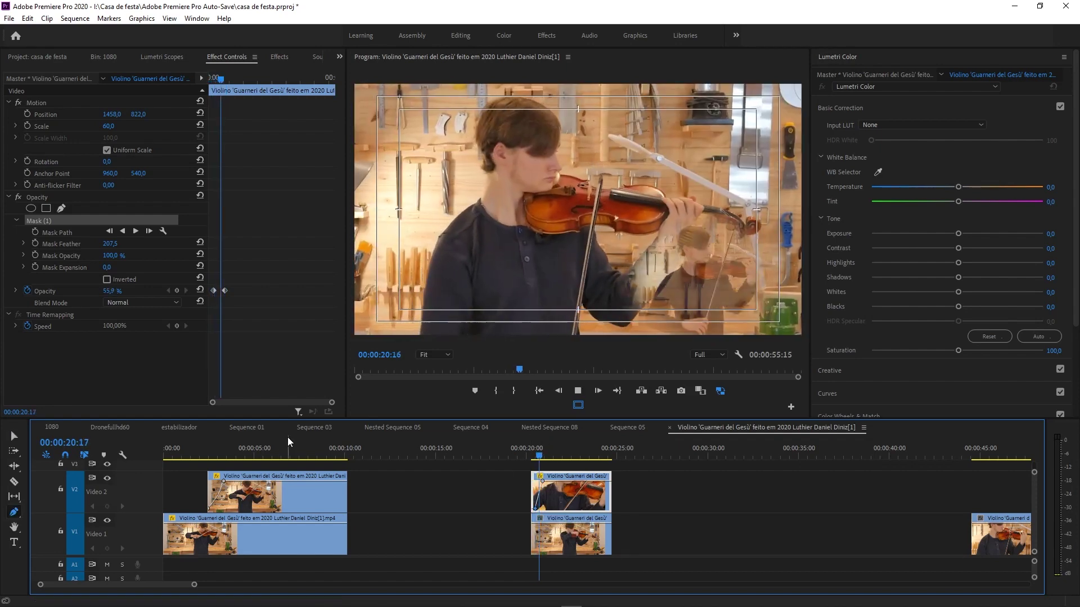
pyautogui.hotkey('shift', 'k')
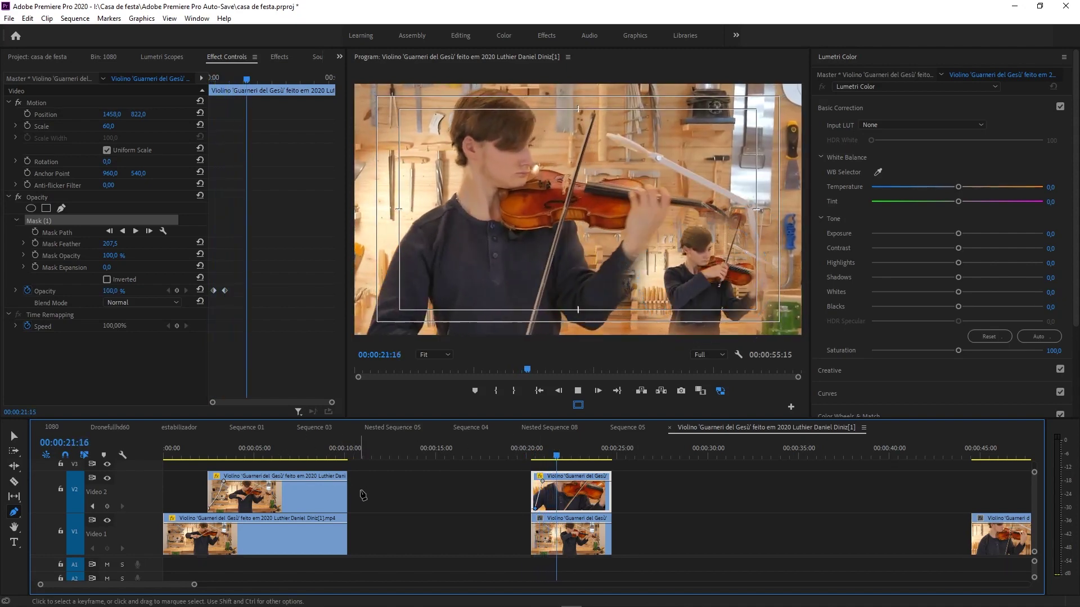
pyautogui.press('space')
pyautogui.press('space')
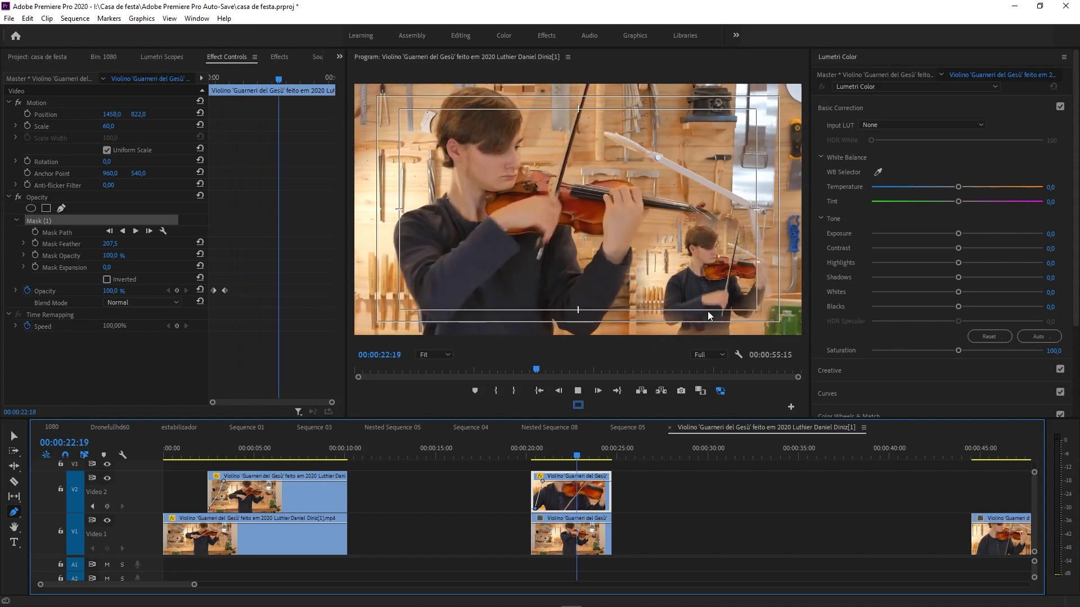
pyautogui.press('space')
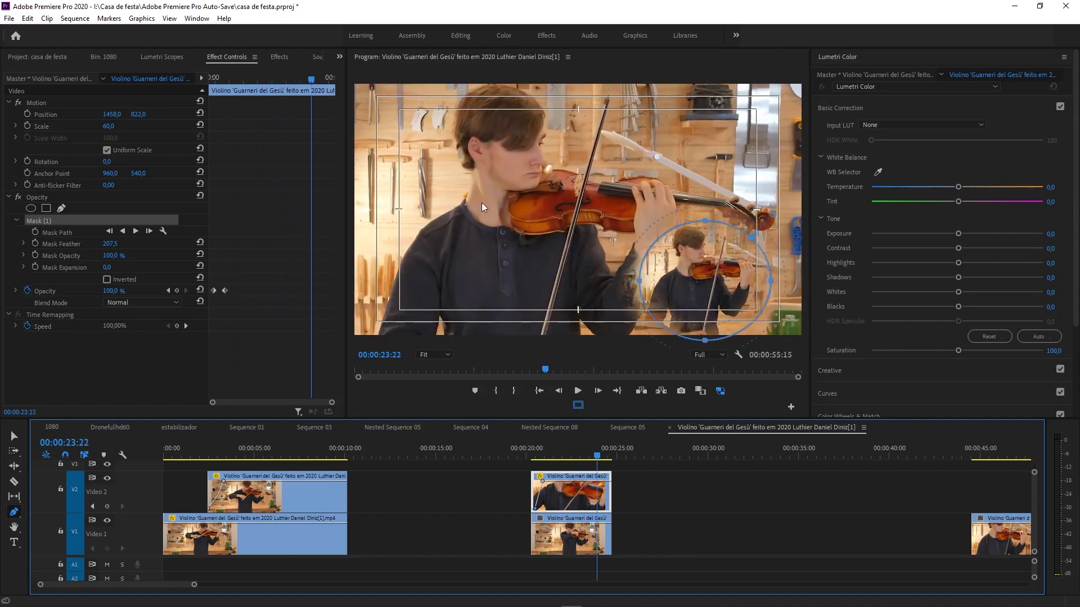
# Add starting Scale and Position keyframes to the inset clip at 00:00:22:16 and slightly nudge the ellipse mask's side point.
pyautogui.moveTo(600, 455); pyautogui.dragTo(574, 468)
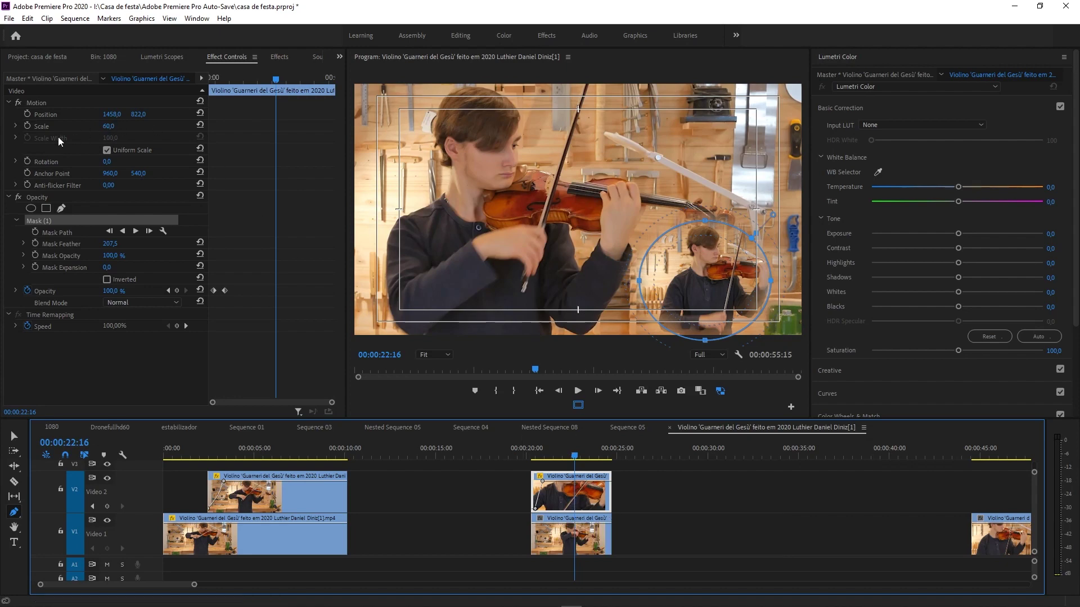
pyautogui.click(26, 125)
pyautogui.moveTo(285, 79); pyautogui.dragTo(285, 78)
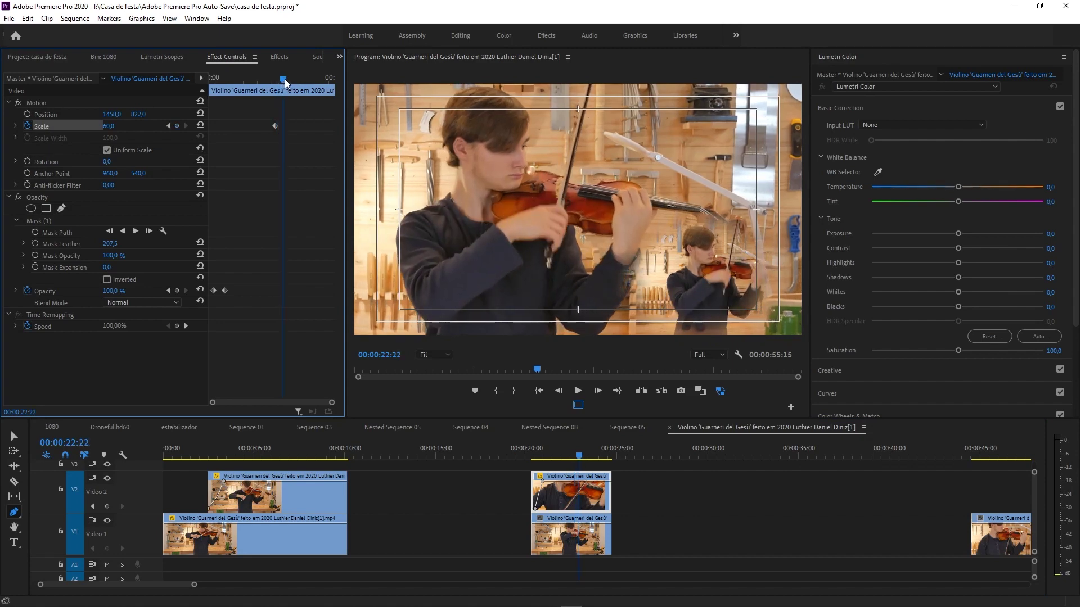
pyautogui.click(168, 126)
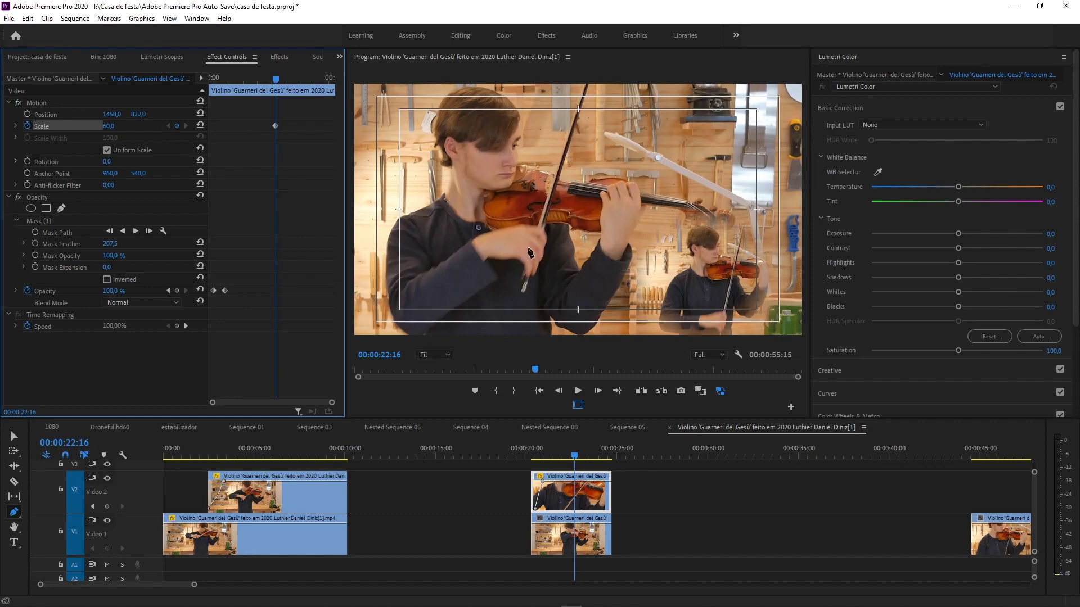
pyautogui.click(26, 115)
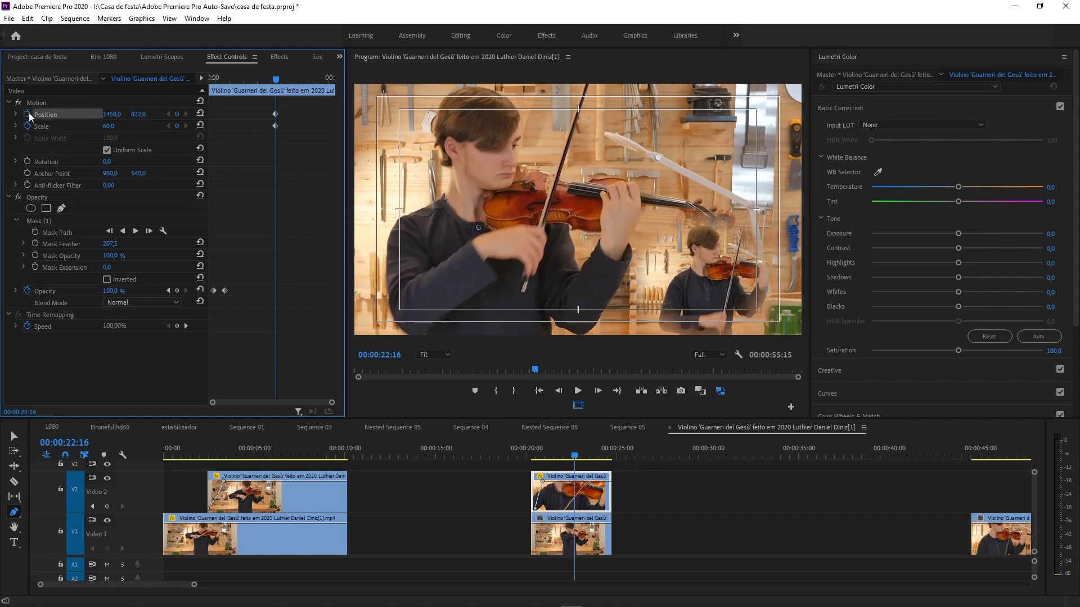
pyautogui.moveTo(279, 78)
pyautogui.mouseDown()
pyautogui.moveTo(268, 83)
pyautogui.moveTo(276, 88)
pyautogui.mouseUp()
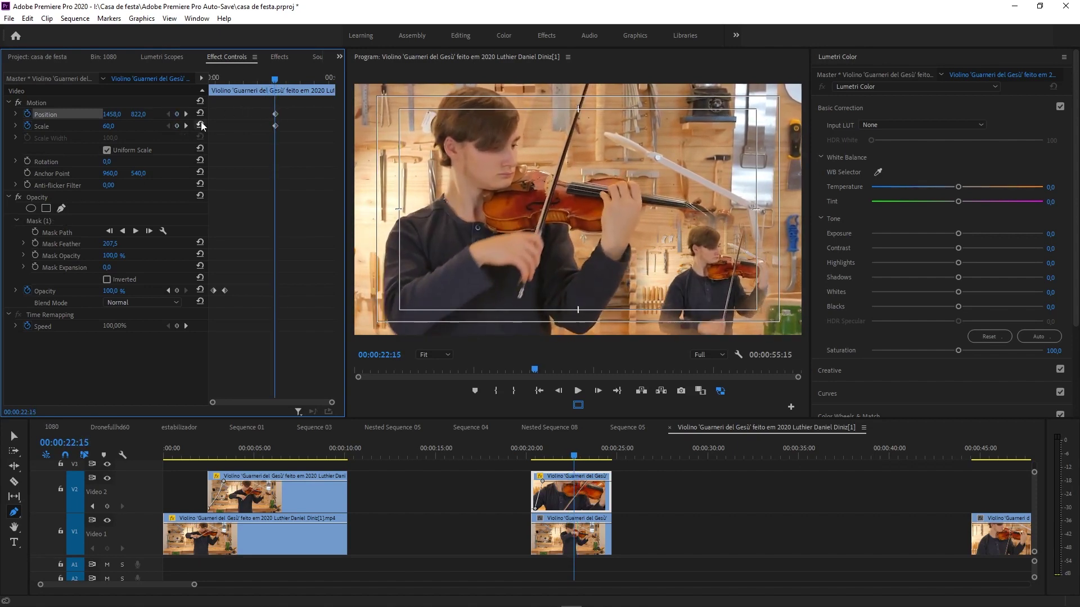
pyautogui.click(185, 116)
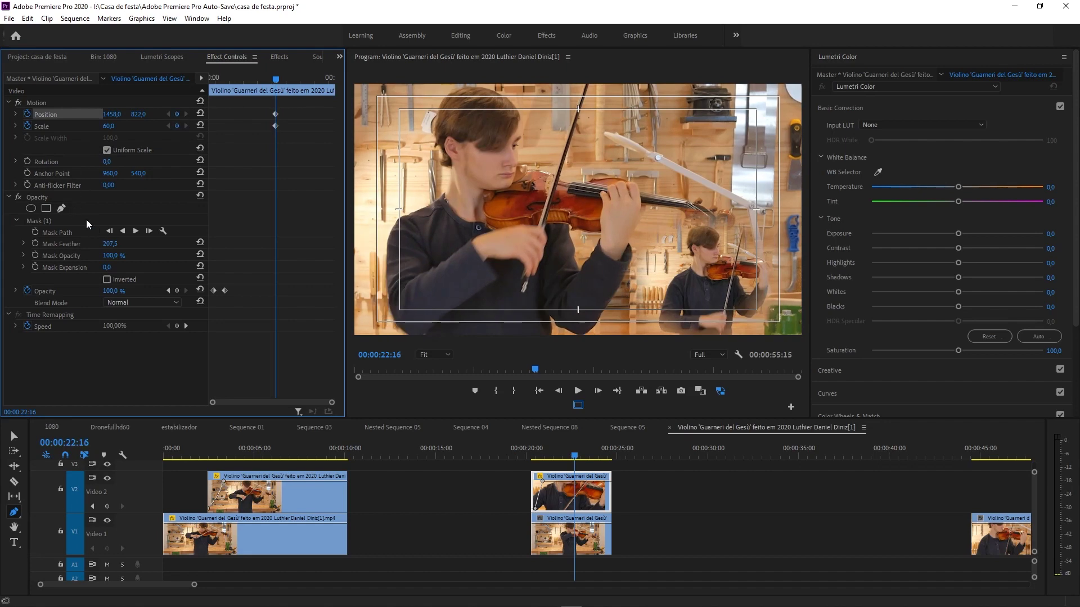
pyautogui.click(42, 222)
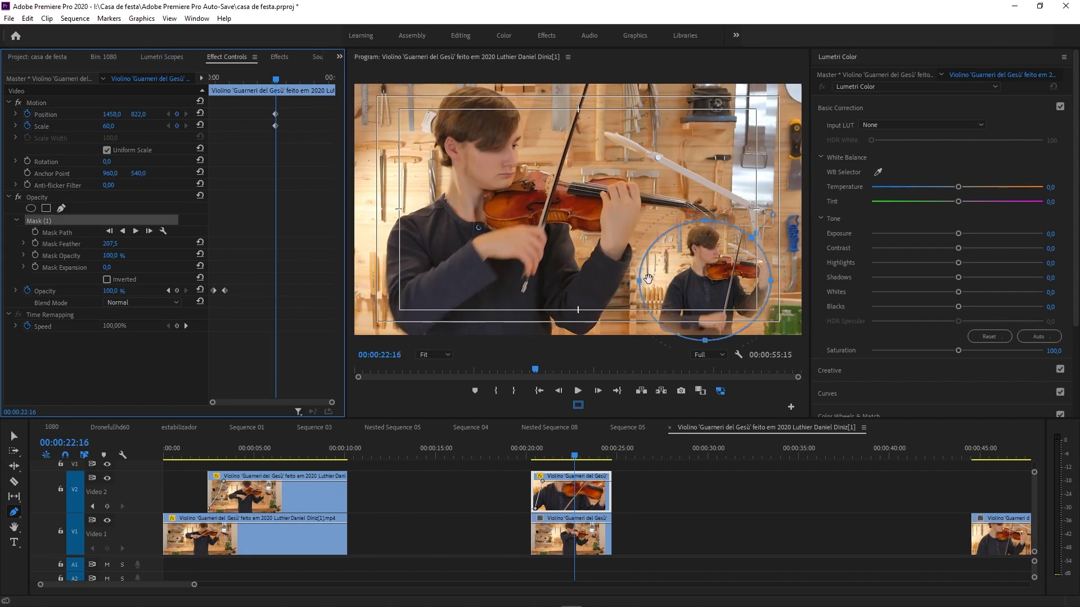
pyautogui.moveTo(639, 280)
pyautogui.mouseDown()
pyautogui.moveTo(653, 280)
pyautogui.moveTo(640, 289)
pyautogui.mouseUp()
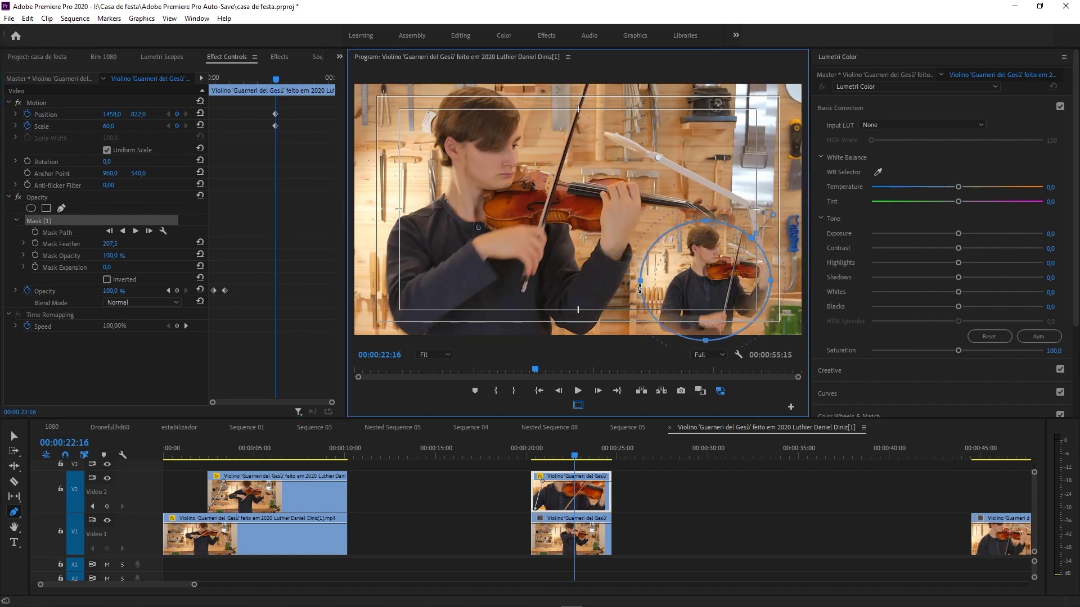
# At 00:00:24:01, reset the inset clip's Scale to 100 and Position to 960, 540 to keyframe its full-size state.
pyautogui.moveTo(275, 81); pyautogui.dragTo(318, 95)
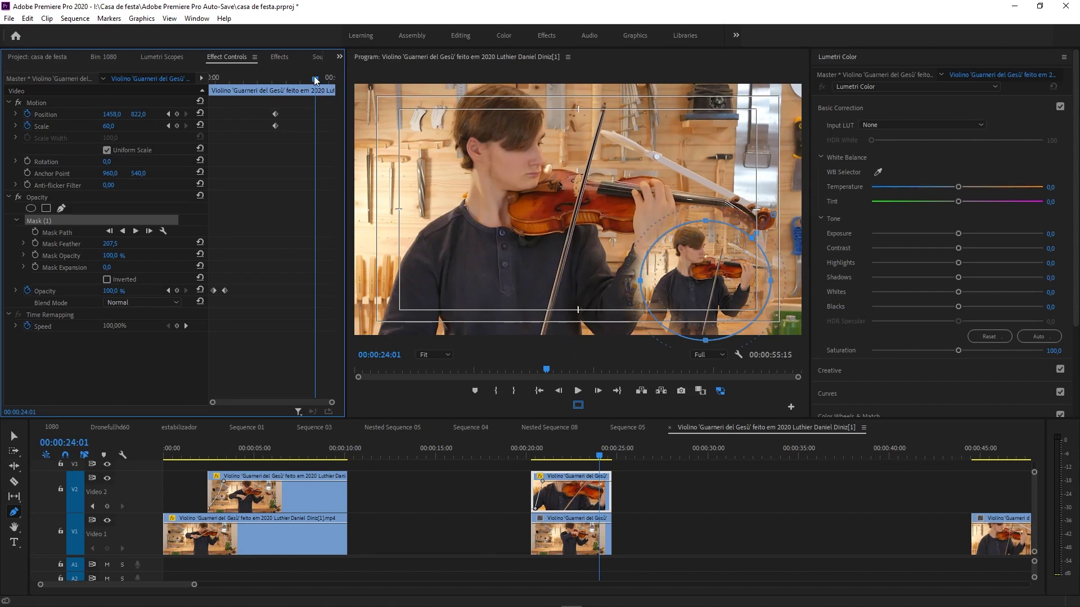
pyautogui.click(112, 127)
pyautogui.click(201, 126)
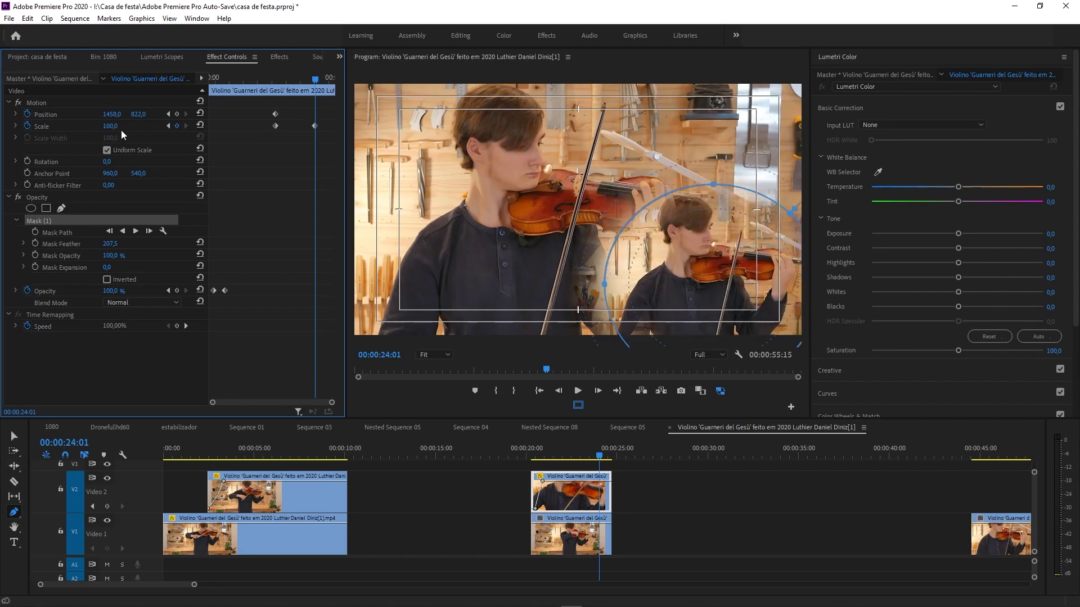
pyautogui.click(200, 115)
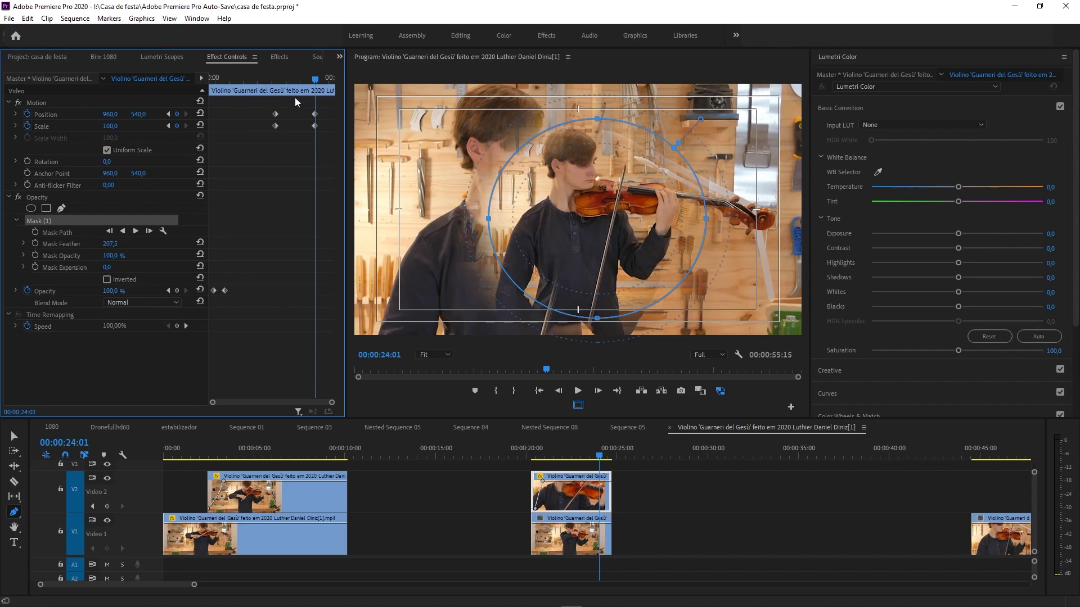
# Keyframe the inset clip's Mask Path at 00:00:22:16 and go to 00:00:24:02 for the end shape.
pyautogui.click(169, 114)
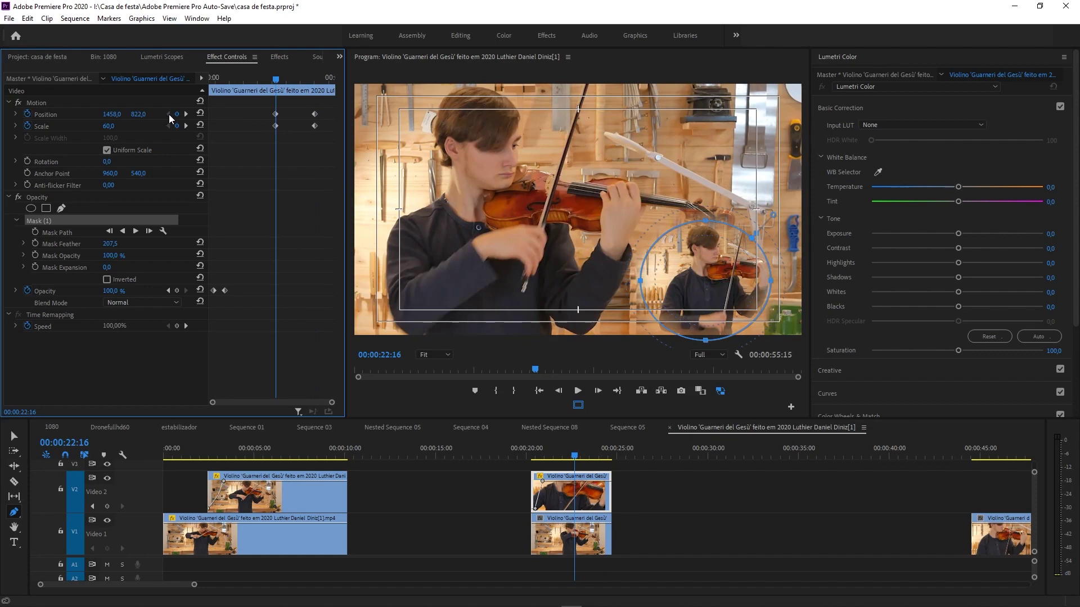
pyautogui.click(35, 232)
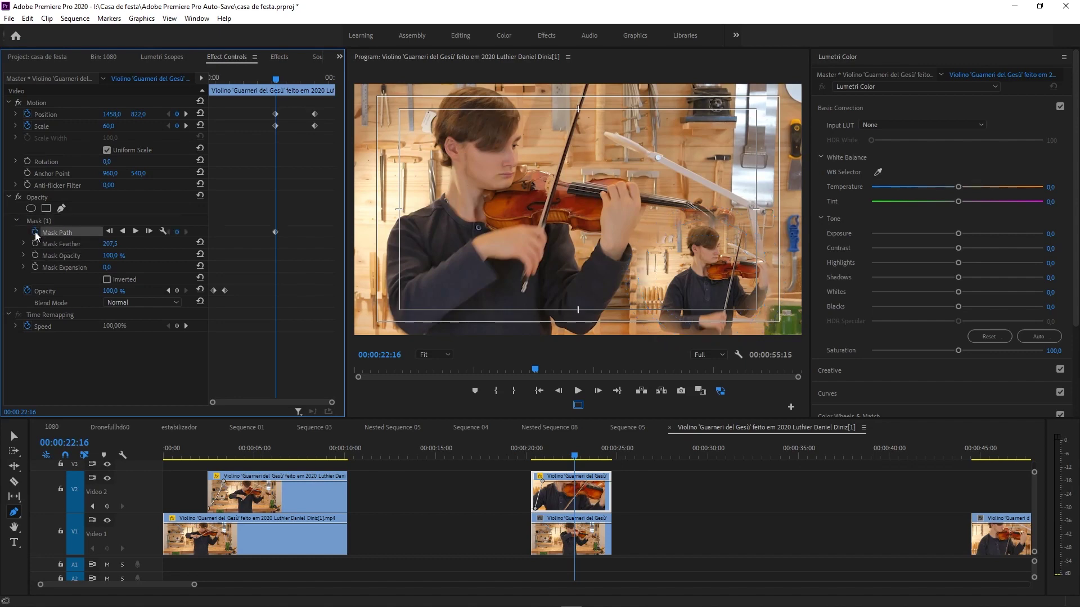
pyautogui.moveTo(271, 79); pyautogui.dragTo(329, 93)
pyautogui.moveTo(310, 92)
pyautogui.mouseDown()
pyautogui.moveTo(292, 95)
pyautogui.moveTo(318, 99)
pyautogui.mouseUp()
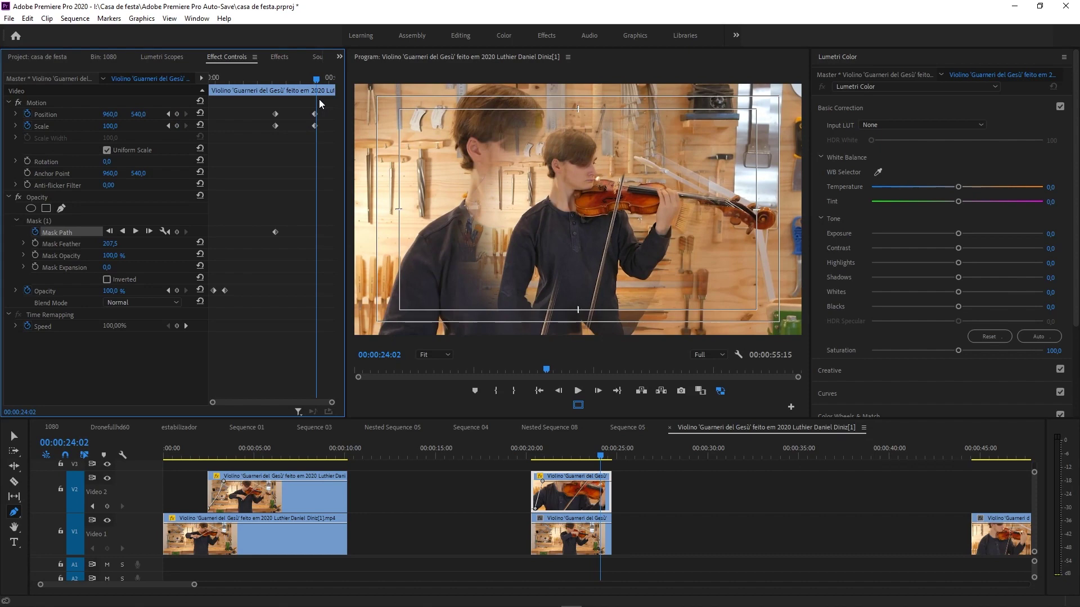
# At 00:00:24:02, raise the ellipse mask's upper point and widen it beyond both sides of the frame, viewing at 10%.
pyautogui.click(447, 356)
pyautogui.click(439, 380)
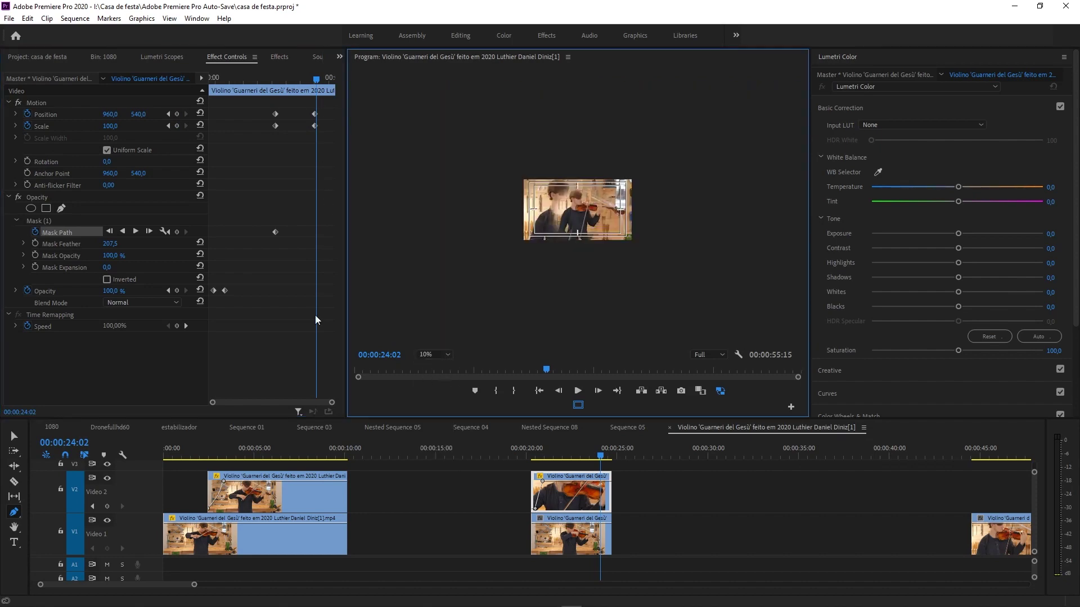
pyautogui.click(41, 219)
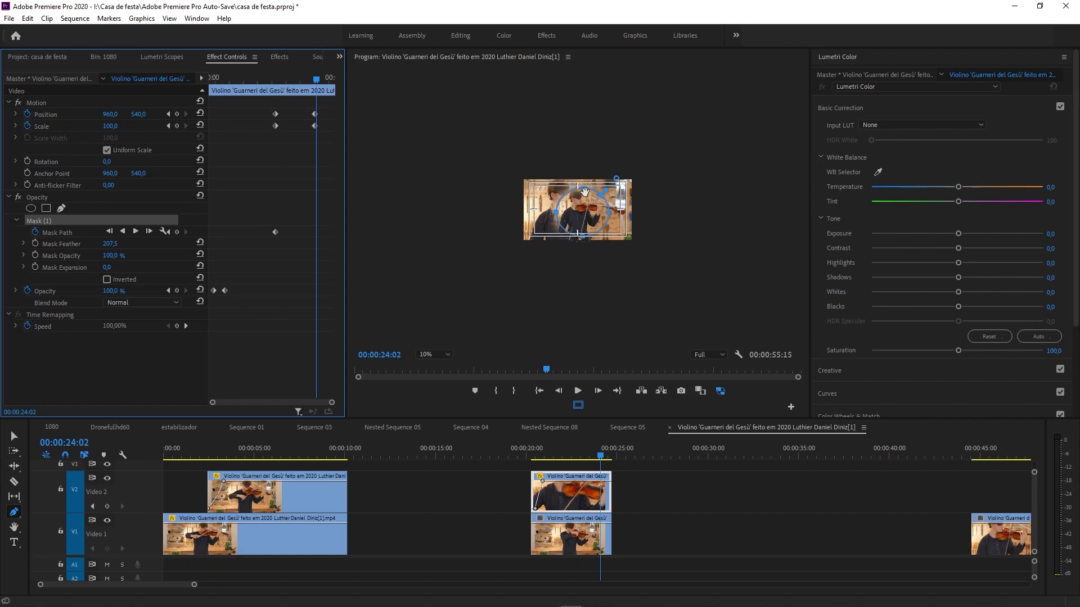
pyautogui.moveTo(582, 194); pyautogui.dragTo(582, 168)
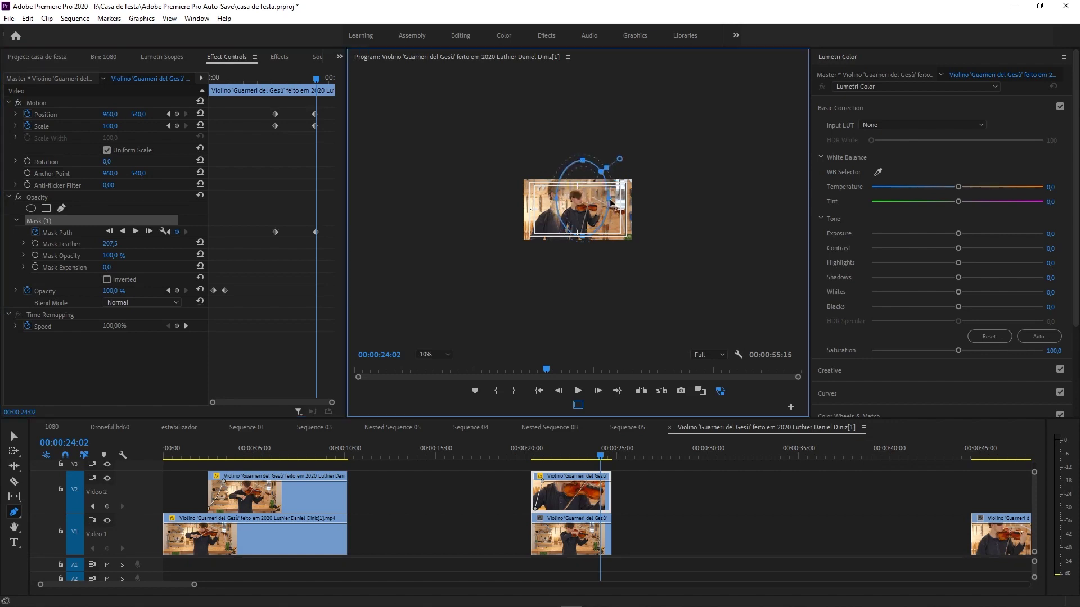
pyautogui.moveTo(611, 203); pyautogui.dragTo(683, 198)
pyautogui.moveTo(559, 204); pyautogui.dragTo(516, 208)
pyautogui.moveTo(581, 243); pyautogui.dragTo(582, 245)
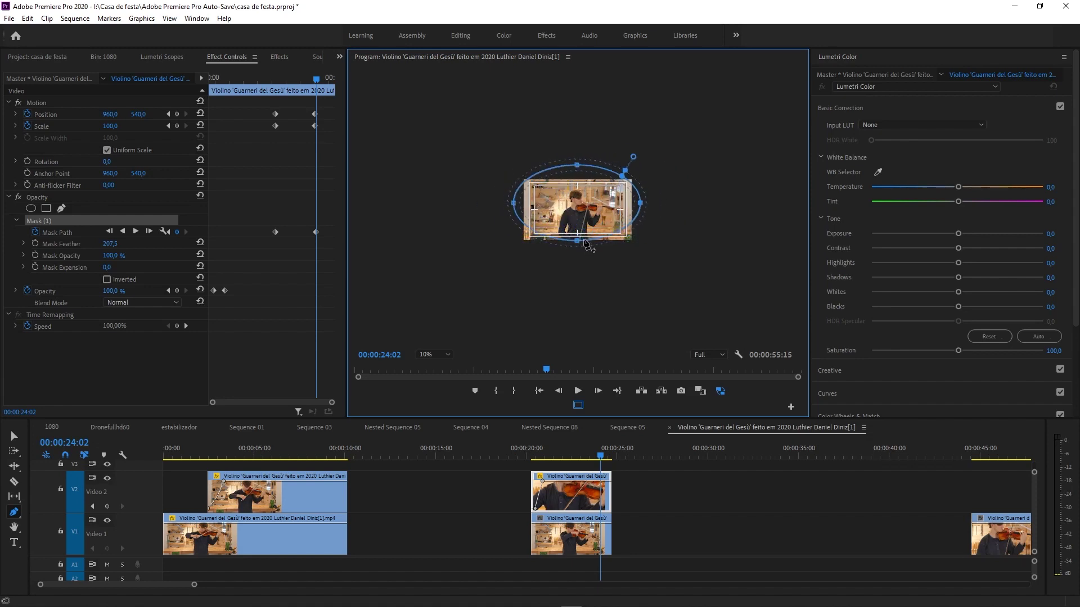
# Extend the ellipse mask well past the frame on all four sides and restore the Fit view.
pyautogui.moveTo(583, 241); pyautogui.dragTo(579, 284)
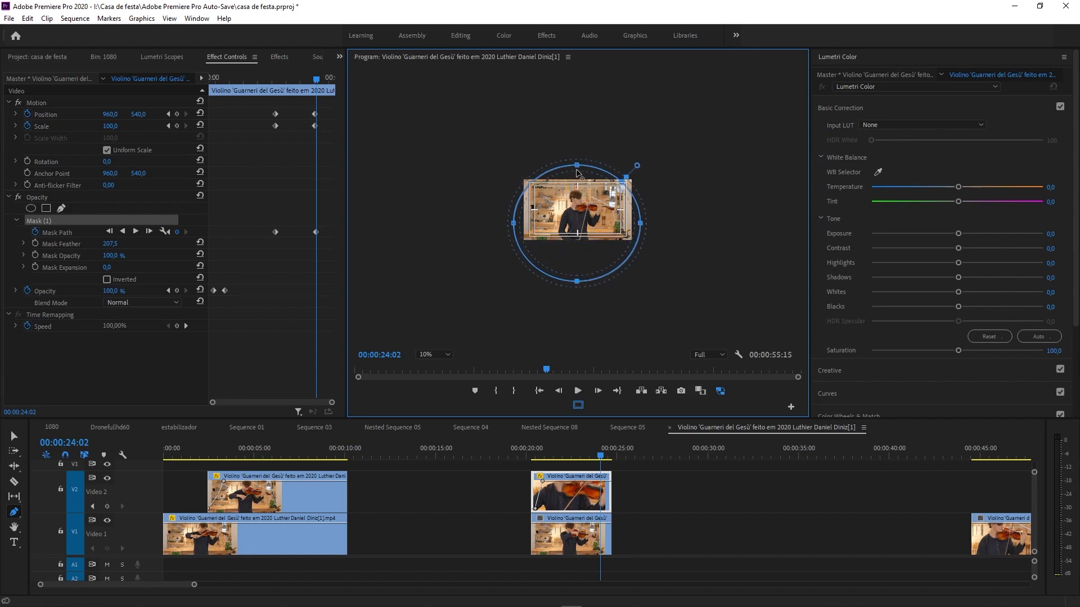
pyautogui.moveTo(578, 166); pyautogui.dragTo(577, 144)
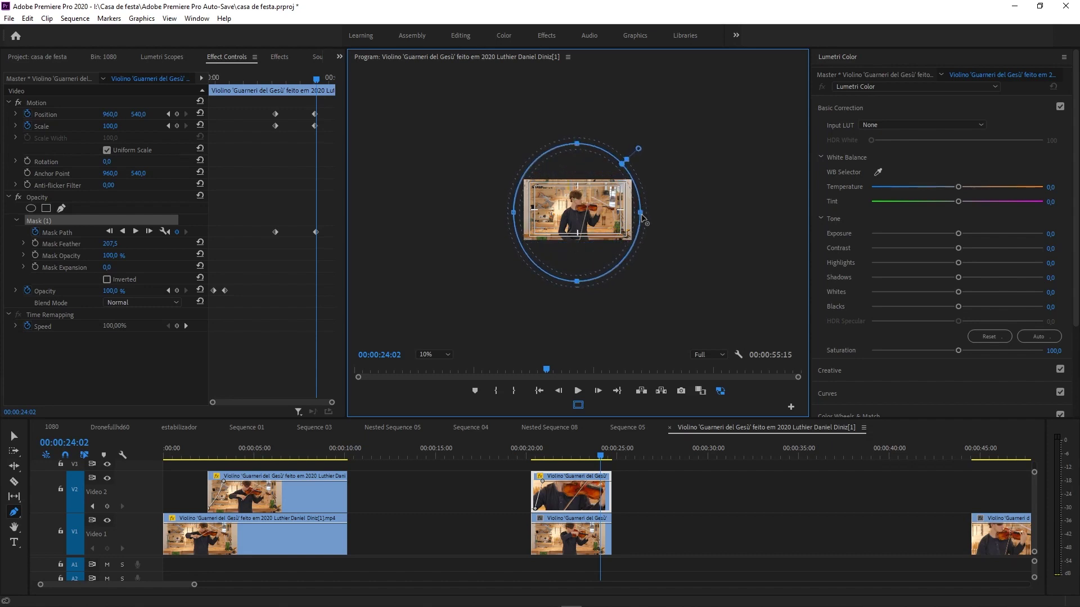
pyautogui.moveTo(641, 213); pyautogui.dragTo(652, 213)
pyautogui.moveTo(514, 214); pyautogui.dragTo(504, 214)
pyautogui.click(442, 353)
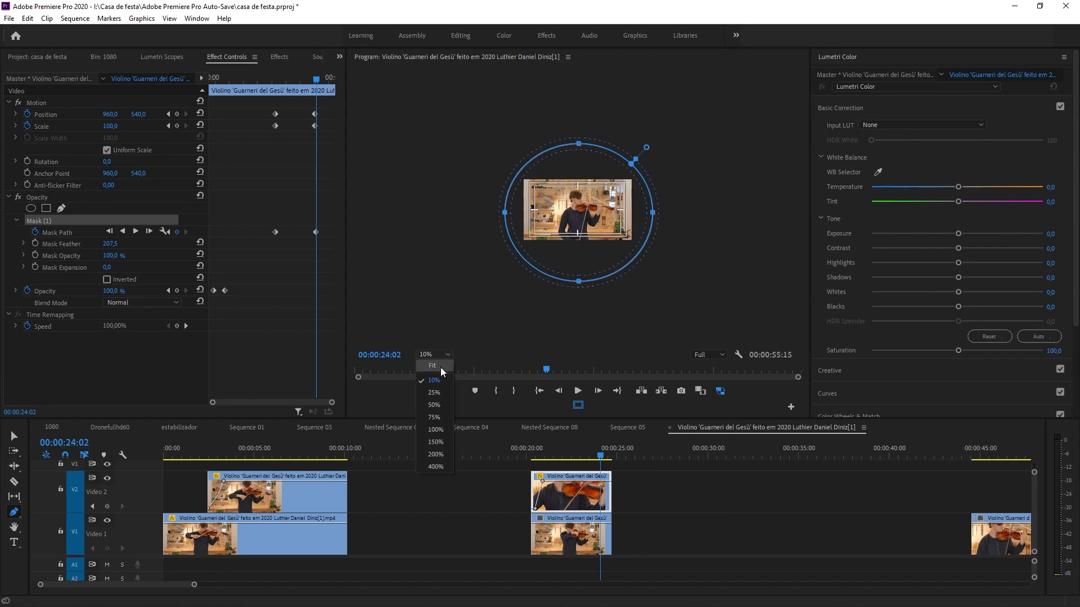
pyautogui.click(441, 366)
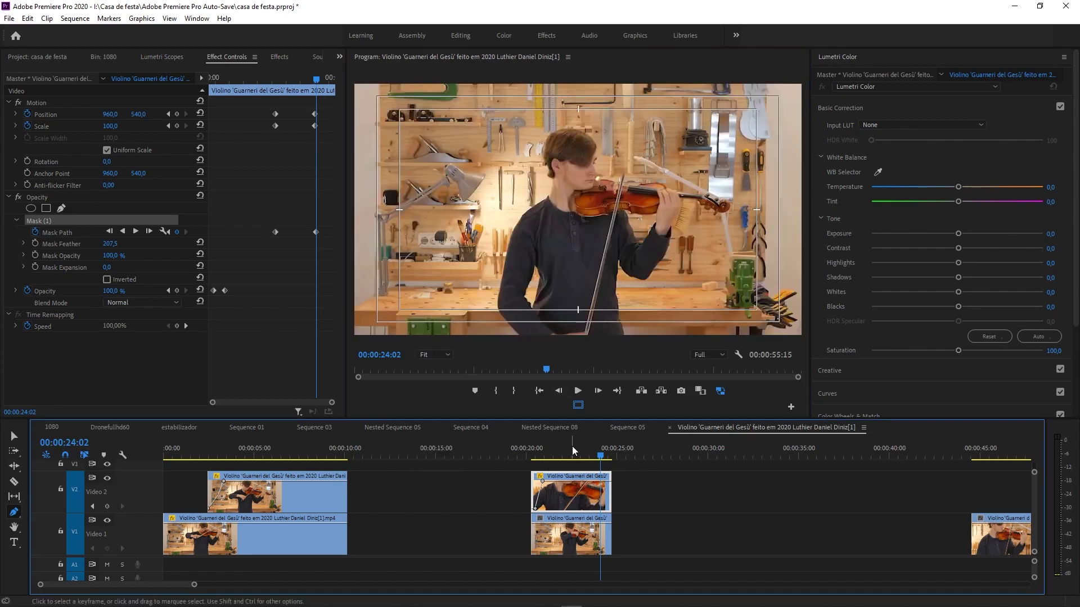
# Play back the inset's growth to full frame, then scrub back to 00:00:23:12 to check the mask edge.
pyautogui.click(559, 451)
pyautogui.moveTo(559, 450)
pyautogui.mouseDown()
pyautogui.moveTo(588, 456)
pyautogui.moveTo(564, 453)
pyautogui.mouseUp()
pyautogui.press('space')
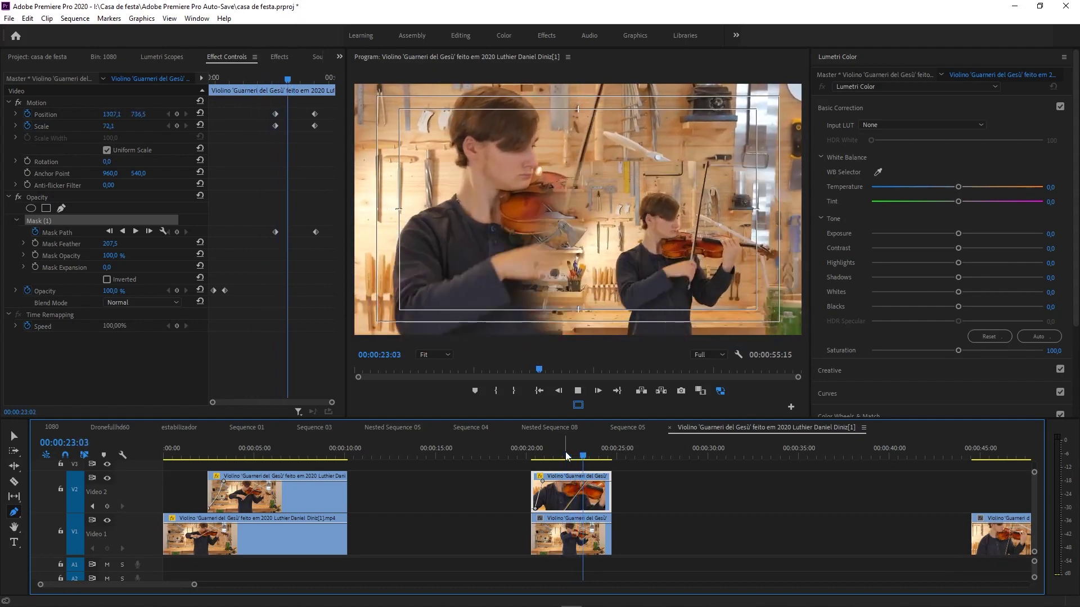
pyautogui.press('space')
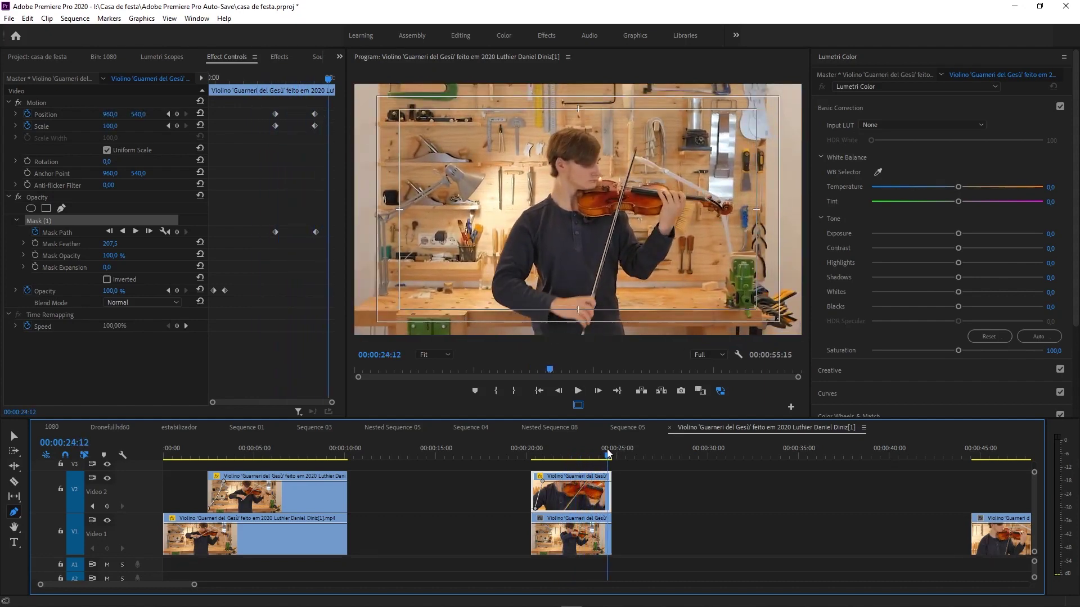
pyautogui.moveTo(606, 448)
pyautogui.mouseDown()
pyautogui.moveTo(585, 456)
pyautogui.moveTo(595, 462)
pyautogui.mouseUp()
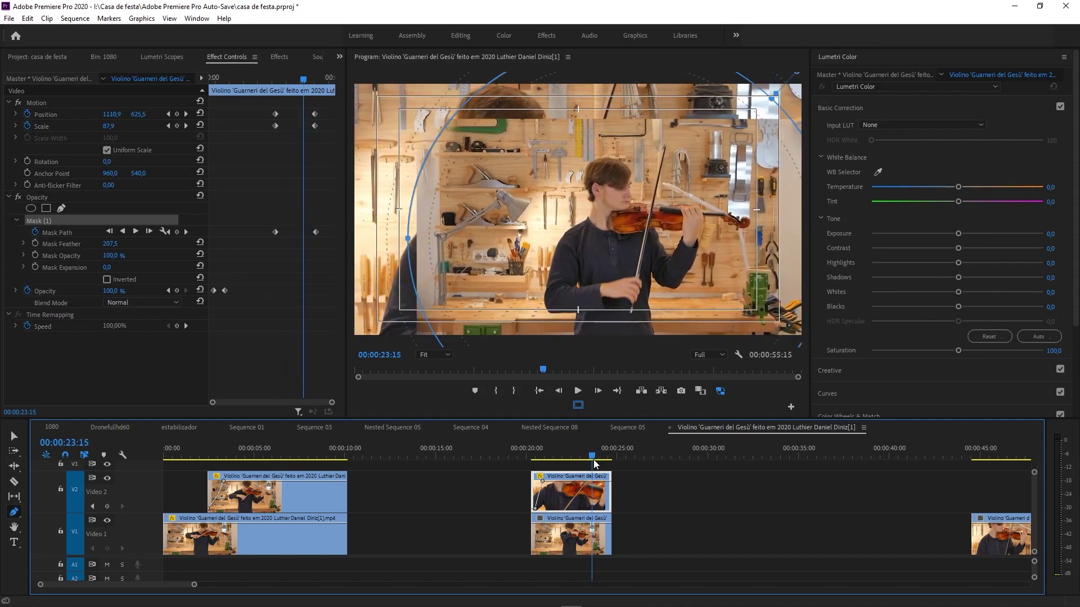
pyautogui.moveTo(594, 462); pyautogui.dragTo(593, 464)
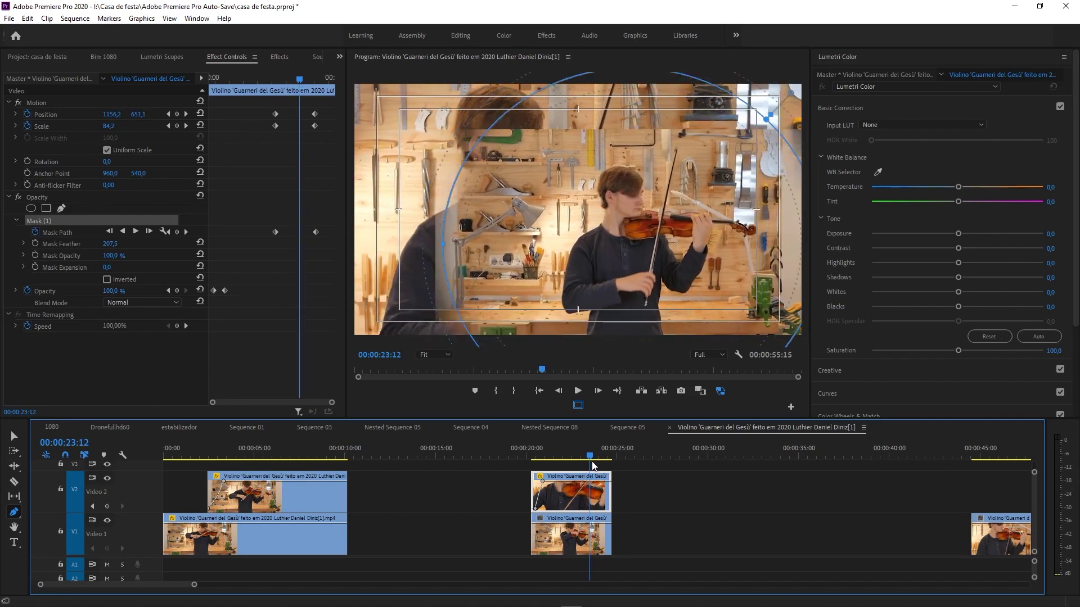
# Spread the Mask Path keyframes after 00:00:22:16 to 00:00:23:06, 00:00:23:21 and 00:00:24:10.
pyautogui.moveTo(261, 87); pyautogui.dragTo(246, 93)
pyautogui.moveTo(261, 232); pyautogui.dragTo(320, 232)
pyautogui.moveTo(250, 231)
pyautogui.mouseDown()
pyautogui.moveTo(297, 235)
pyautogui.moveTo(261, 232)
pyautogui.mouseUp()
pyautogui.moveTo(275, 231); pyautogui.dragTo(293, 232)
# Play back the retimed mask growth and scrub through it to 00:00:23:15.
pyautogui.moveTo(246, 76); pyautogui.dragTo(226, 106)
pyautogui.press('space')
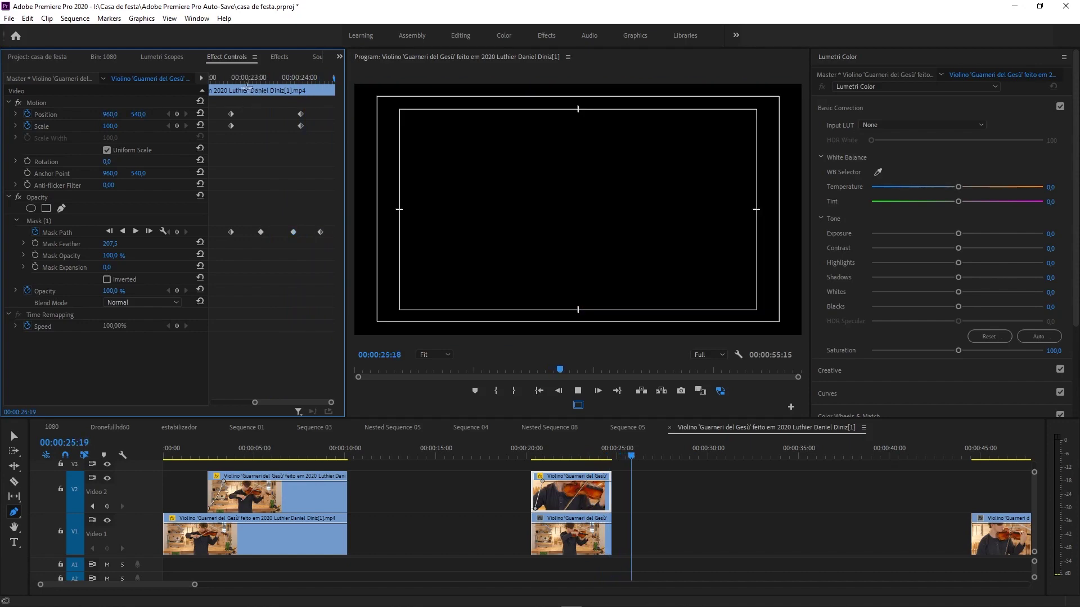
pyautogui.click(225, 78)
pyautogui.press('space')
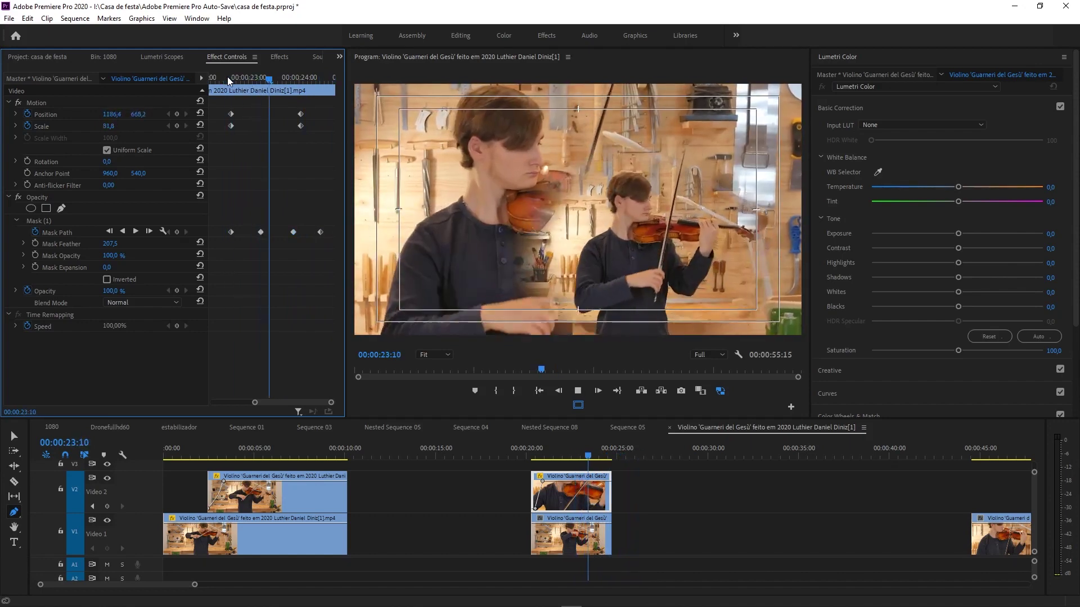
pyautogui.click(231, 79)
pyautogui.moveTo(230, 79); pyautogui.dragTo(282, 101)
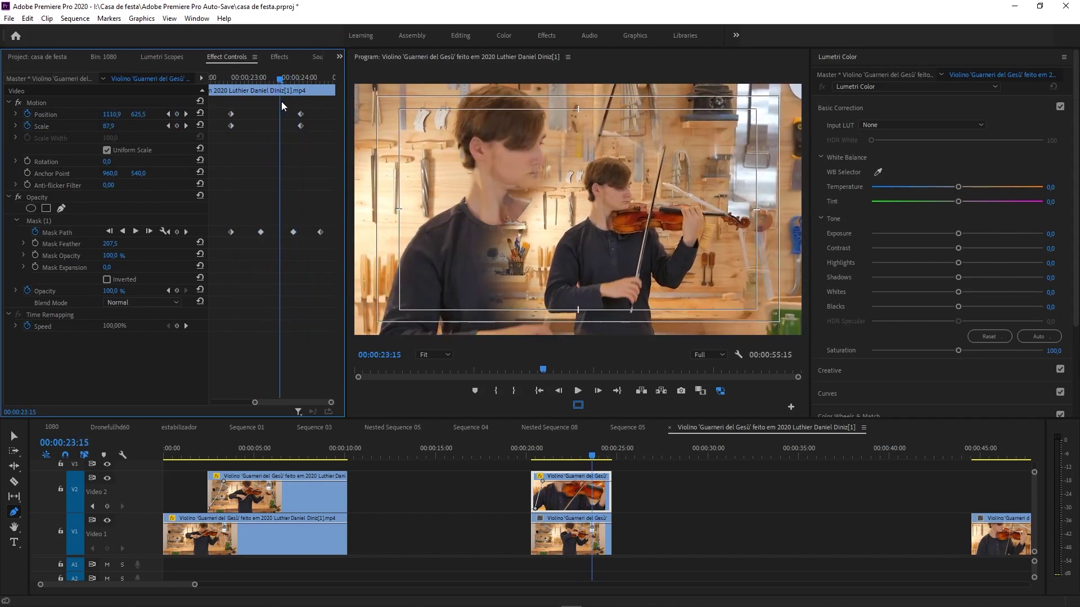
# Step through the Mask Path keyframes and slightly lower the ellipse's top point at 00:00:23:06 and 00:00:23:21.
pyautogui.click(172, 232)
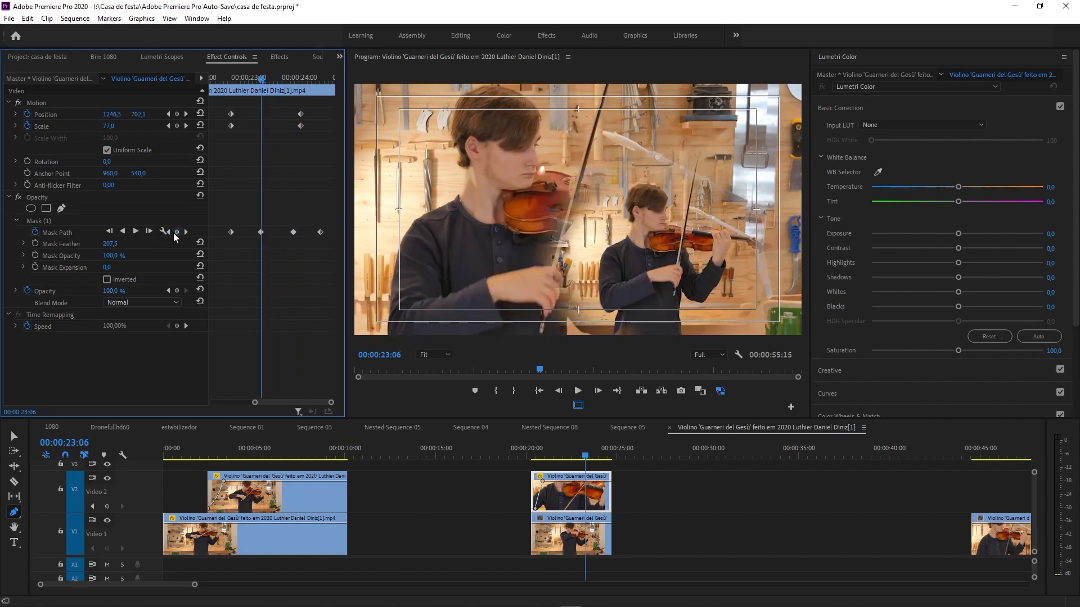
pyautogui.press('Down')
pyautogui.click(36, 223)
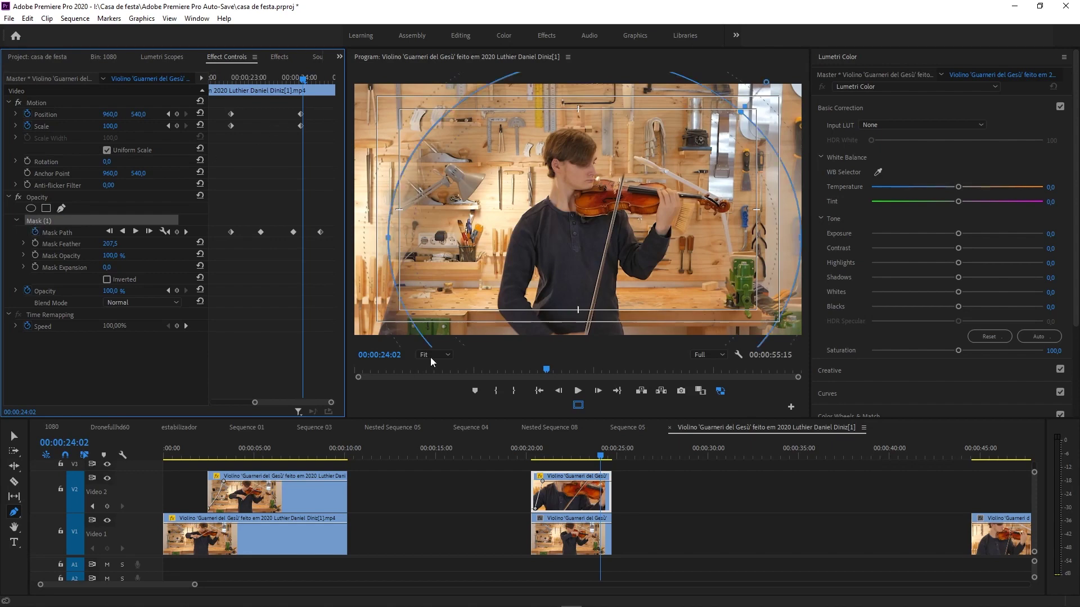
pyautogui.click(172, 234)
pyautogui.click(170, 234)
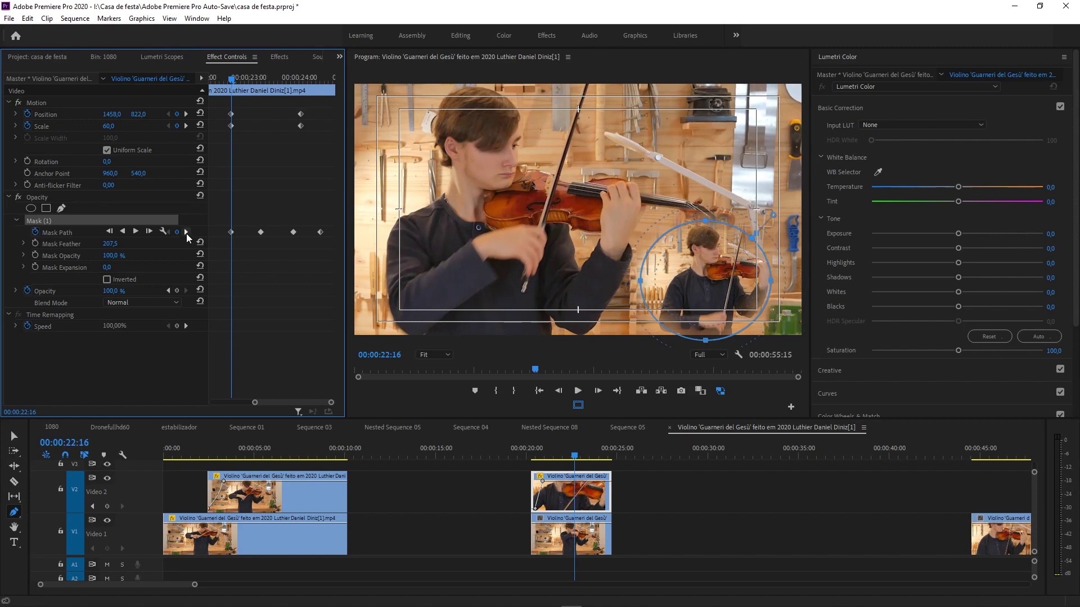
pyautogui.click(187, 232)
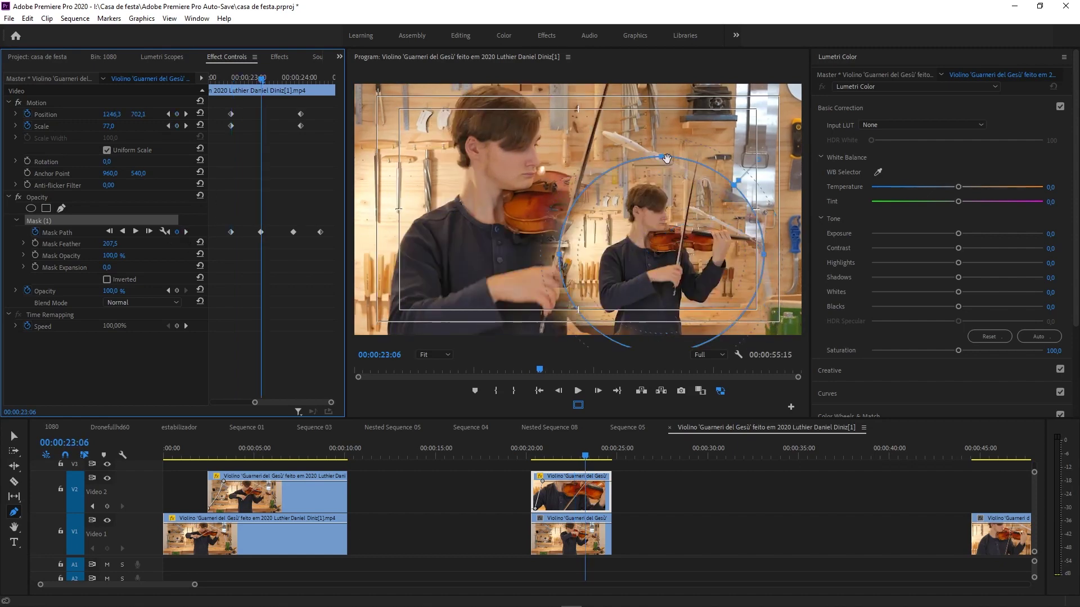
pyautogui.moveTo(676, 154); pyautogui.dragTo(677, 166)
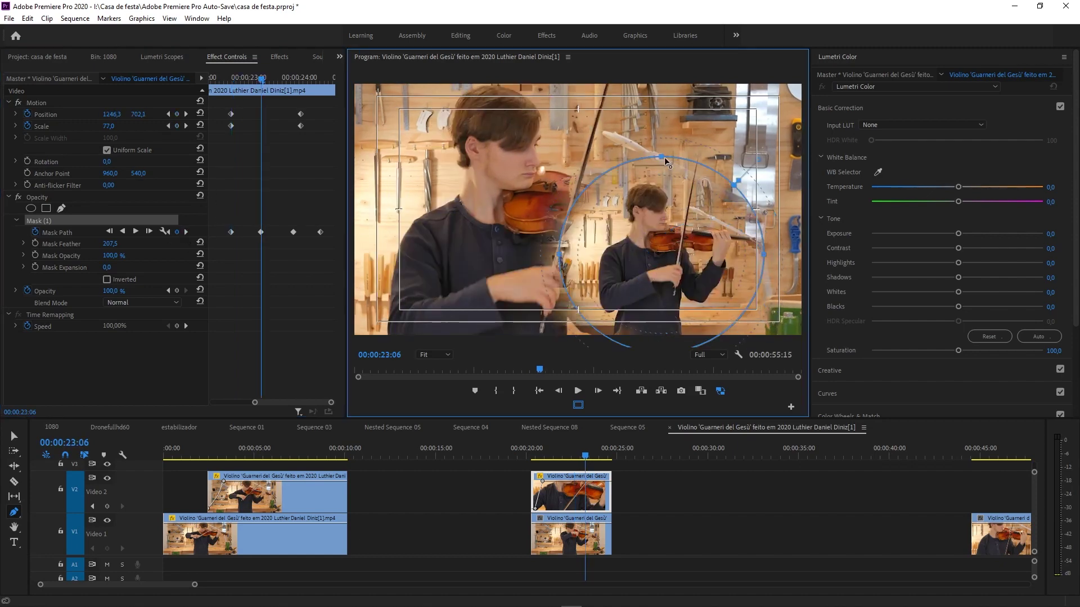
pyautogui.click(187, 232)
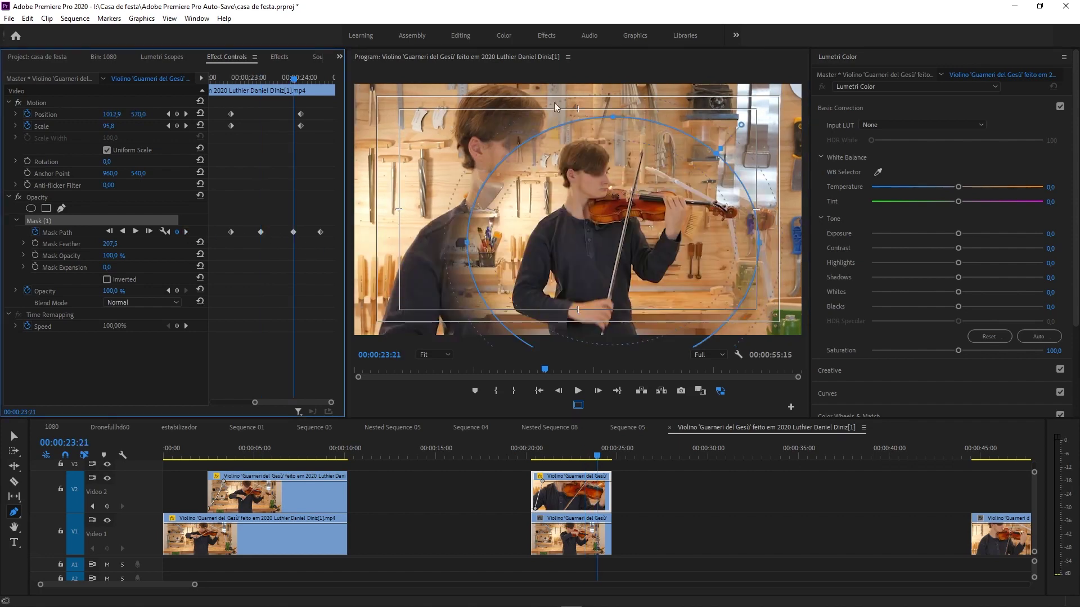
pyautogui.moveTo(617, 117); pyautogui.dragTo(617, 124)
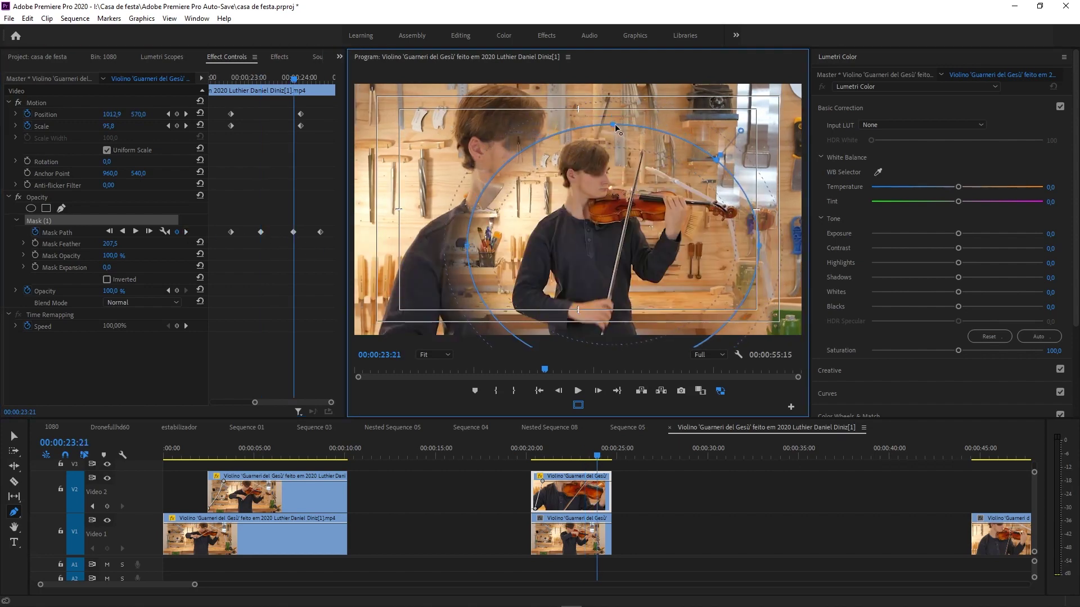
pyautogui.click(186, 232)
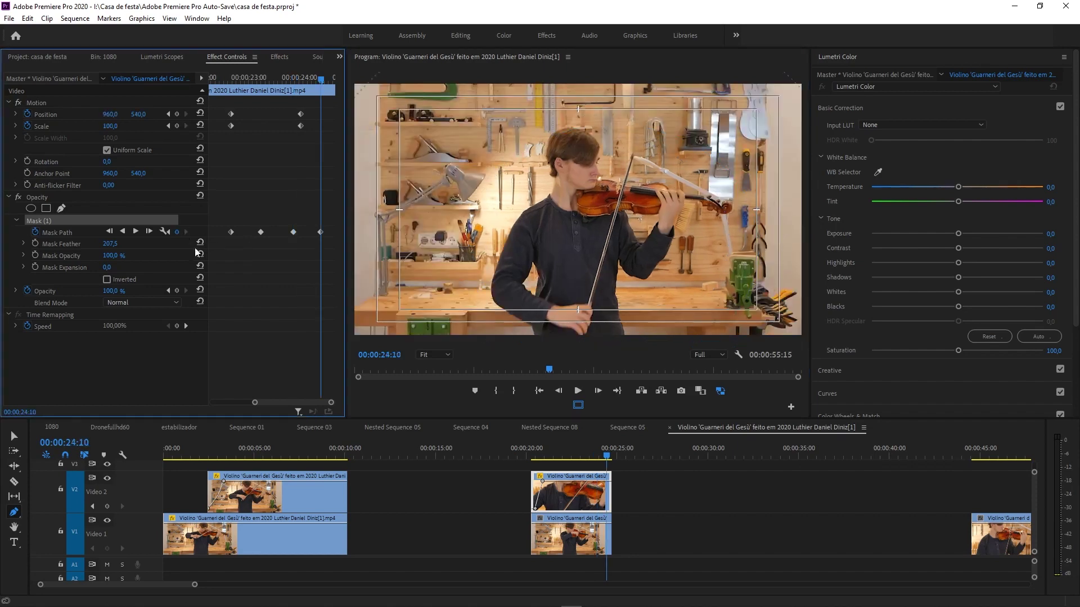
# Play back the refined inset transition of the second clip pair from before the mask starts growing.
pyautogui.moveTo(607, 458); pyautogui.dragTo(568, 458)
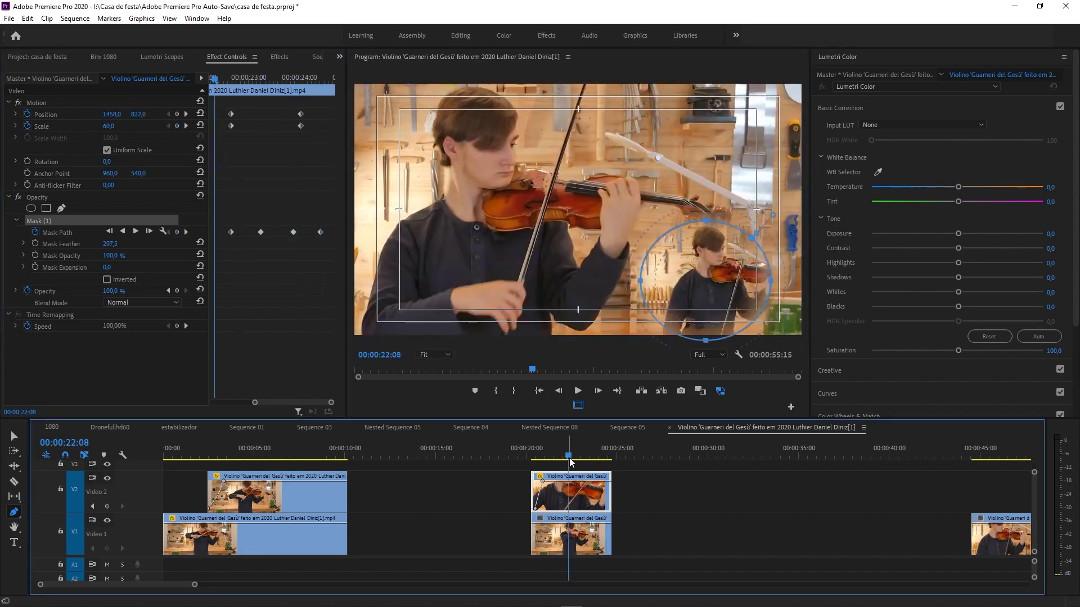
pyautogui.press('space')
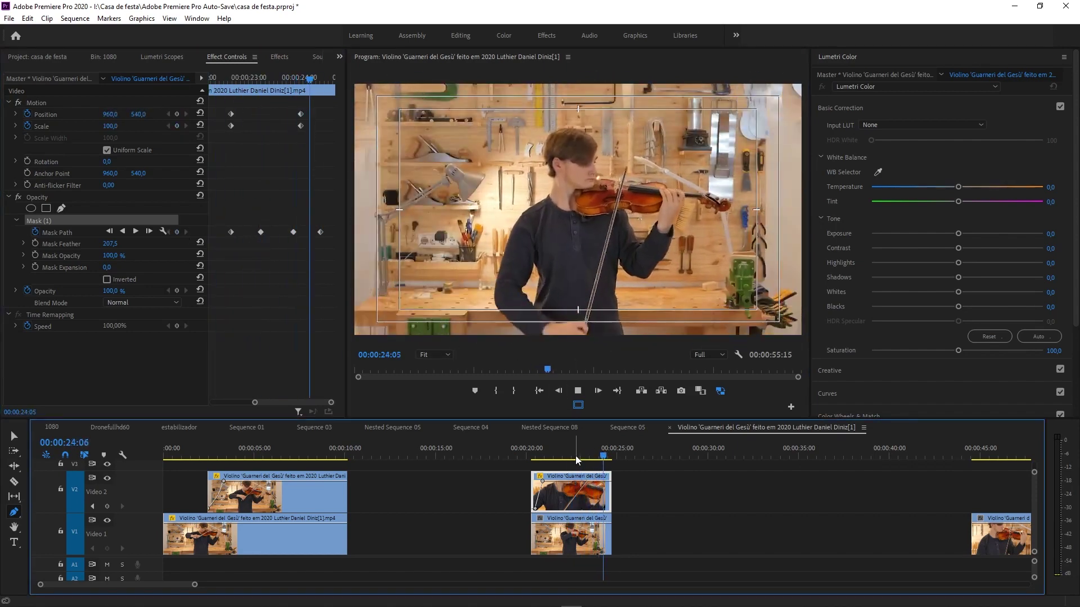
pyautogui.click(556, 450)
pyautogui.press('space')
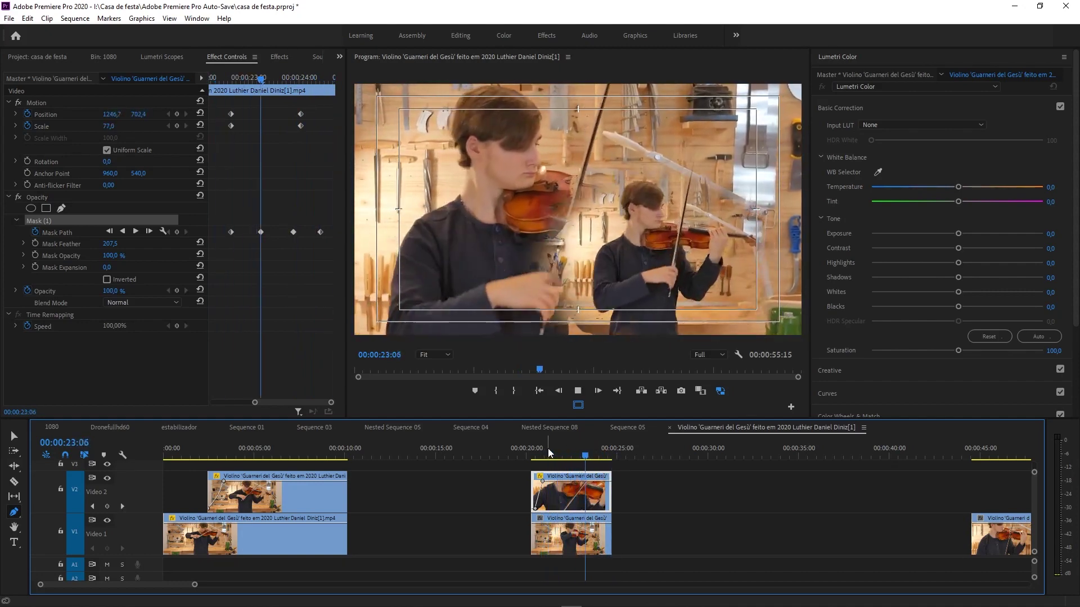
# Move the last close-up clip onto Video 2, aligned above the wide clip that starts at 00:00:44:13.
pyautogui.press('-')
pyautogui.click(575, 450)
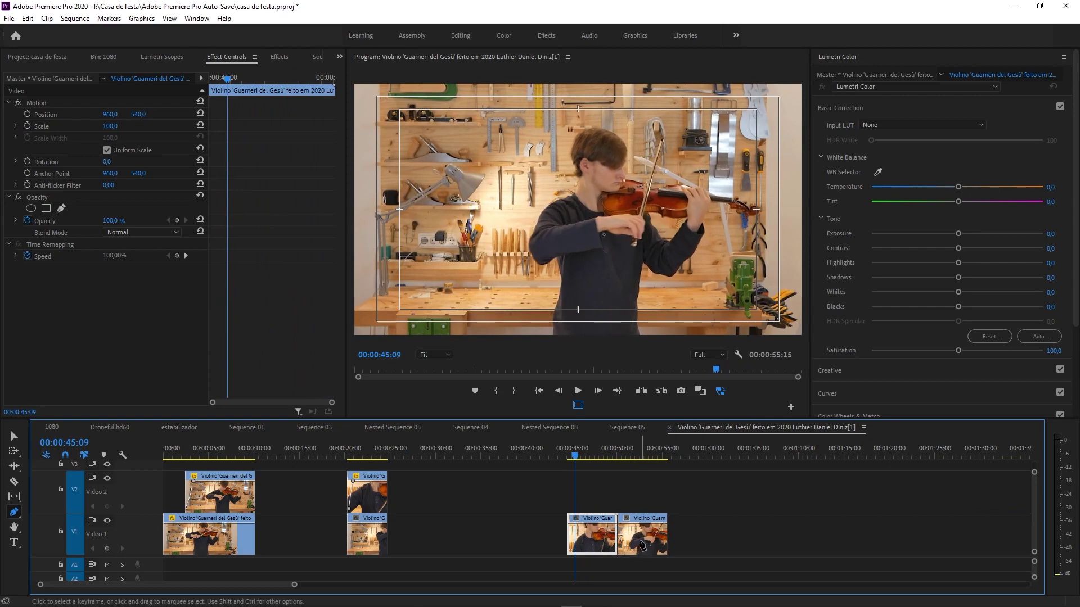
pyautogui.press('v')
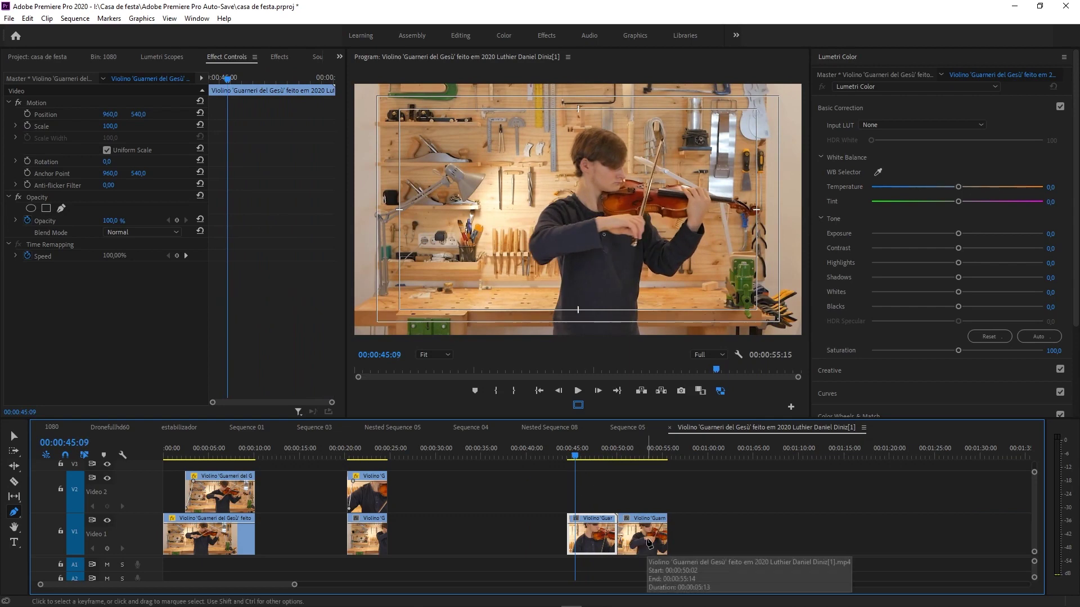
pyautogui.moveTo(648, 537); pyautogui.dragTo(597, 497)
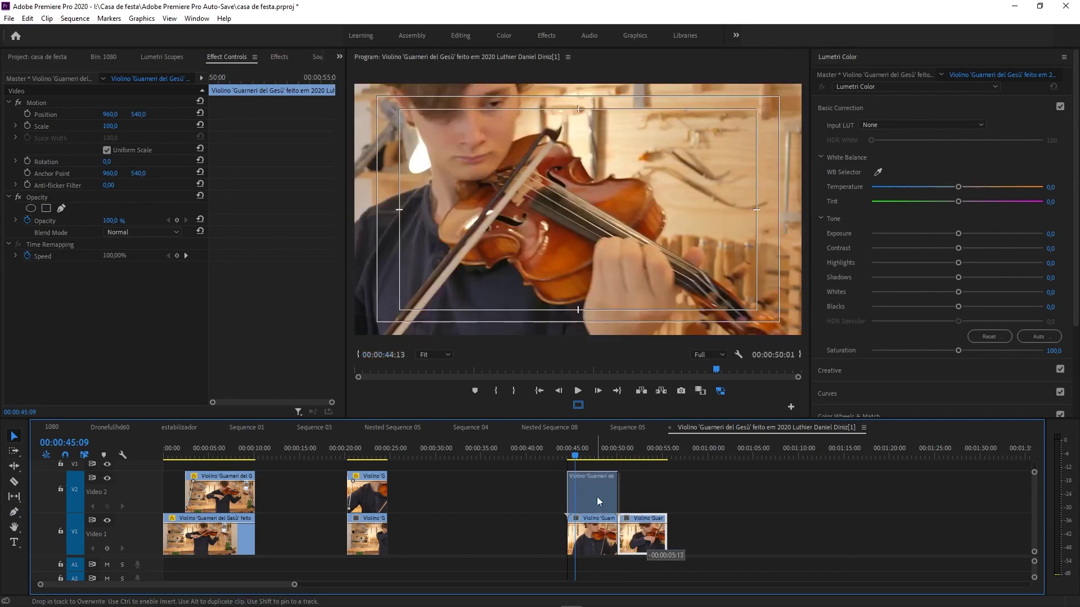
# Scale the Video 2 close-up of the third pair to 47,0 and move its position to 492,0 / 875,0.
pyautogui.click(589, 457)
pyautogui.moveTo(589, 457)
pyautogui.mouseDown()
pyautogui.moveTo(624, 458)
pyautogui.moveTo(595, 476)
pyautogui.mouseUp()
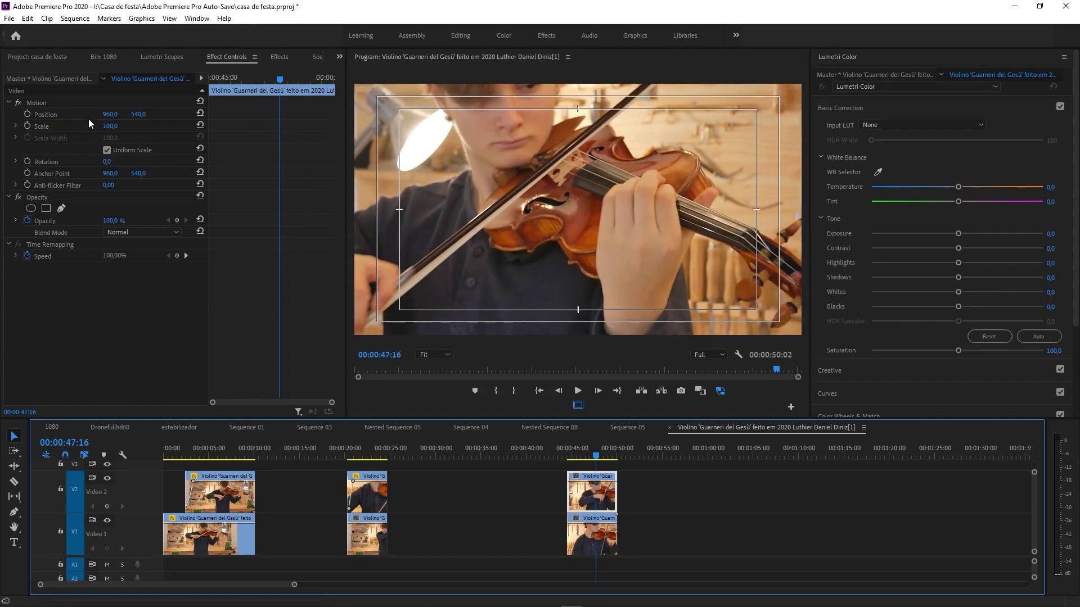
pyautogui.moveTo(109, 126); pyautogui.dragTo(85, 126)
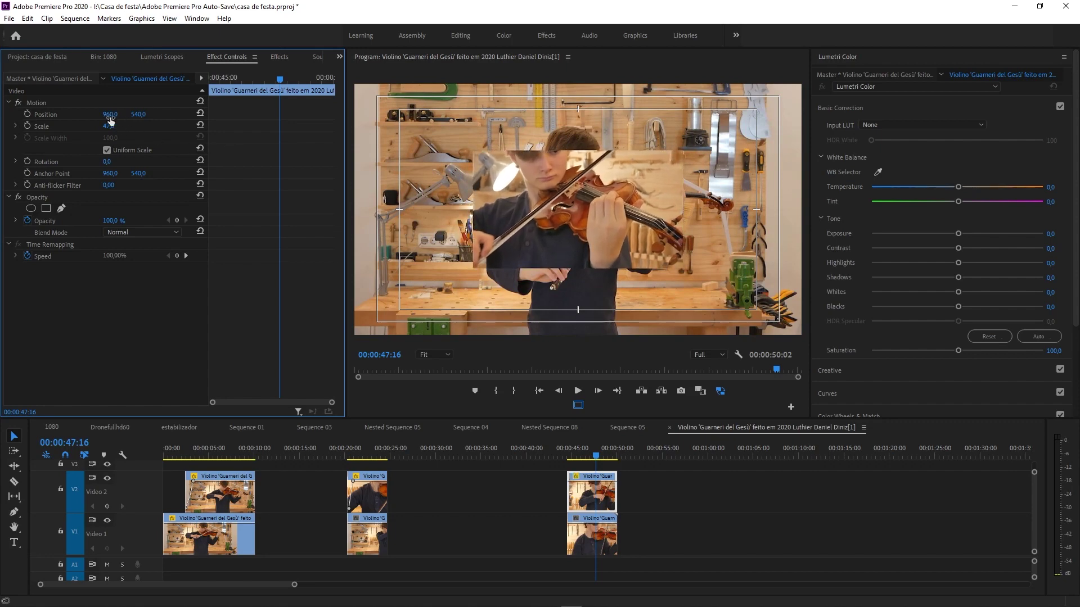
pyautogui.moveTo(110, 116); pyautogui.dragTo(68, 115)
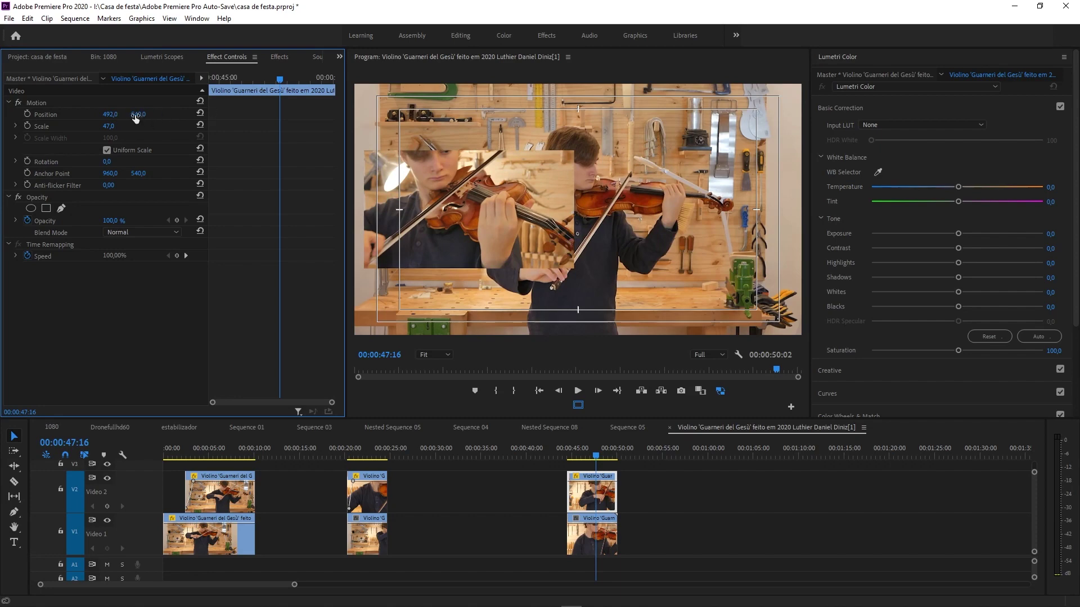
pyautogui.moveTo(138, 114)
pyautogui.mouseDown()
pyautogui.moveTo(170, 114)
pyautogui.moveTo(143, 116)
pyautogui.mouseUp()
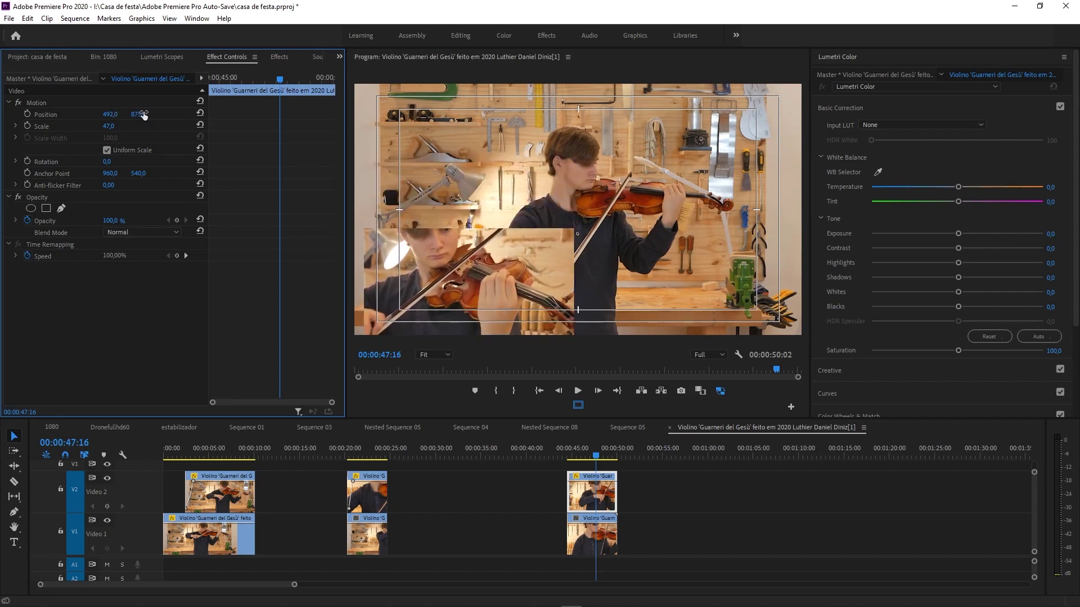
# Add an ellipse opacity mask around the violin and player in the close-up inset, with a feather of 312,4.
pyautogui.click(31, 208)
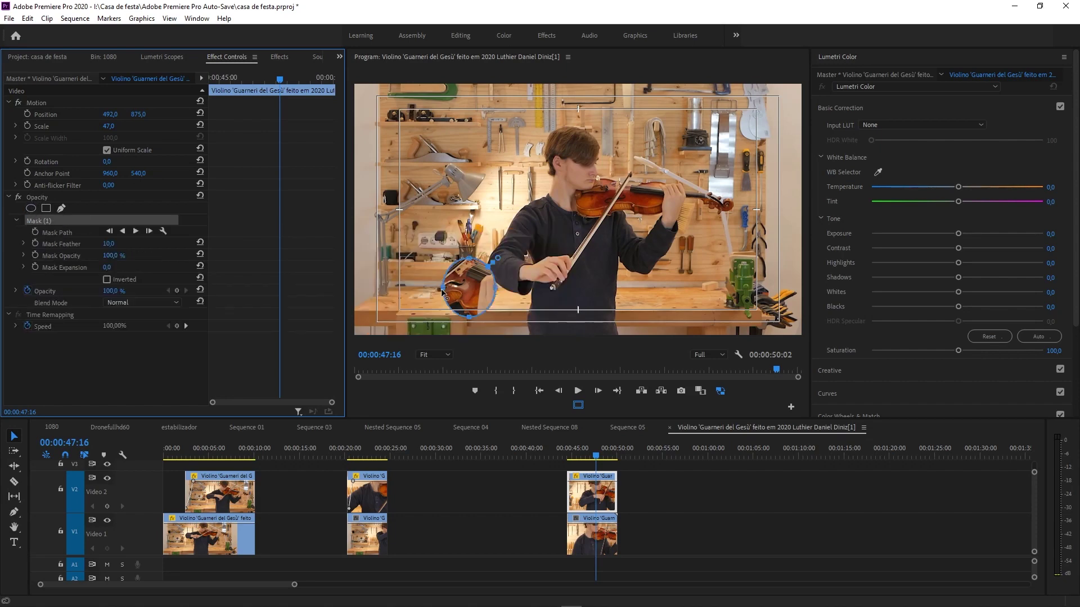
pyautogui.moveTo(442, 292); pyautogui.dragTo(372, 288)
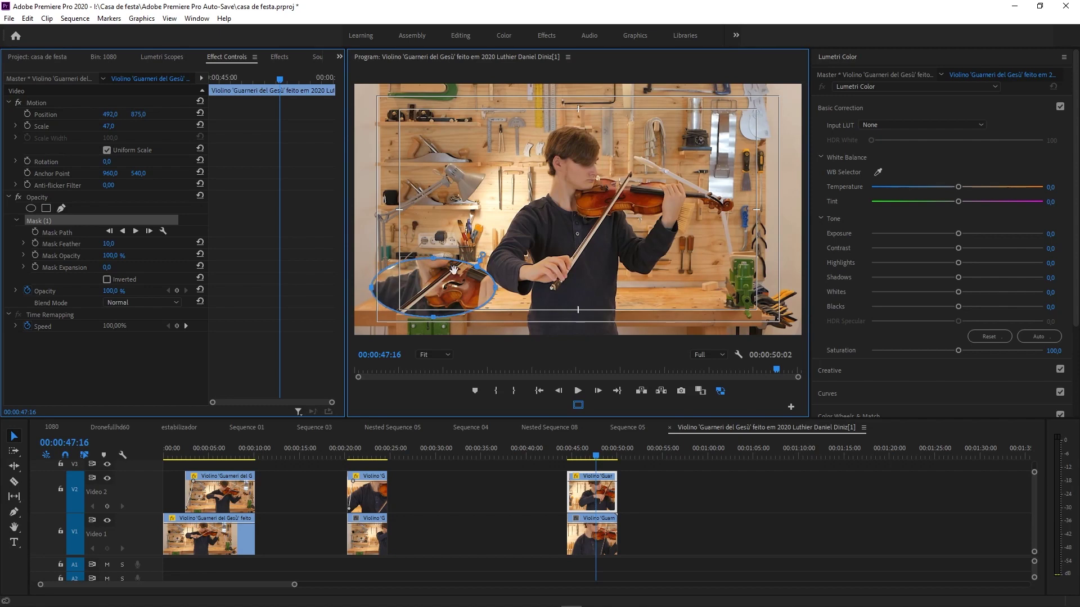
pyautogui.moveTo(438, 258); pyautogui.dragTo(492, 225)
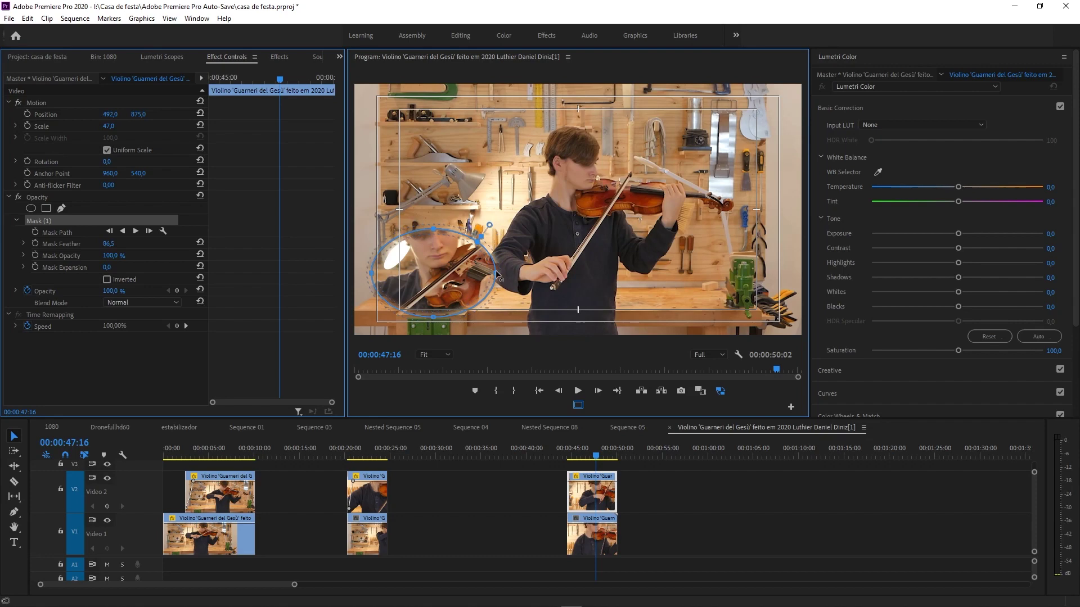
pyautogui.moveTo(494, 273); pyautogui.dragTo(529, 294)
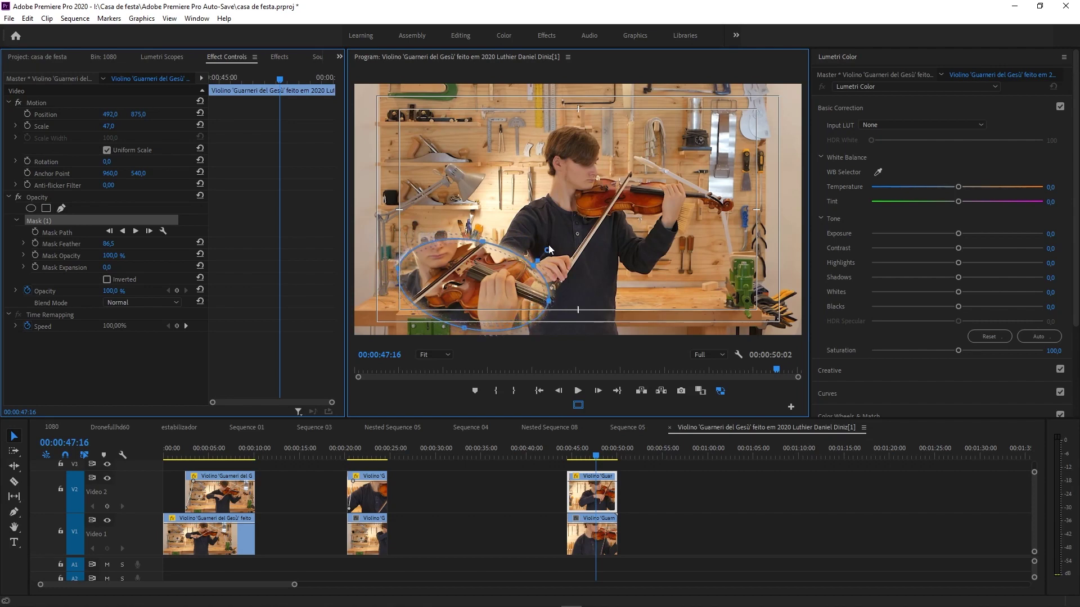
pyautogui.moveTo(549, 246); pyautogui.dragTo(562, 248)
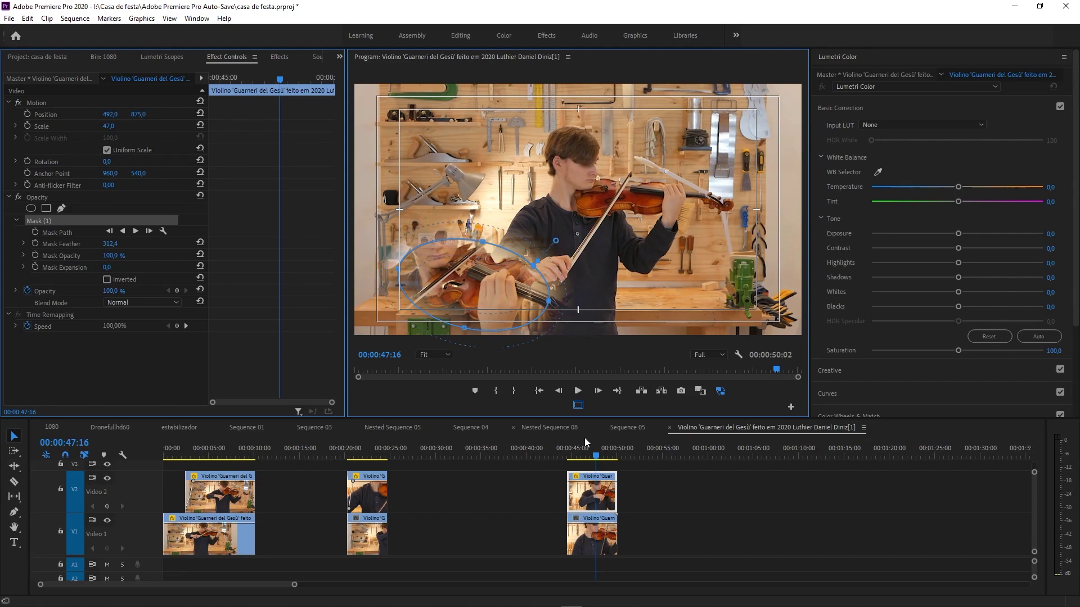
# Keyframe the close-up's opacity to fade in from 0% at the clip start to 100% about one second in.
pyautogui.moveTo(592, 457); pyautogui.dragTo(578, 458)
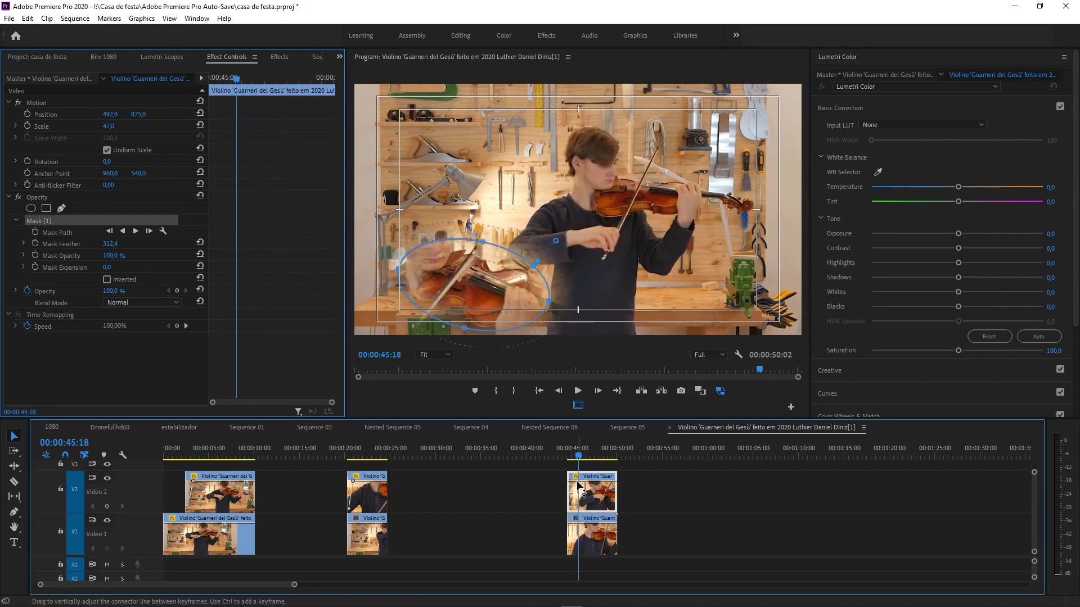
pyautogui.press('p')
pyautogui.click(576, 481)
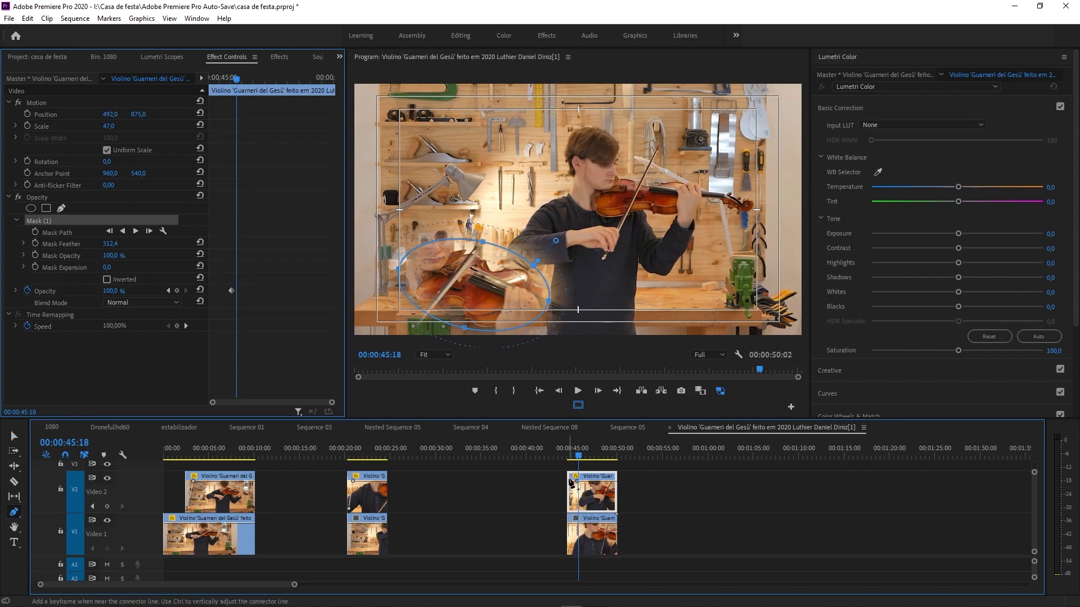
pyautogui.moveTo(570, 495); pyautogui.dragTo(568, 496)
# Play back the third clip pair from its start to check the inset fading in.
pyautogui.click(568, 447)
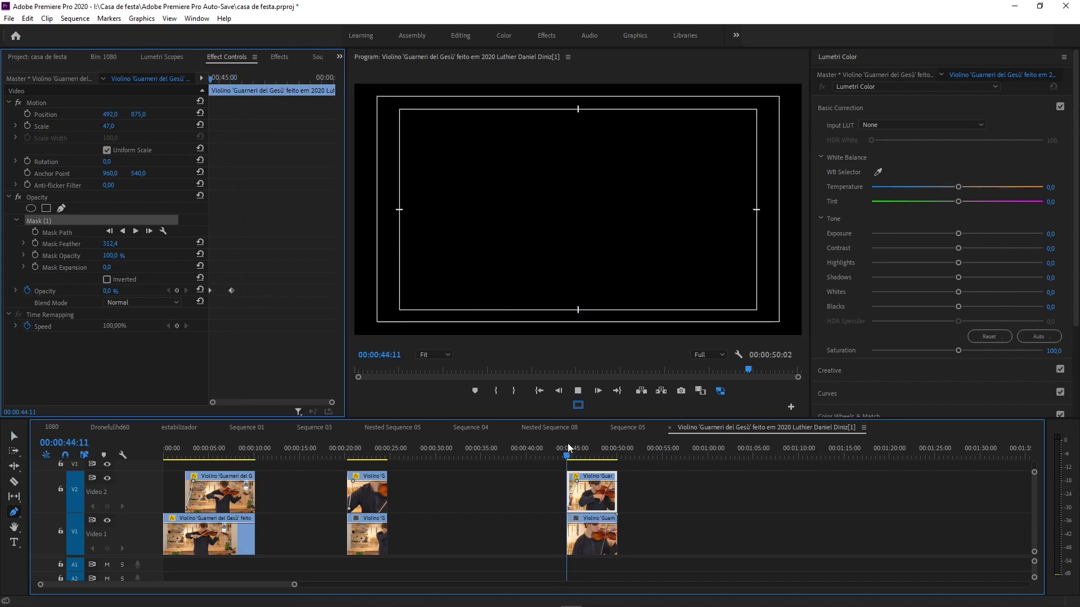
pyautogui.press('space')
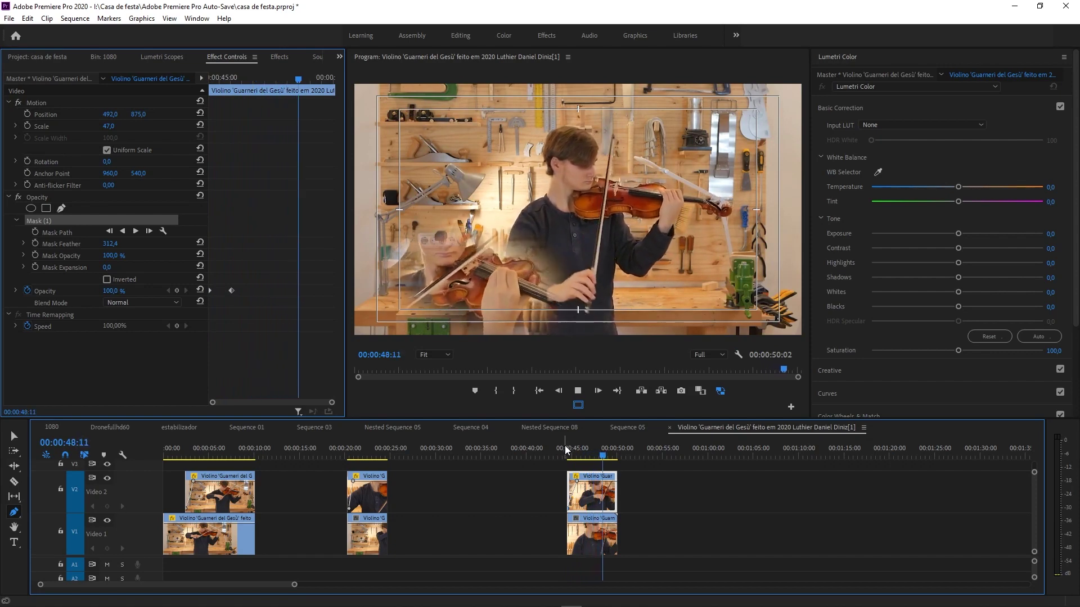
pyautogui.press('space')
# Trim the ends of both clips in the third pair to 00:00:48:13.
pyautogui.press('Left')
pyautogui.press('Left')
pyautogui.press('Left')
pyautogui.press('Left')
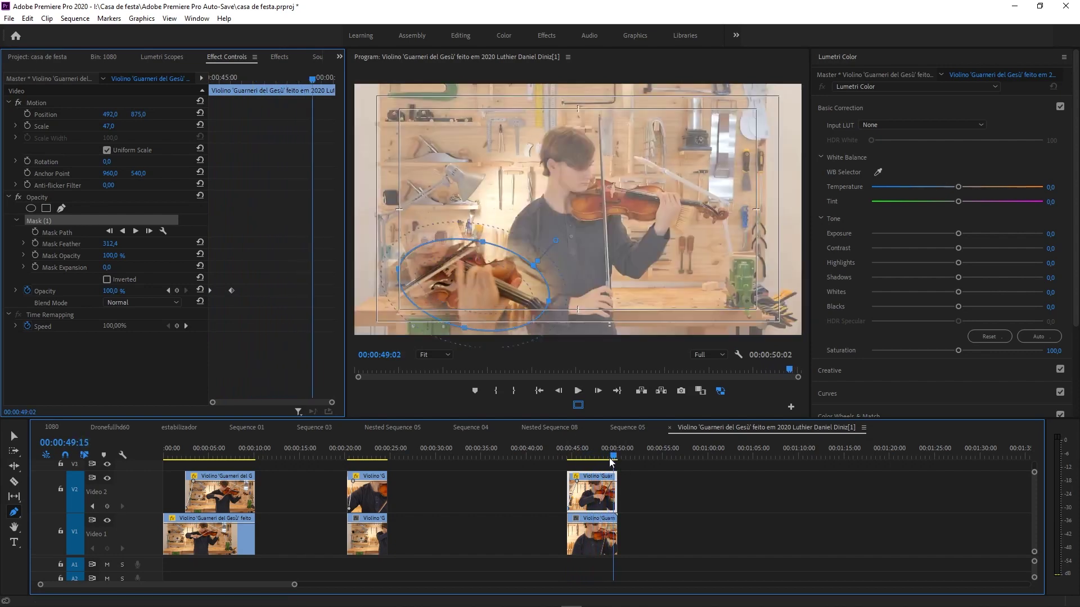
pyautogui.press('Right')
pyautogui.press('Right')
pyautogui.press('Right')
pyautogui.press('Right')
pyautogui.press('Right')
pyautogui.press('Right')
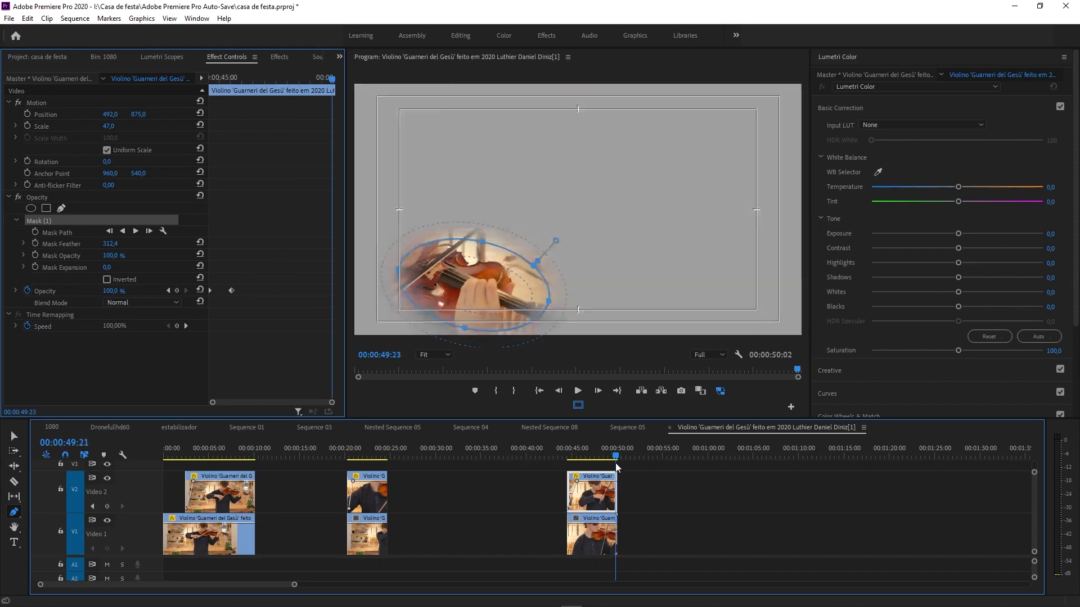
pyautogui.moveTo(608, 468)
pyautogui.mouseDown()
pyautogui.moveTo(618, 466)
pyautogui.moveTo(604, 467)
pyautogui.mouseUp()
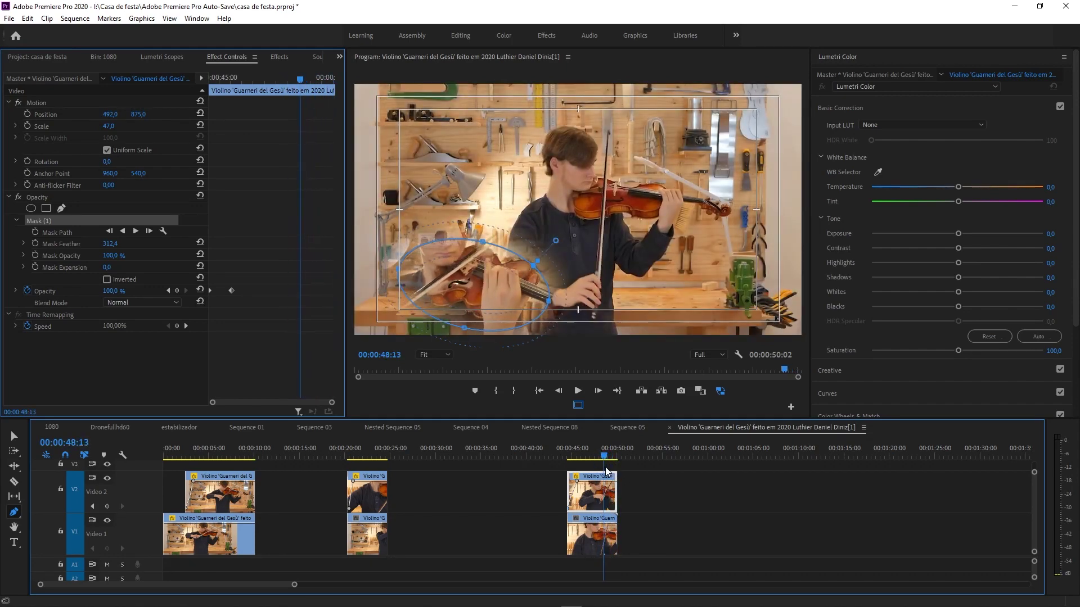
pyautogui.moveTo(616, 505); pyautogui.dragTo(603, 503)
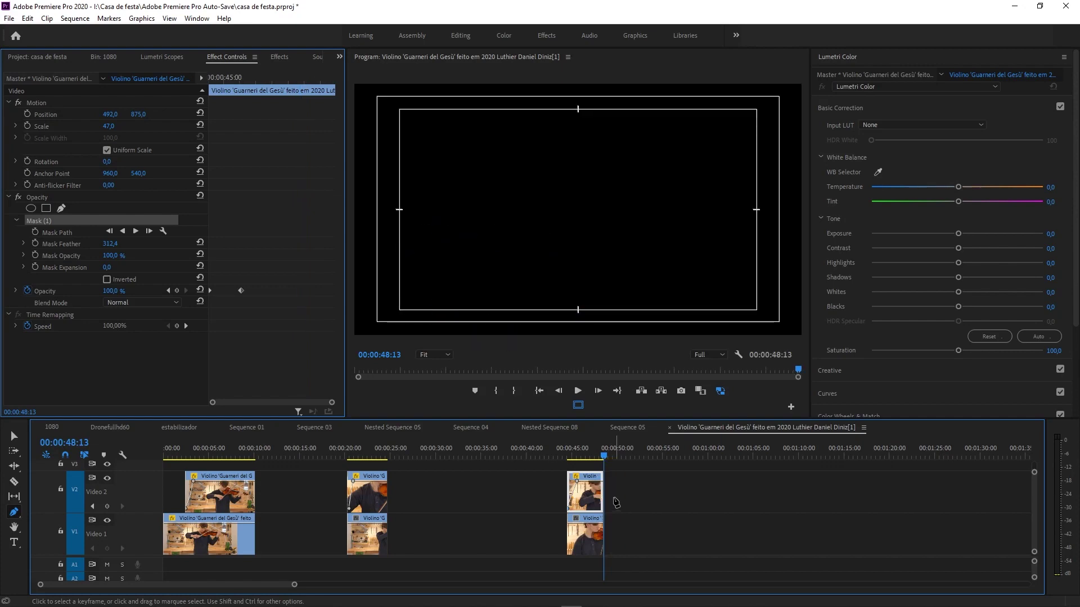
# Set starting keyframes for the close-up's Mask Path, Scale and Position at 00:00:46:20.
pyautogui.click(592, 457)
pyautogui.moveTo(593, 458); pyautogui.dragTo(590, 460)
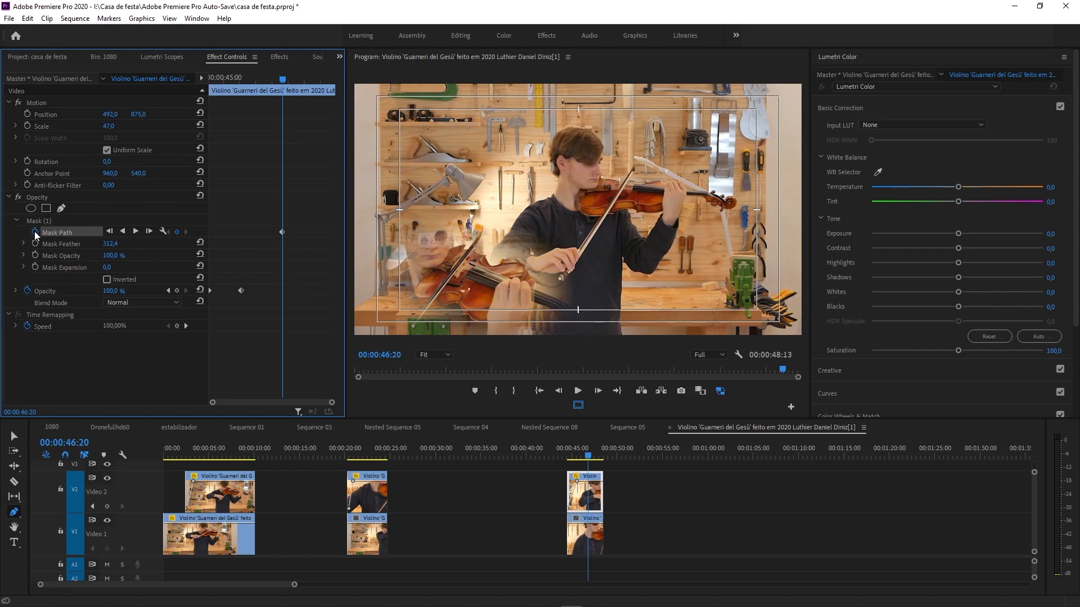
pyautogui.click(28, 126)
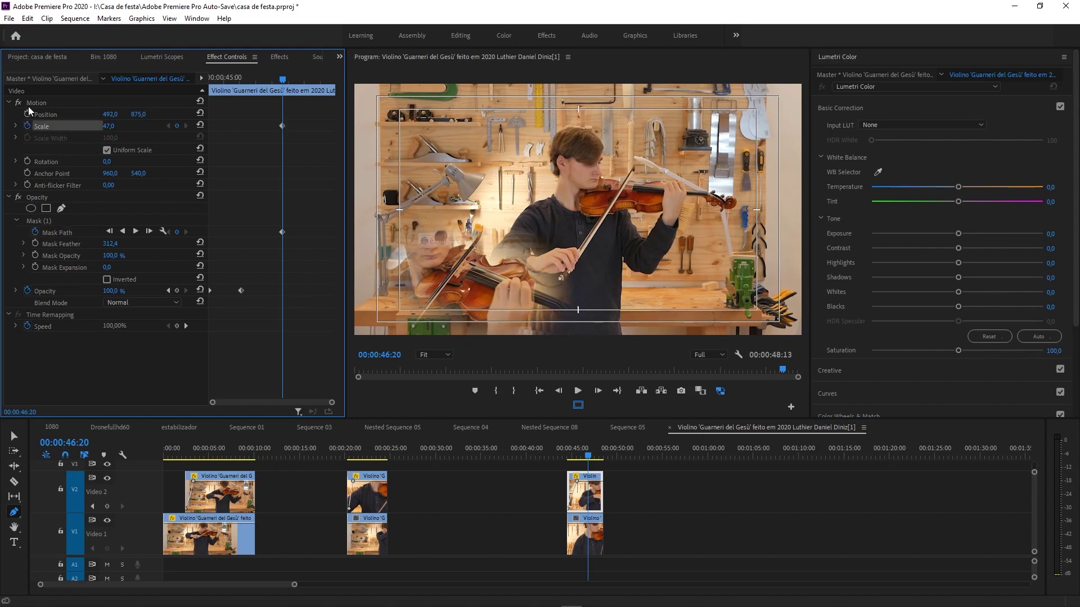
pyautogui.click(28, 115)
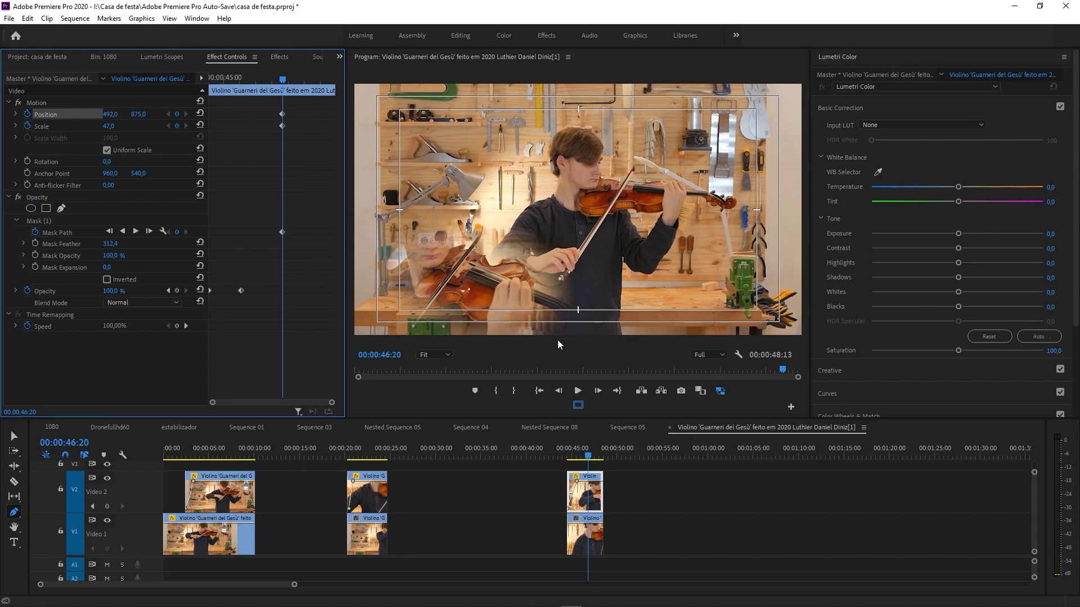
# At 00:00:48:05, reset the close-up's scale to 100,0 and position to 960,0 / 540,0 as ending keyframes.
pyautogui.click(592, 458)
pyautogui.press('space')
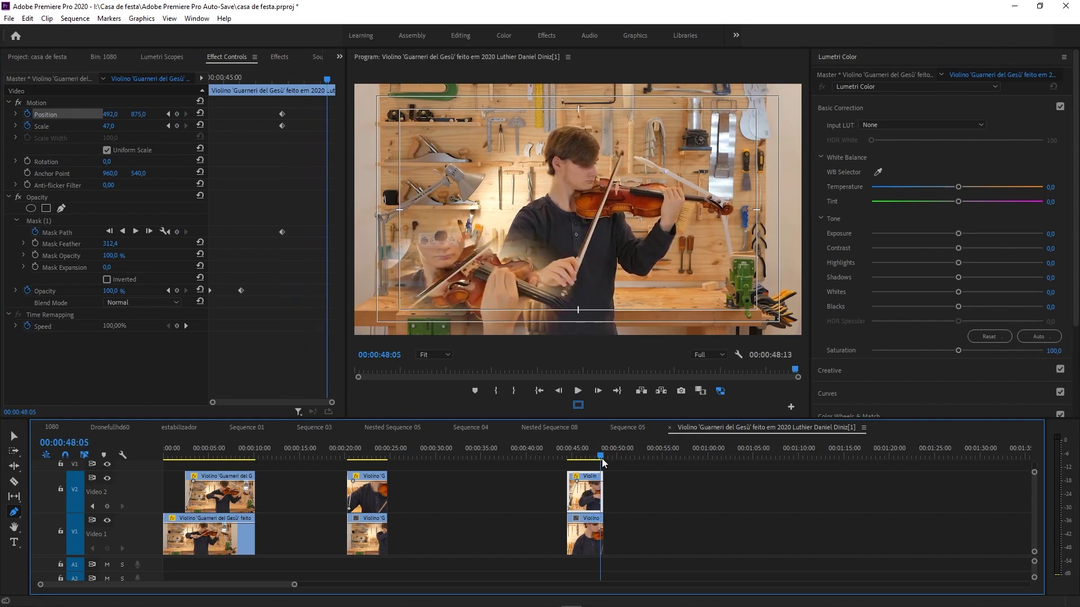
pyautogui.click(202, 126)
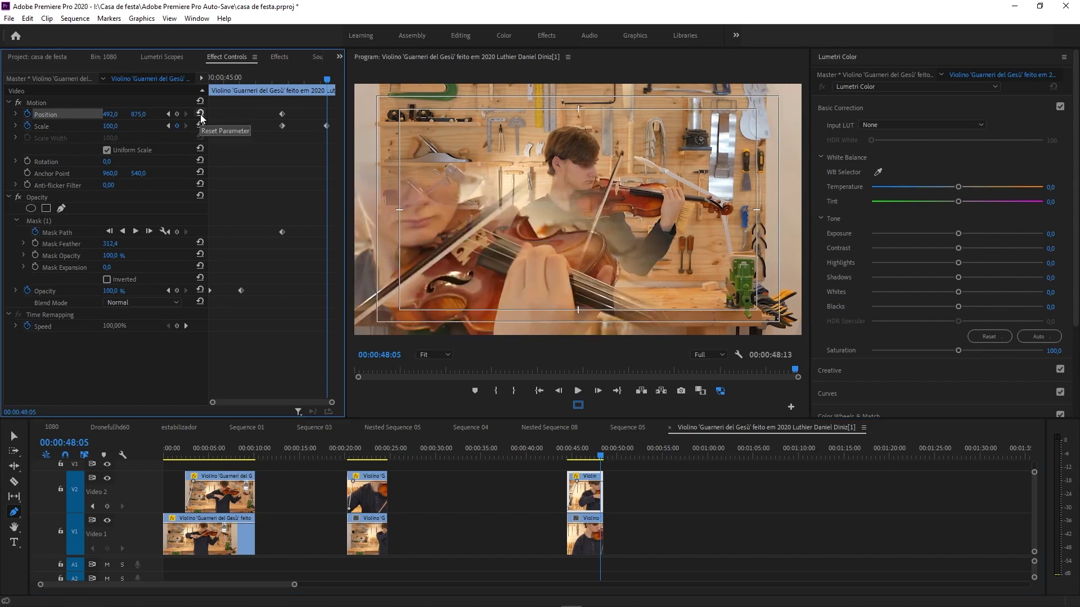
pyautogui.click(202, 114)
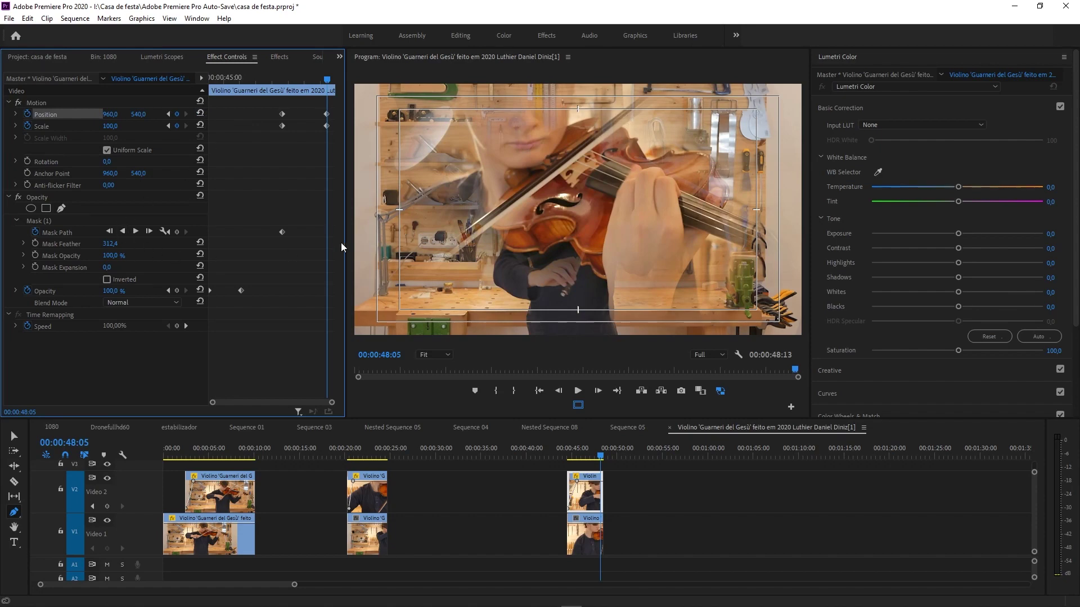
# Expand the mask ellipse at 00:00:48:05 well beyond all frame edges, using a 10% preview zoom, and restore the Fit zoom.
pyautogui.click(38, 220)
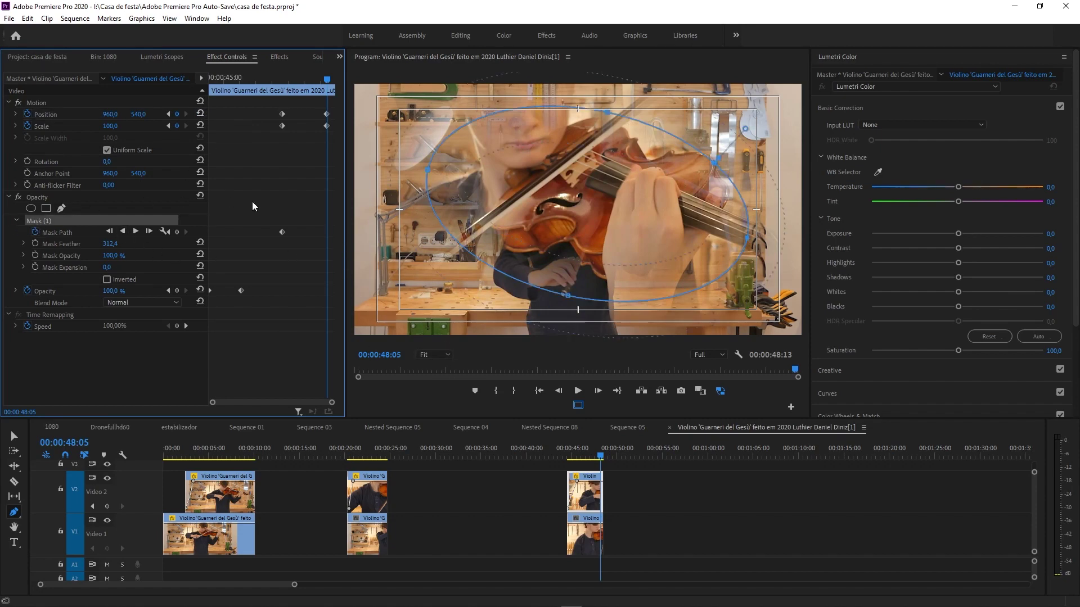
pyautogui.click(445, 356)
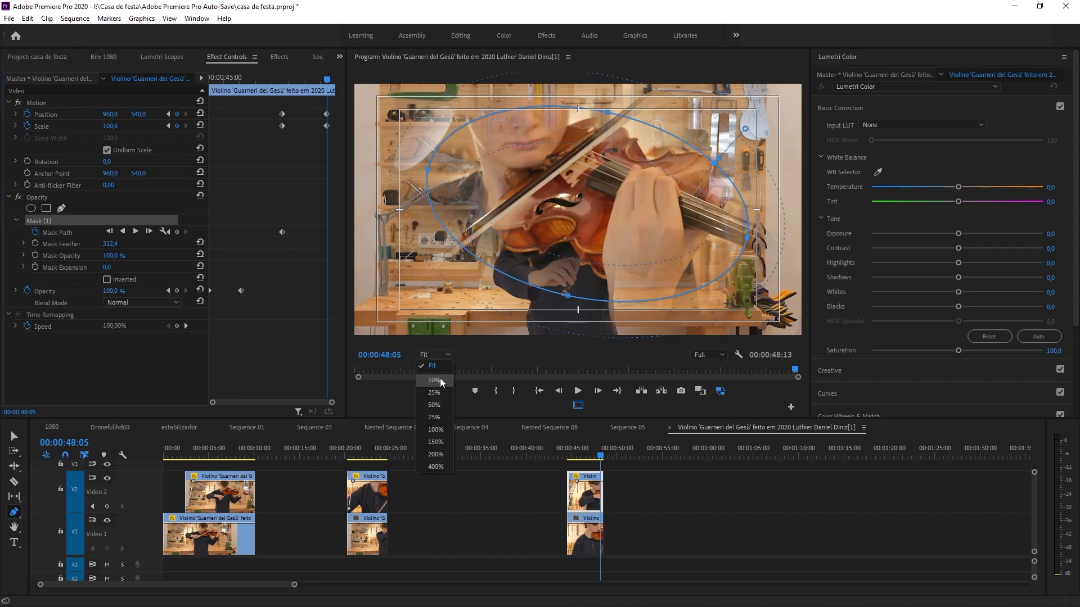
pyautogui.click(440, 380)
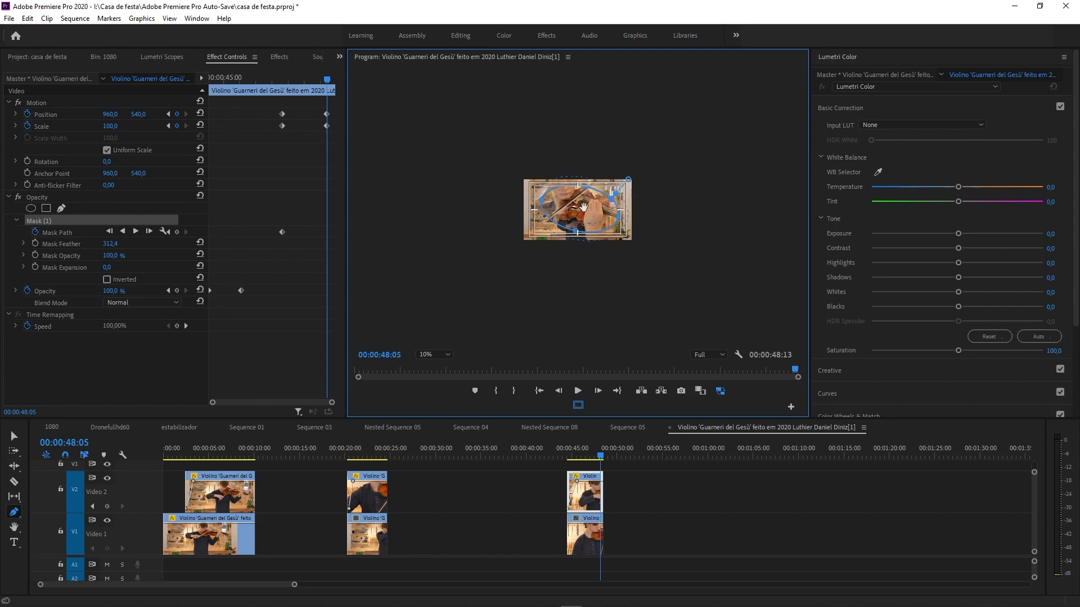
pyautogui.moveTo(578, 234); pyautogui.dragTo(562, 300)
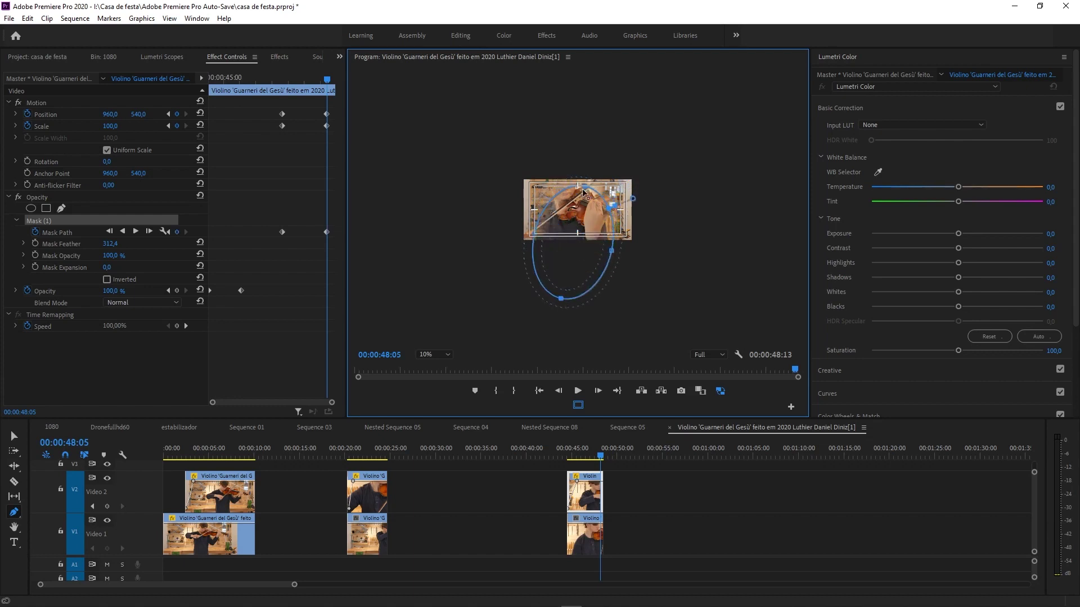
pyautogui.moveTo(584, 193); pyautogui.dragTo(598, 144)
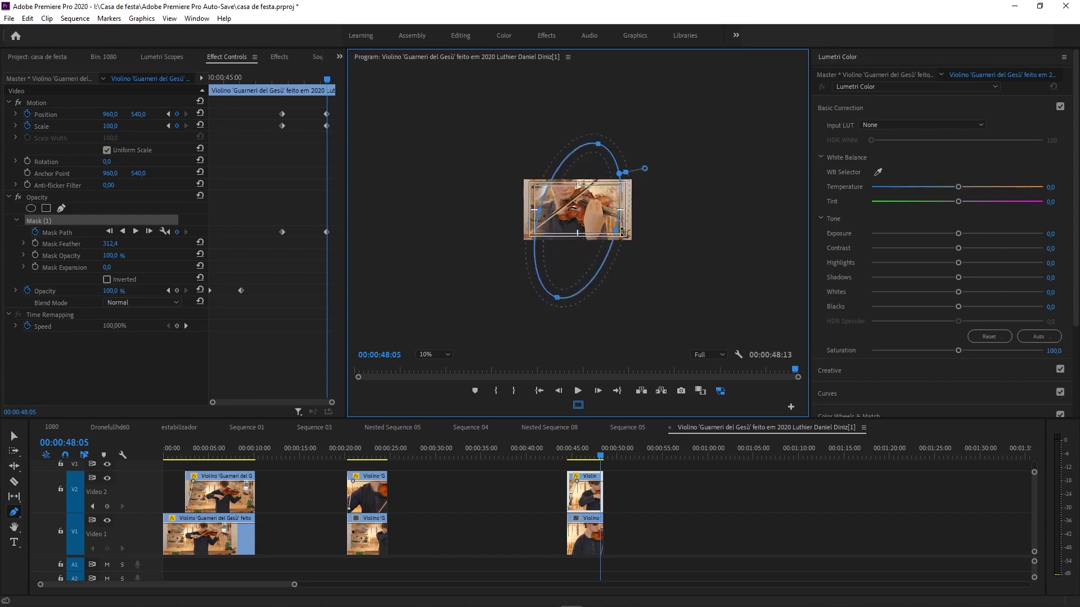
pyautogui.moveTo(623, 231); pyautogui.dragTo(661, 240)
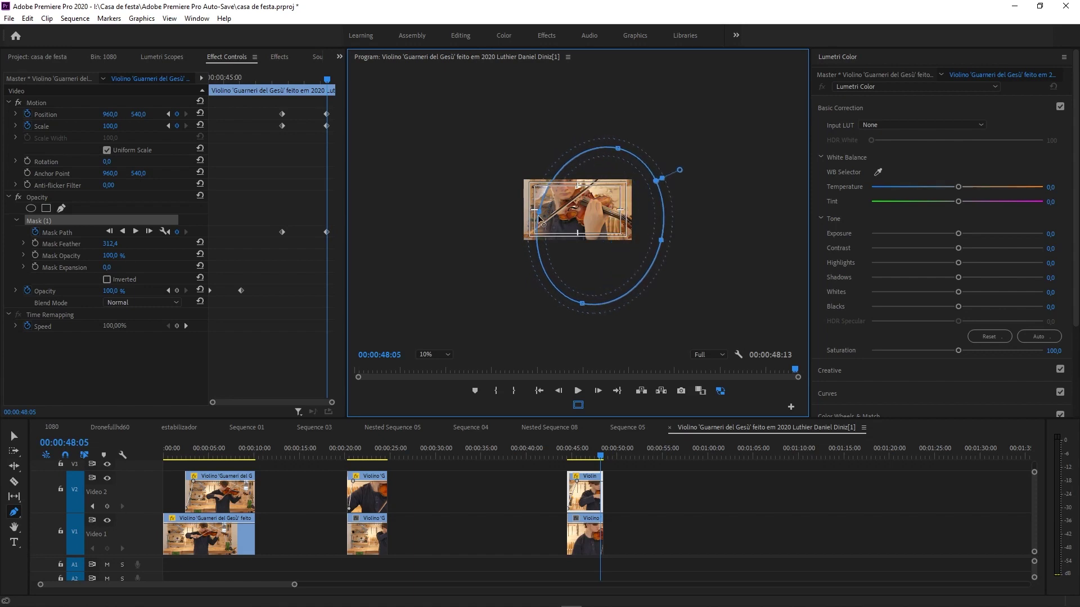
pyautogui.moveTo(538, 219); pyautogui.dragTo(495, 203)
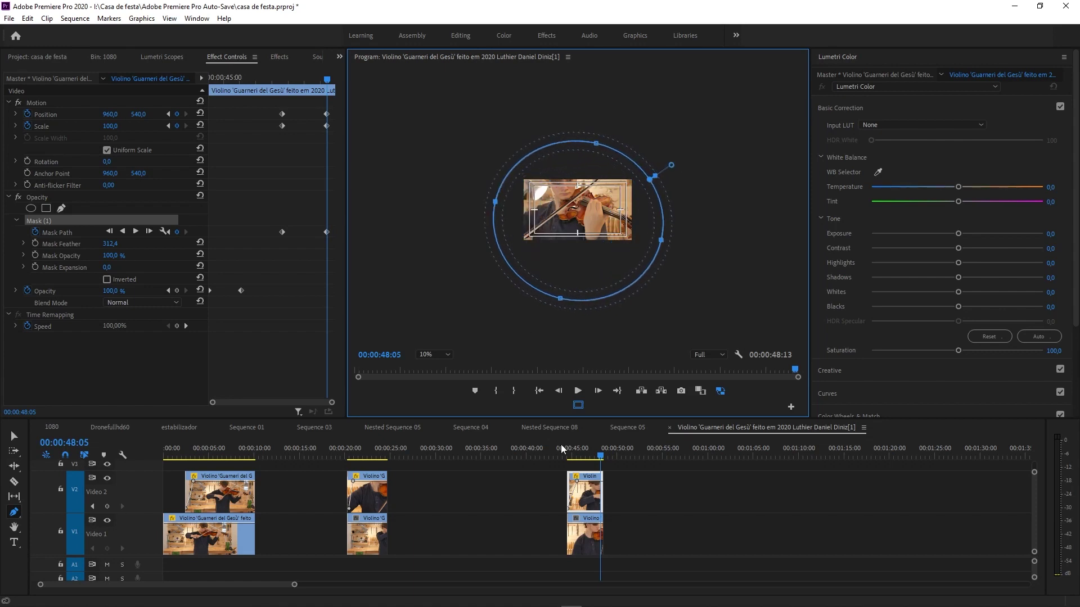
pyautogui.click(601, 456)
pyautogui.click(434, 354)
pyautogui.click(444, 366)
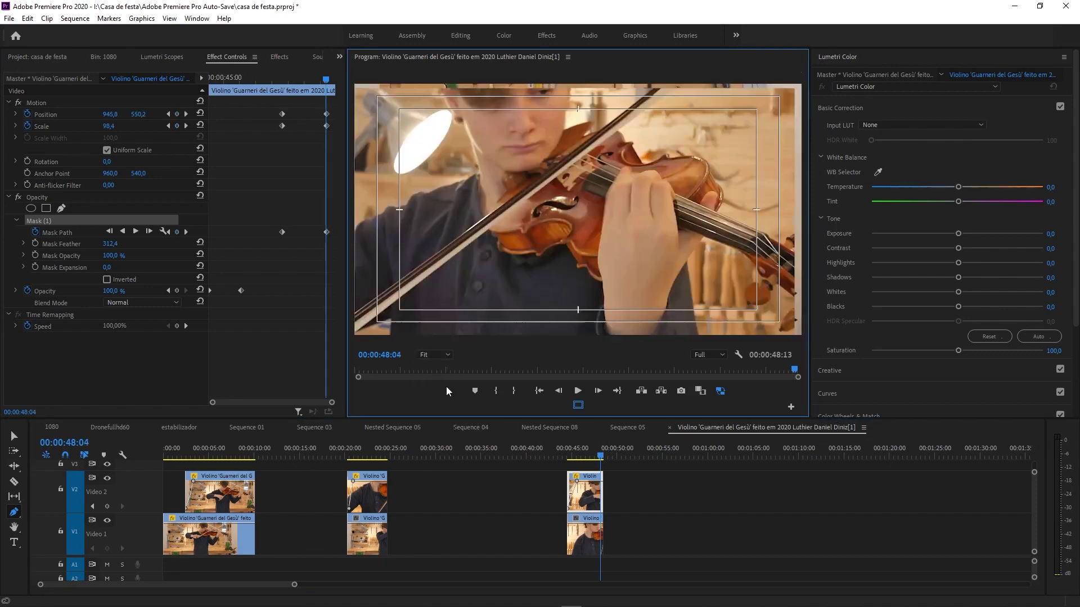
# Play back the third transition from its start and scrub through the mask growth to 00:00:47:04.
pyautogui.moveTo(605, 457); pyautogui.dragTo(567, 460)
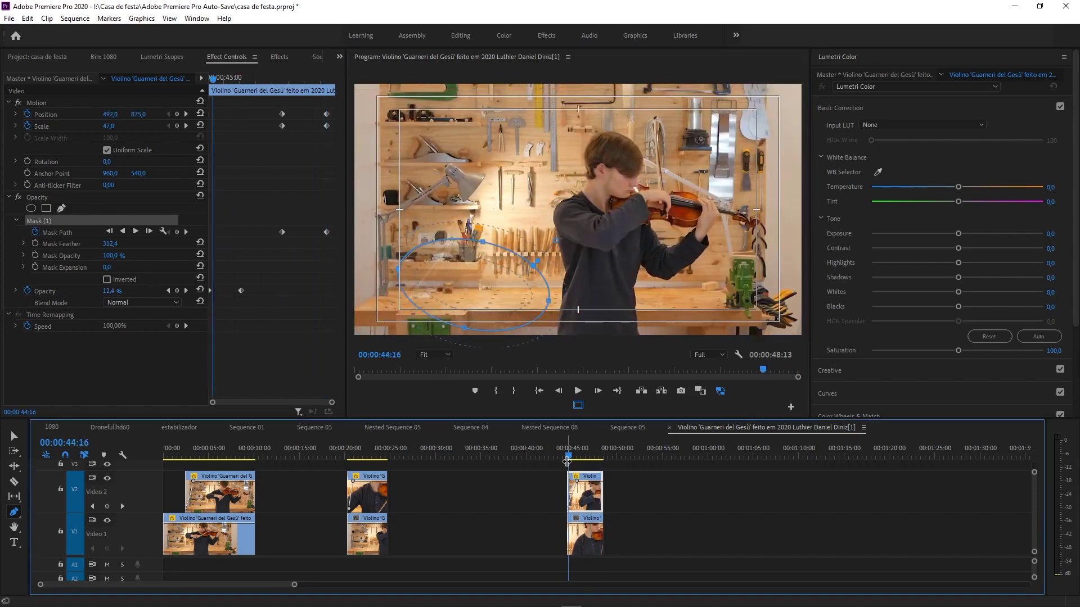
pyautogui.press('space')
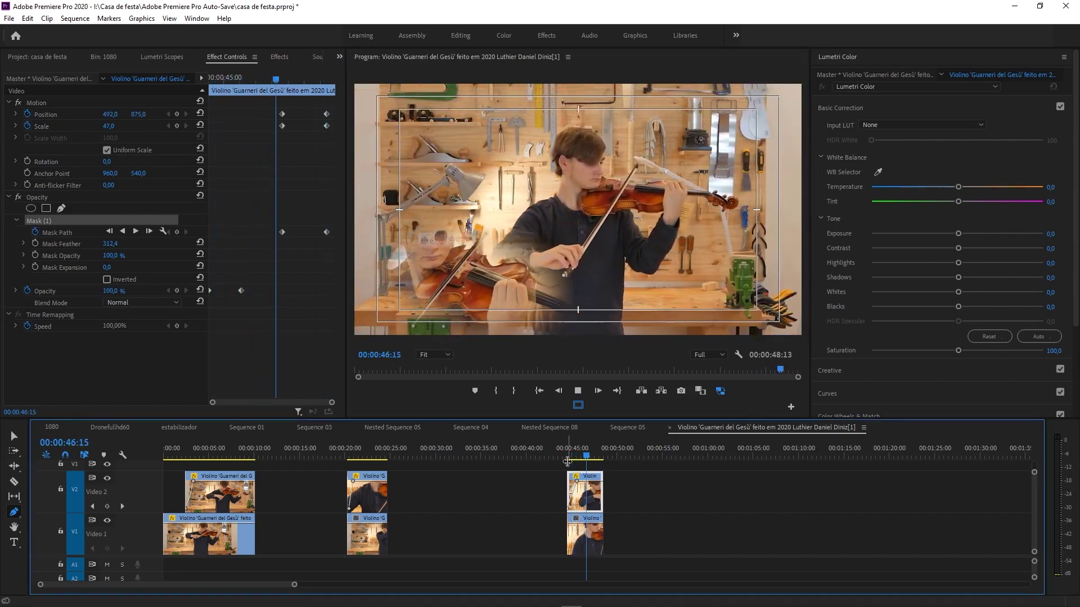
pyautogui.press('space')
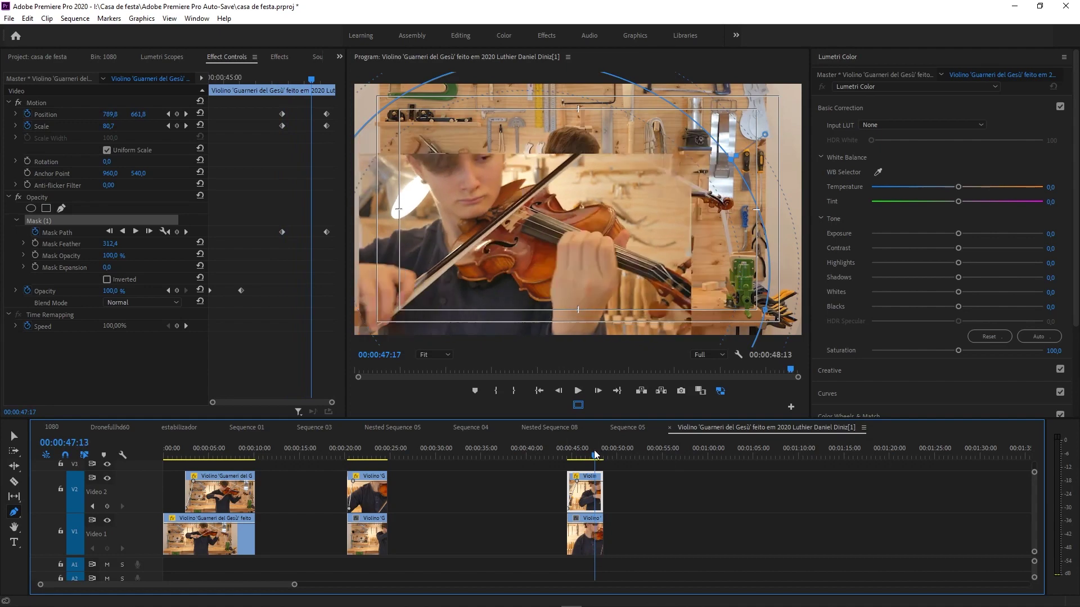
pyautogui.moveTo(593, 450); pyautogui.dragTo(593, 453)
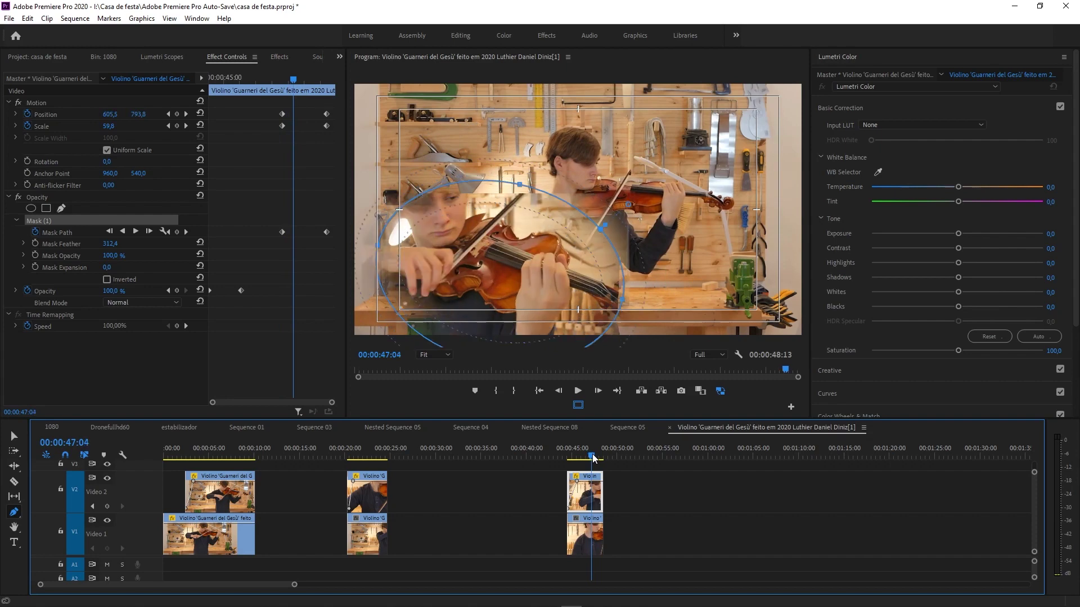
# Shift the mask ellipse down and slightly left at 00:00:47:04, and add corrective Mask Path keyframes up to 00:00:48:02.
pyautogui.moveTo(505, 296); pyautogui.dragTo(497, 329)
pyautogui.moveTo(591, 457); pyautogui.dragTo(592, 455)
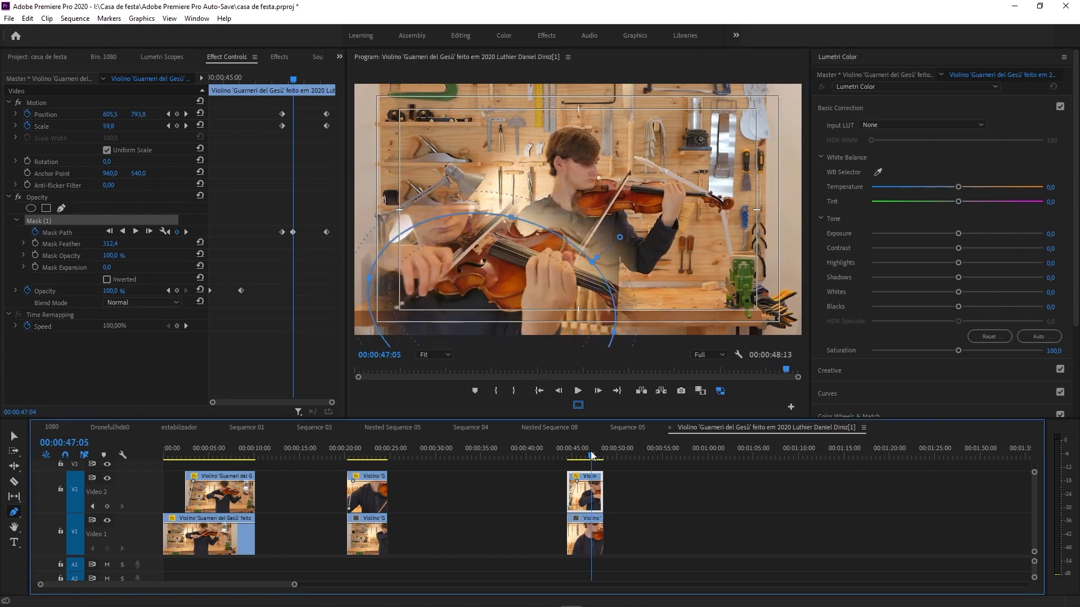
pyautogui.hotkey('ctrl', 't')
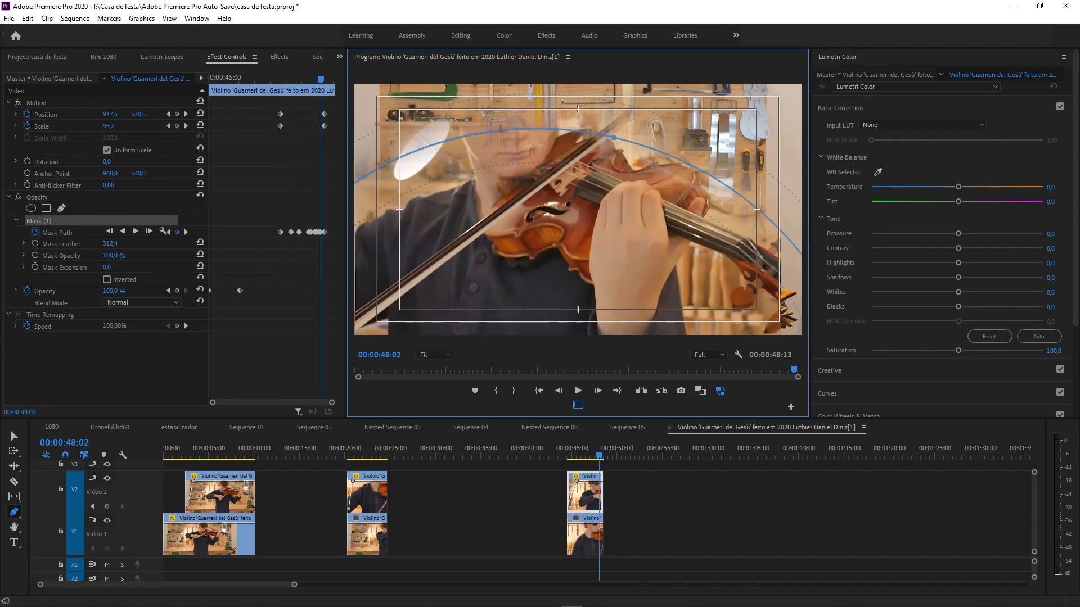
# Check the mask frame by frame around 00:00:48:02 and move the ellipse down at 00:00:48:03 to smooth its growth.
pyautogui.press('Left')
pyautogui.press('Left')
pyautogui.press('Left')
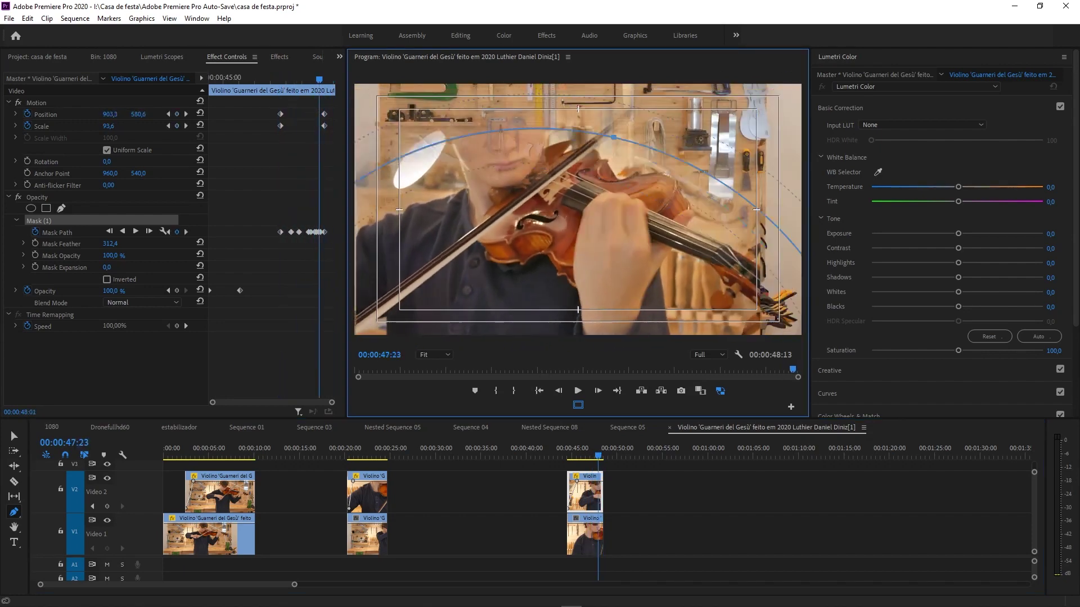
pyautogui.press('Right')
pyautogui.press('Right')
pyautogui.press('Right')
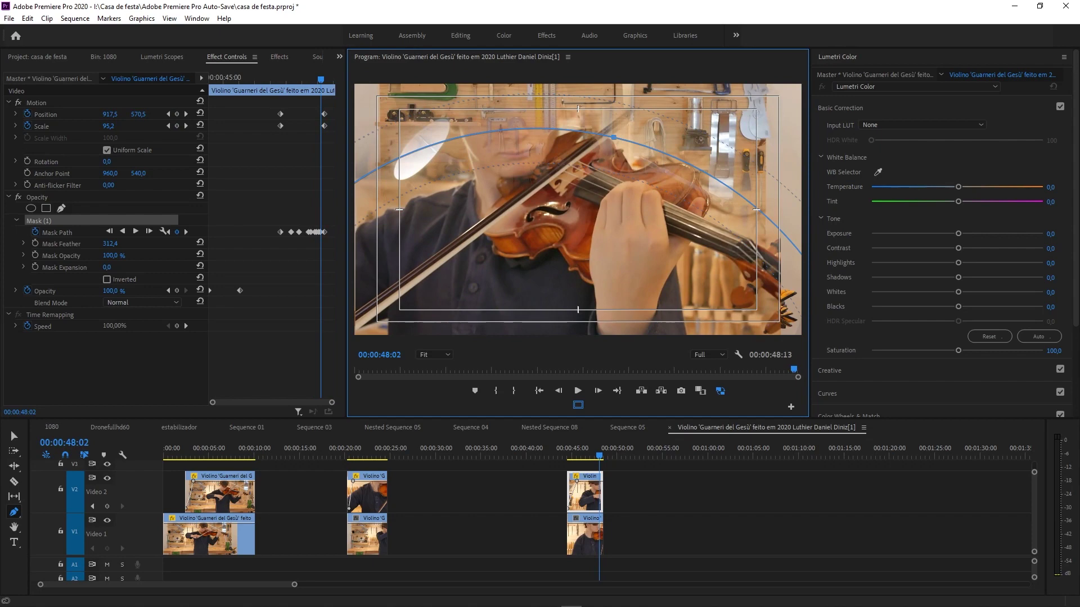
pyautogui.press('Right')
pyautogui.press('Right')
pyautogui.press('Left')
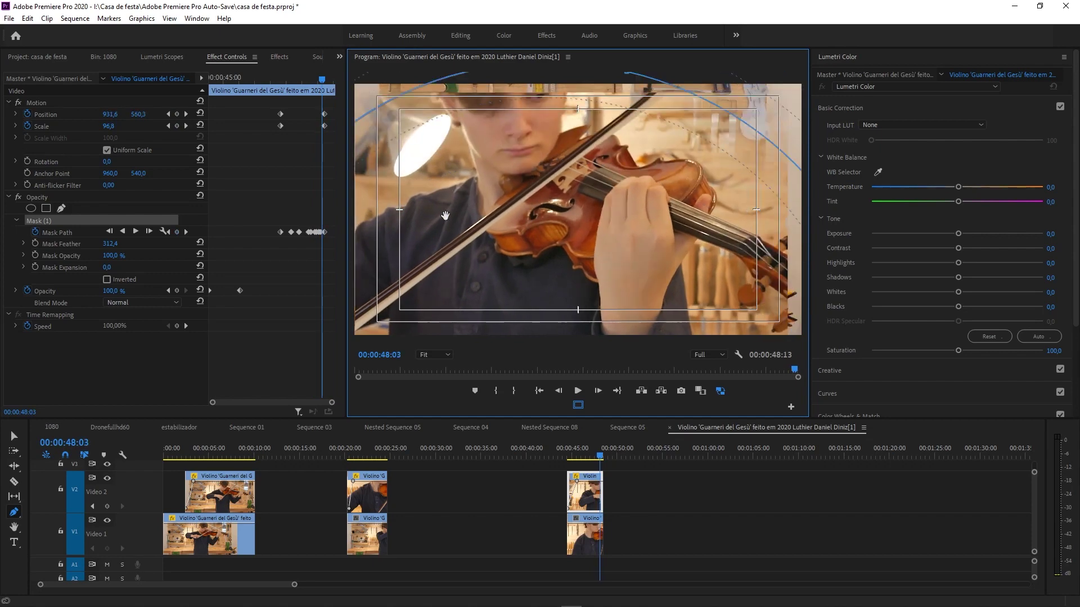
pyautogui.moveTo(484, 245); pyautogui.dragTo(475, 282)
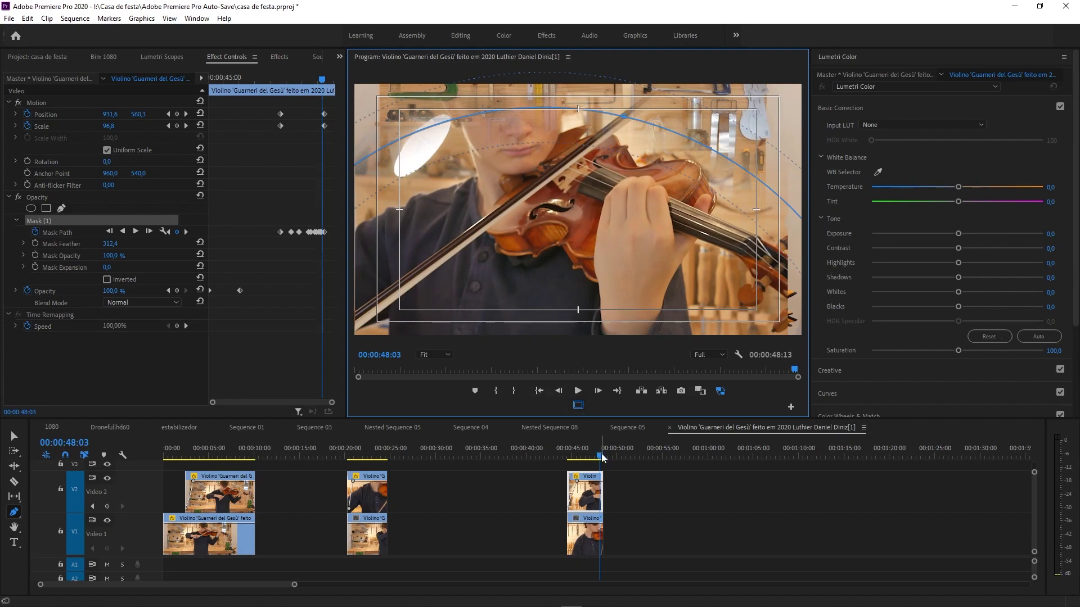
# Play back the third transition from its start to its end and return to 00:00:48:04 to inspect the mask.
pyautogui.moveTo(602, 453); pyautogui.dragTo(570, 457)
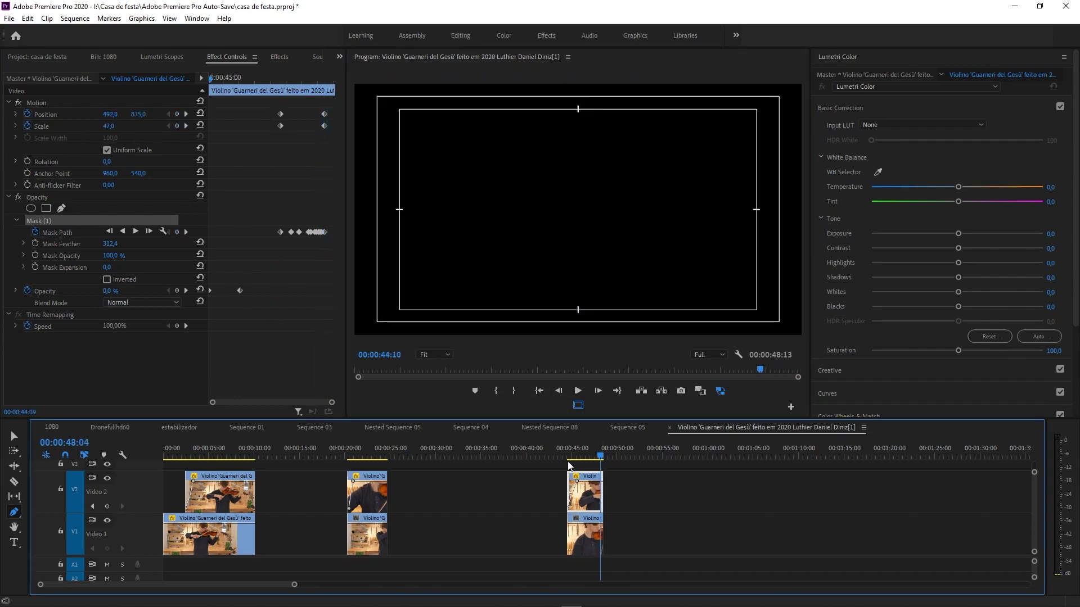
pyautogui.press('space')
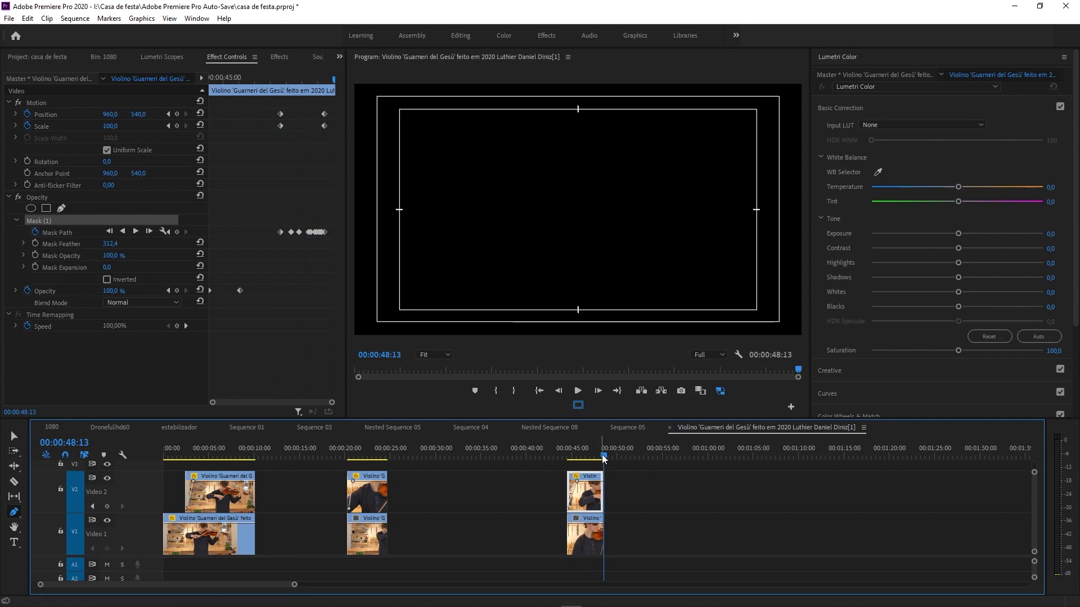
pyautogui.moveTo(603, 457)
pyautogui.mouseDown()
pyautogui.moveTo(592, 462)
pyautogui.moveTo(600, 469)
pyautogui.mouseUp()
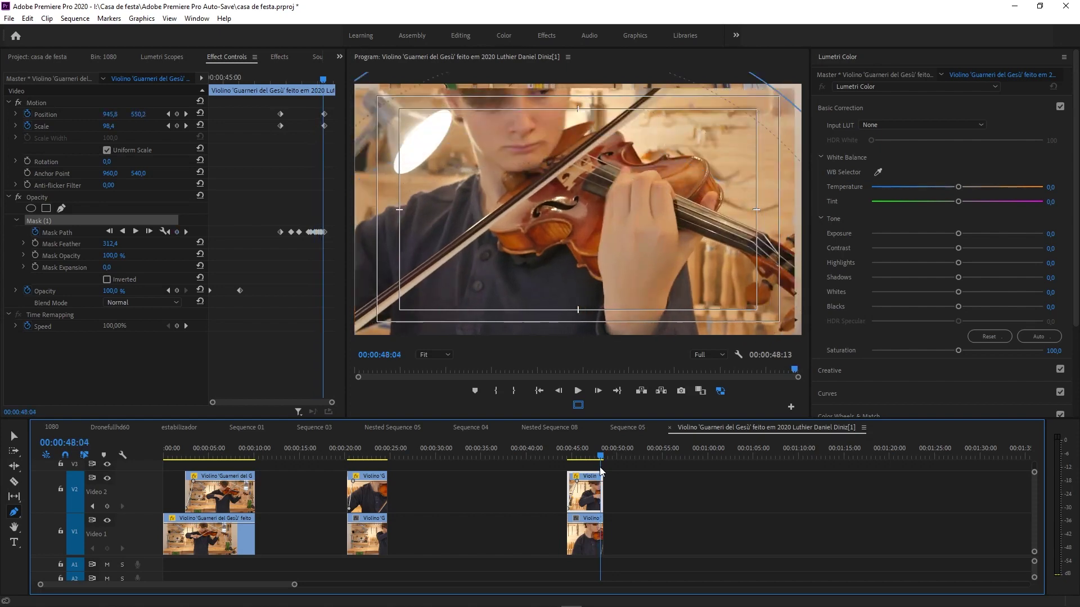